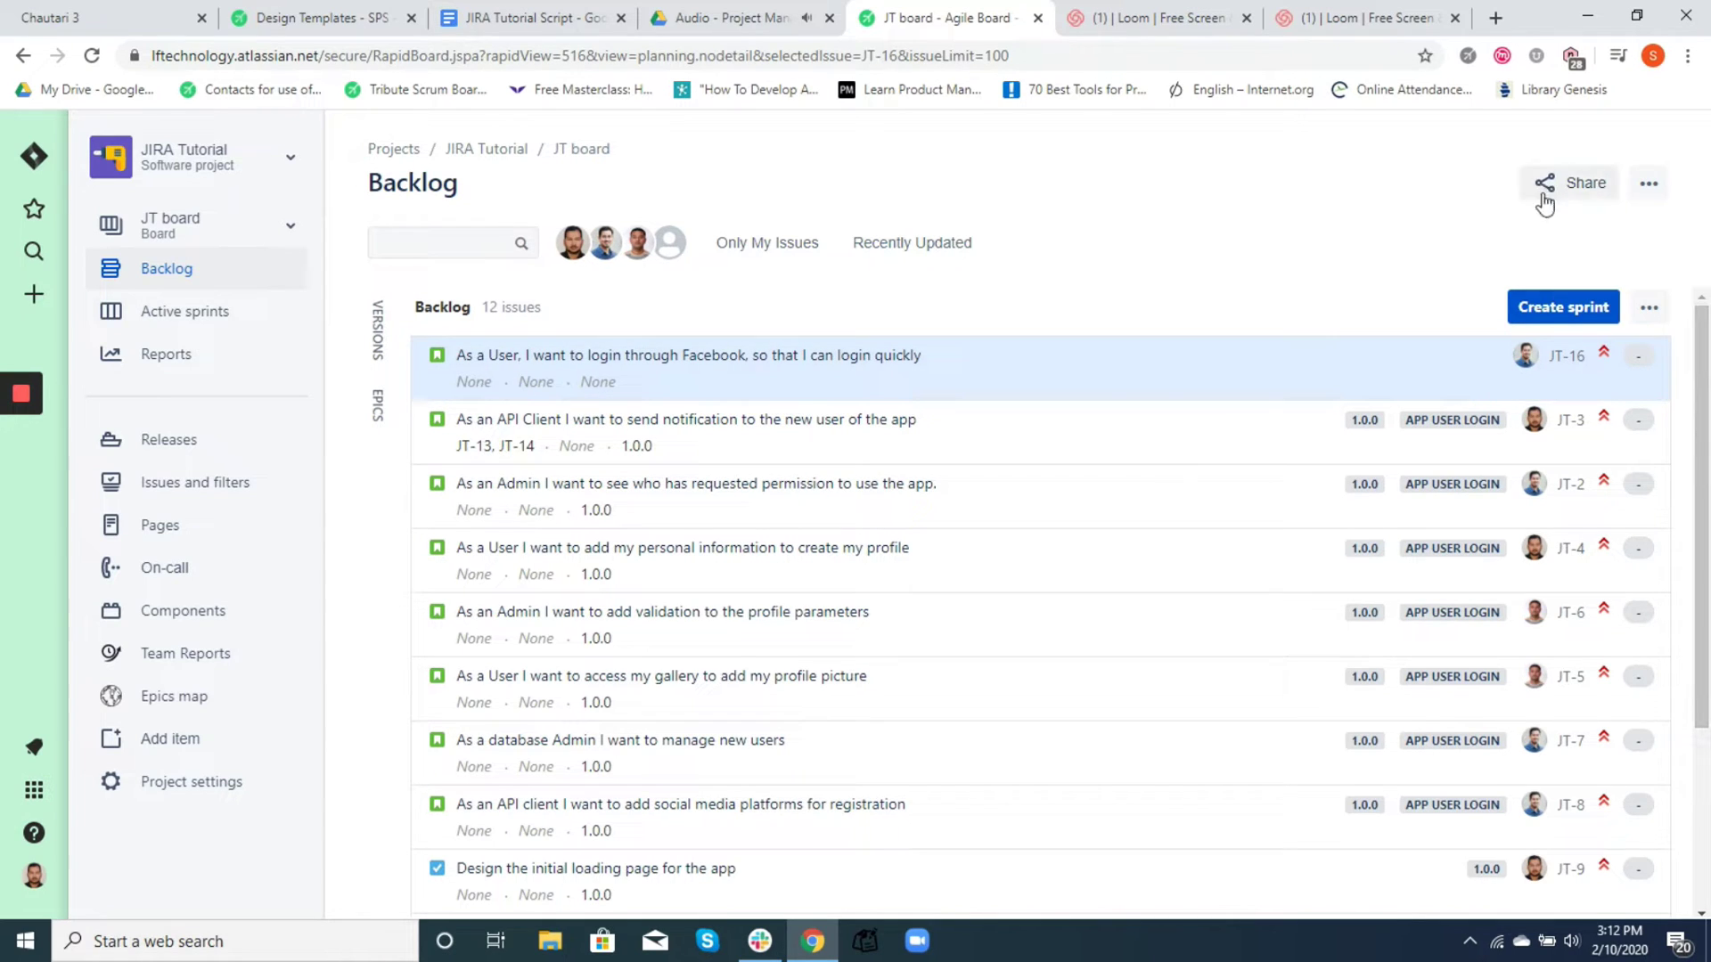
- Add JT Sprint 2 above the backlog so it holds the five stories
left_click(1533, 312)
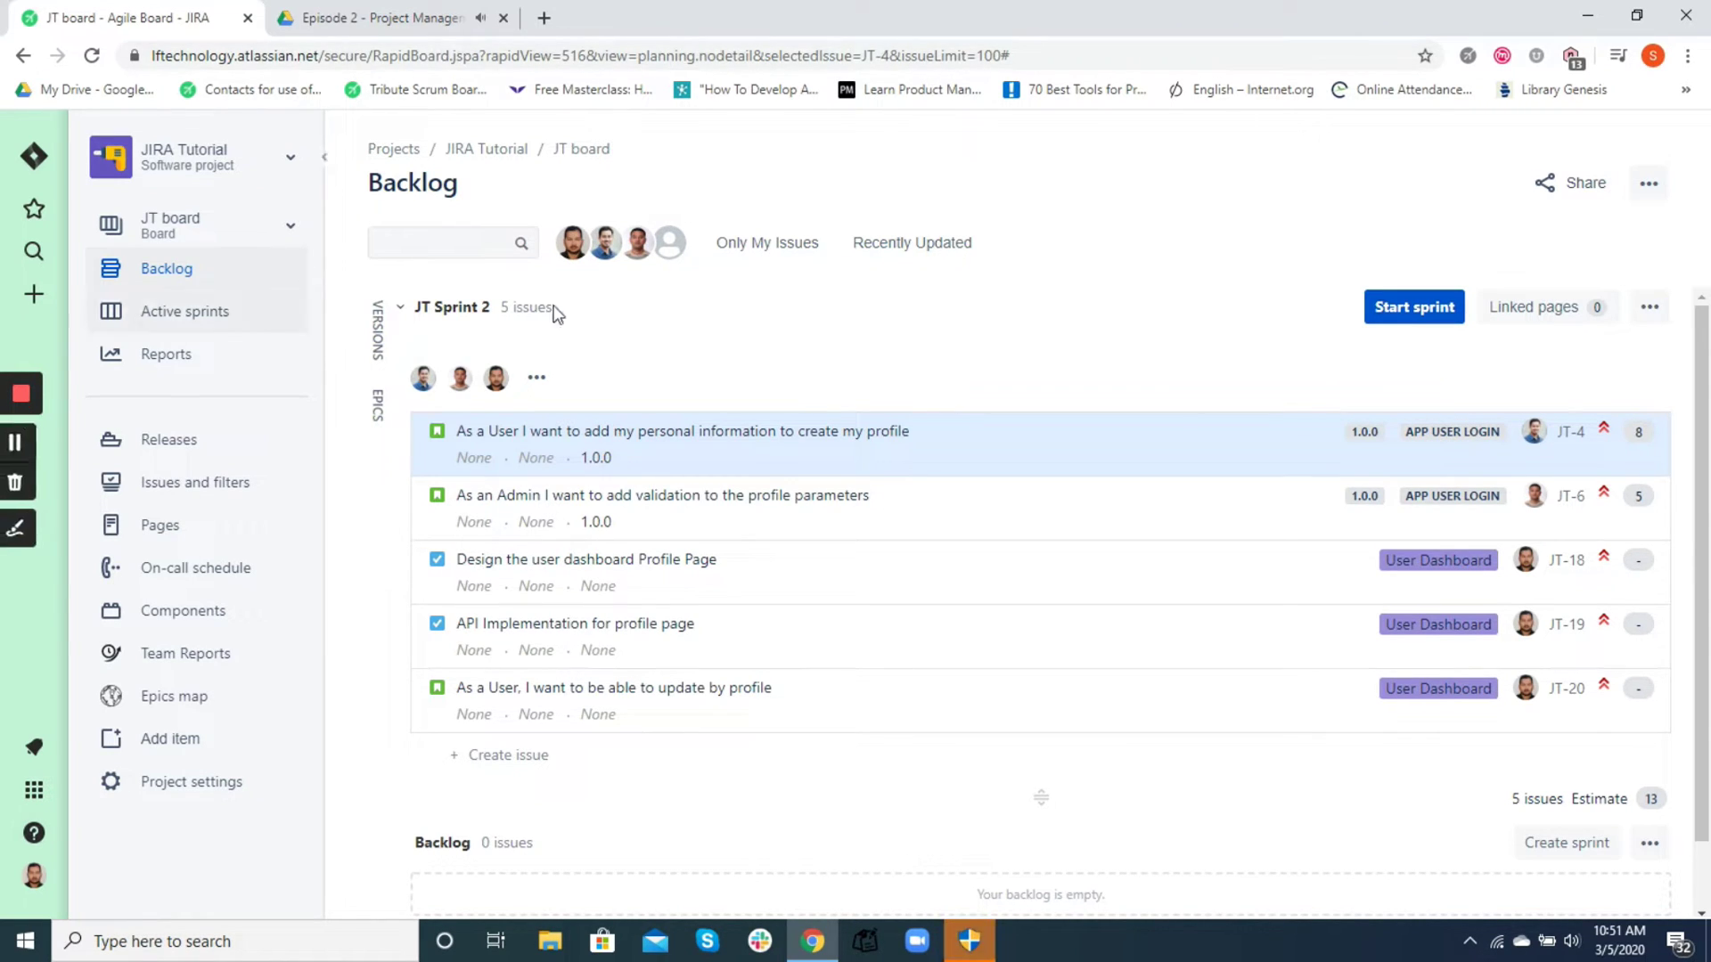
- Start a new story summarised 'As a Supervisor, I want to login to the dashboard so I can perform my tasks.'
left_click(32, 300)
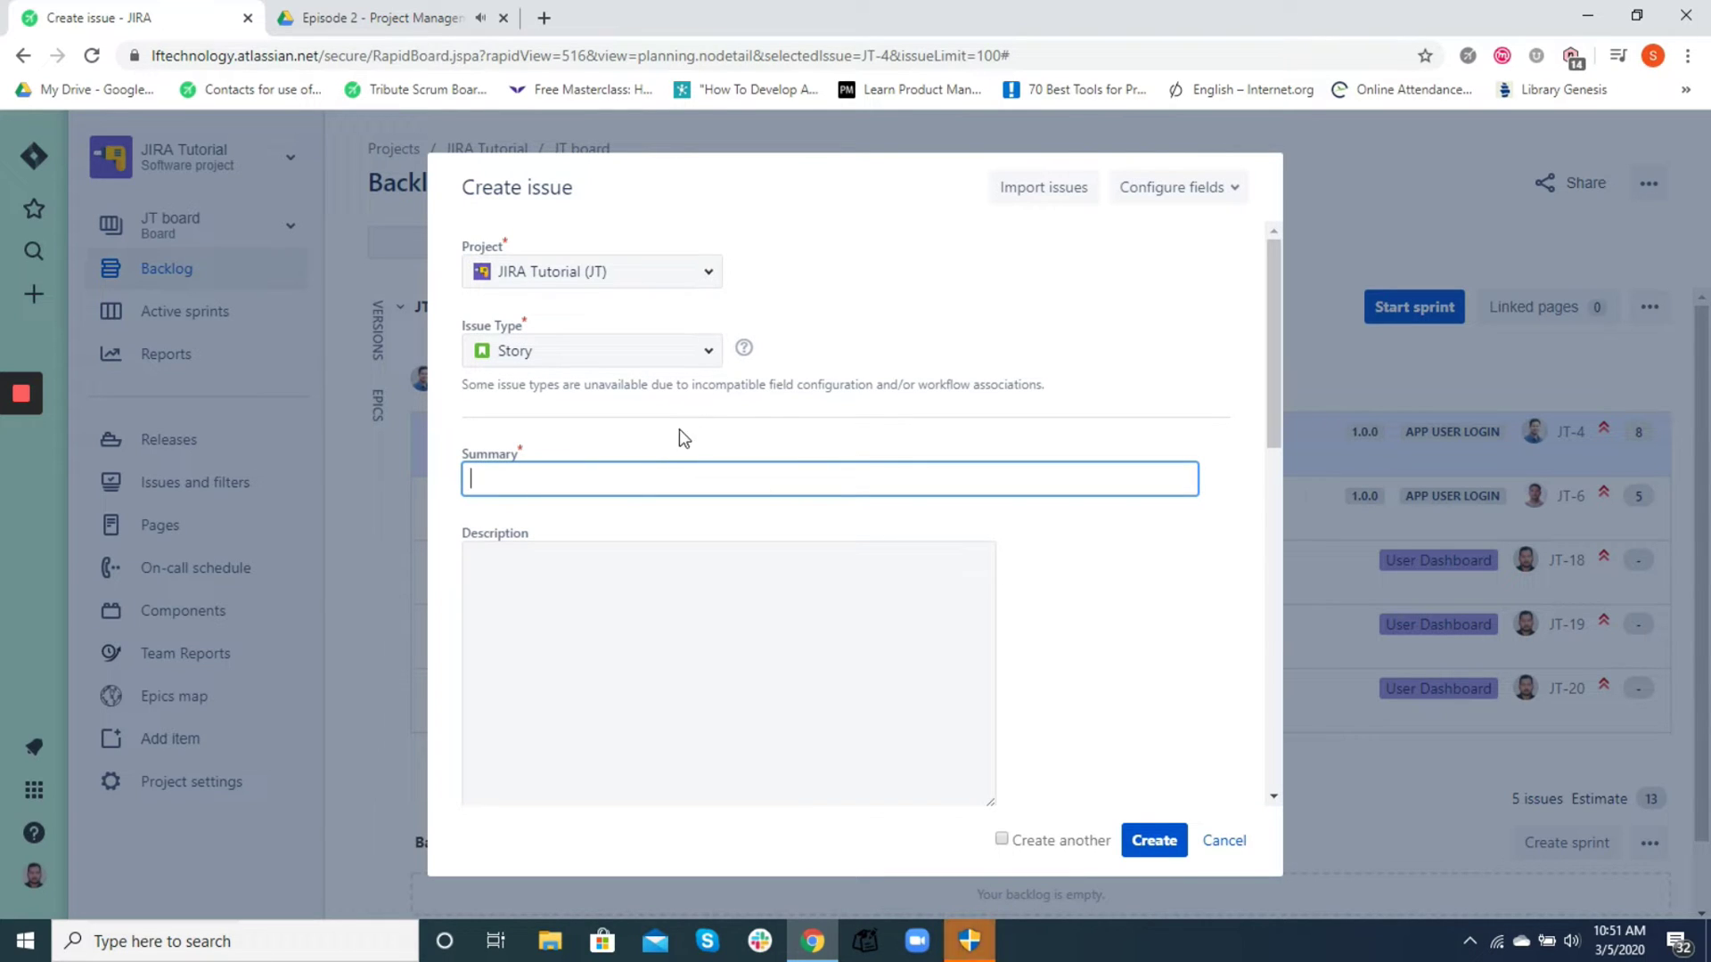
type("As a Supervisor")
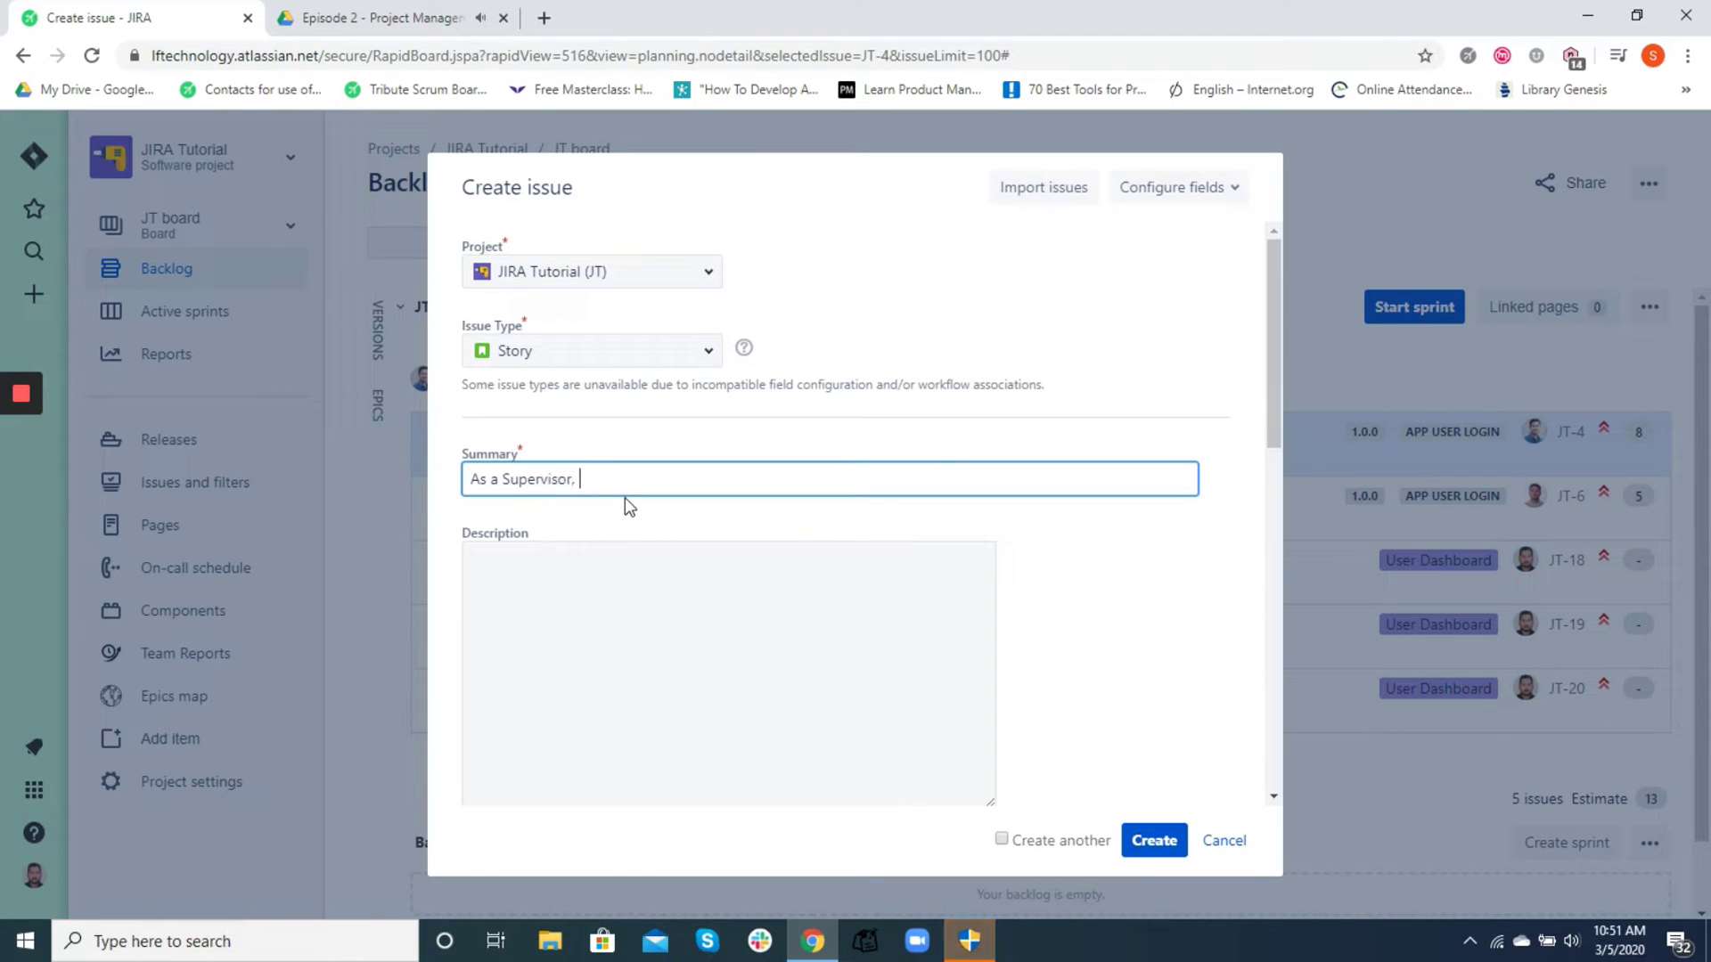
type(", I want to login to the das")
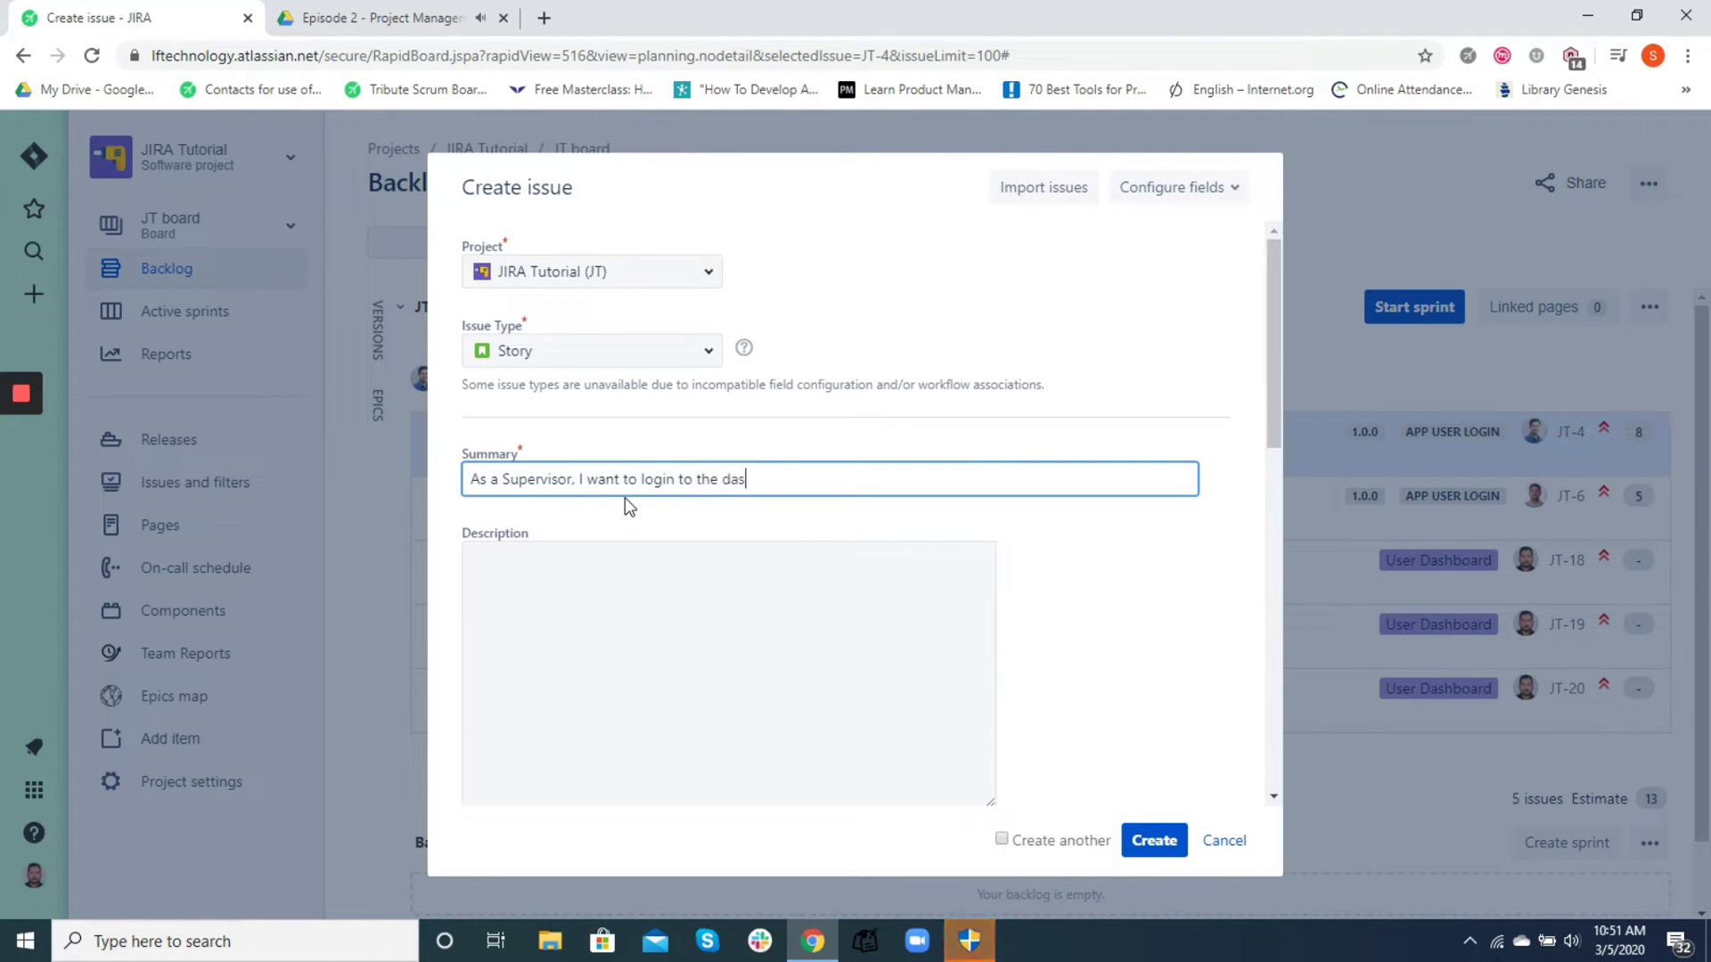
type("hboard so I can perf")
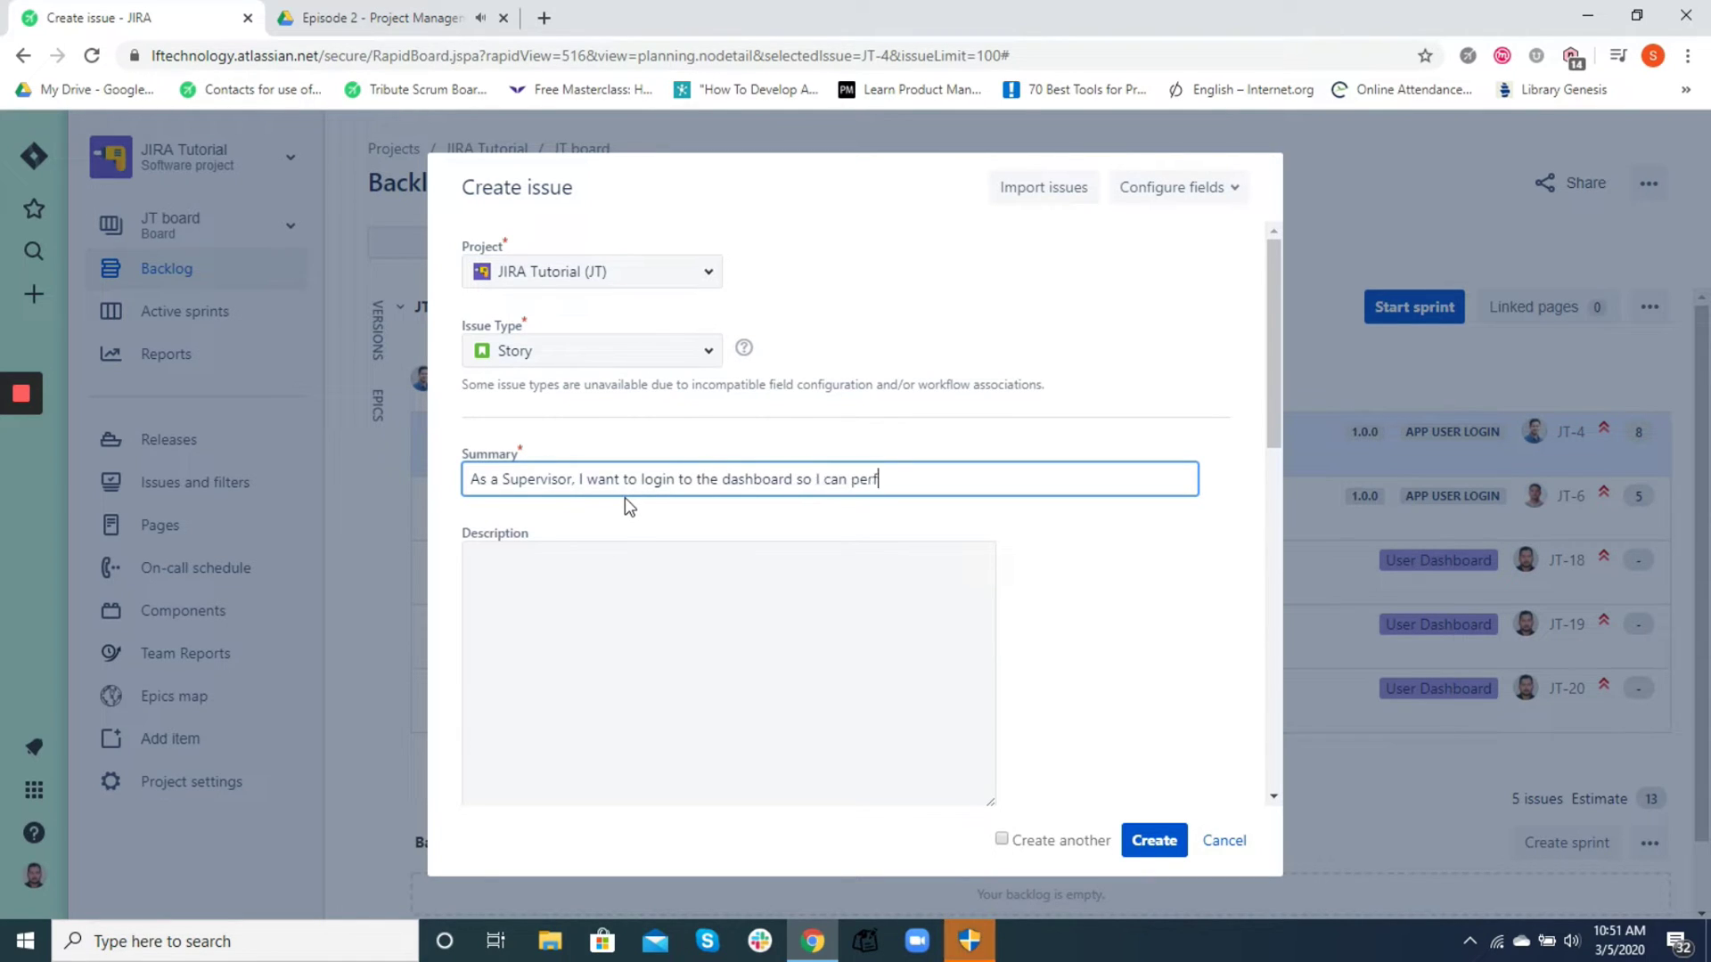
type("orm task")
type("my tasks.")
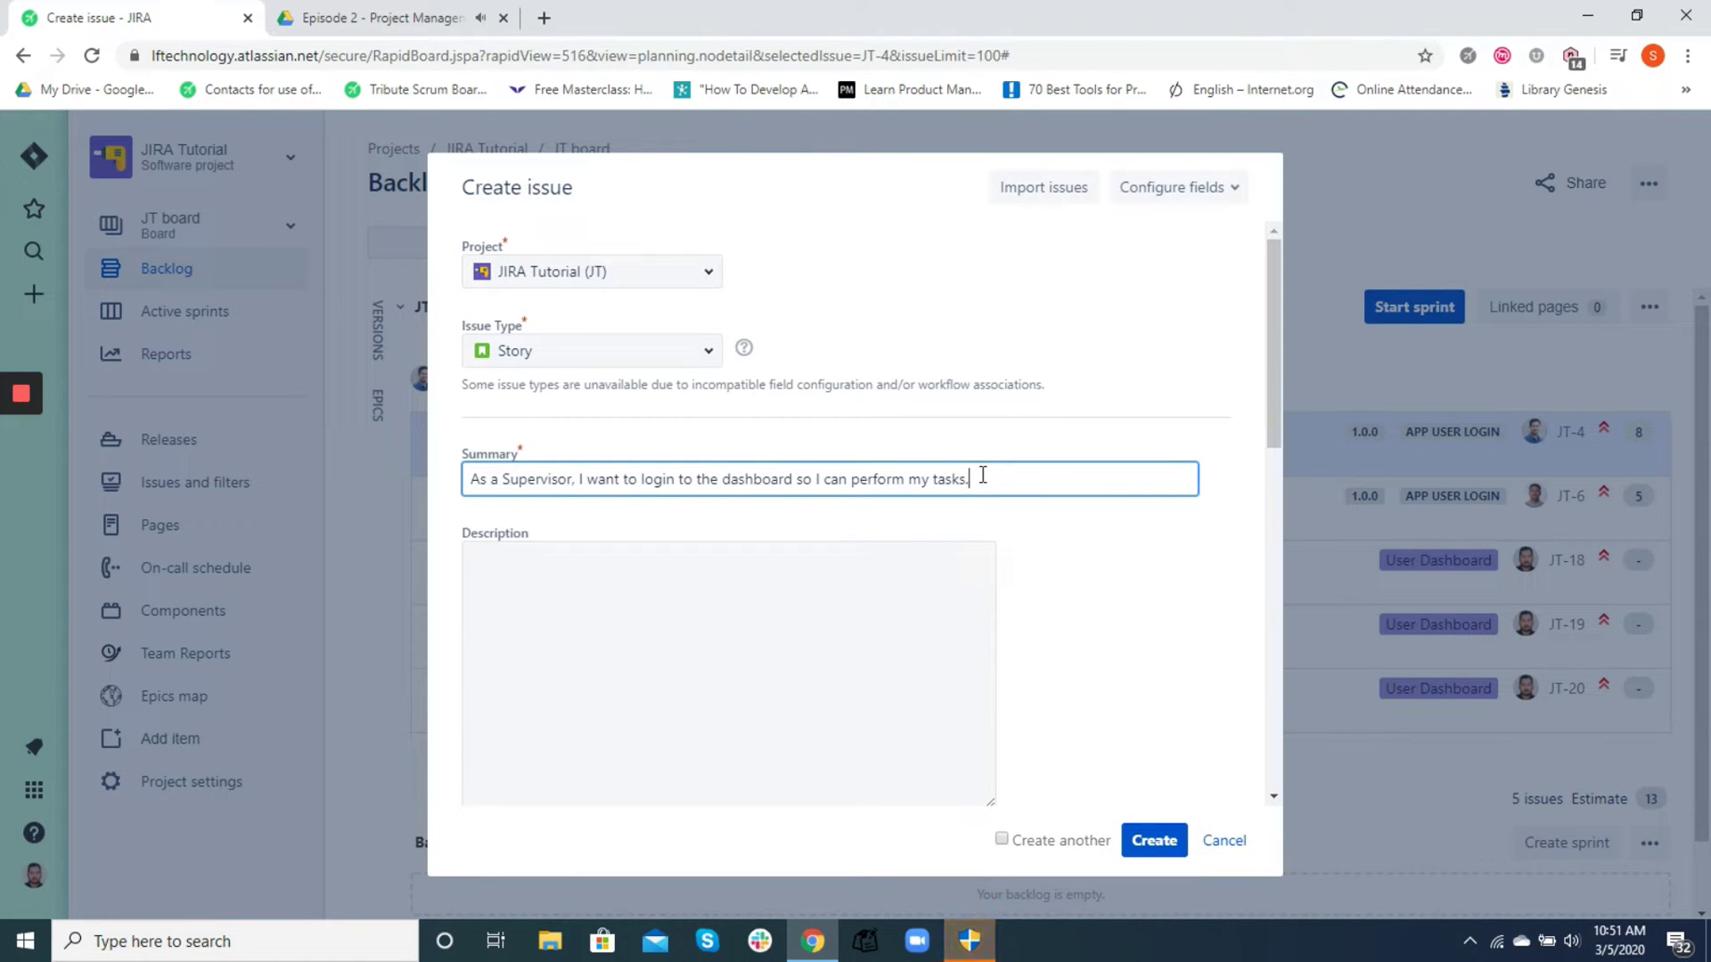
left_click(637, 584)
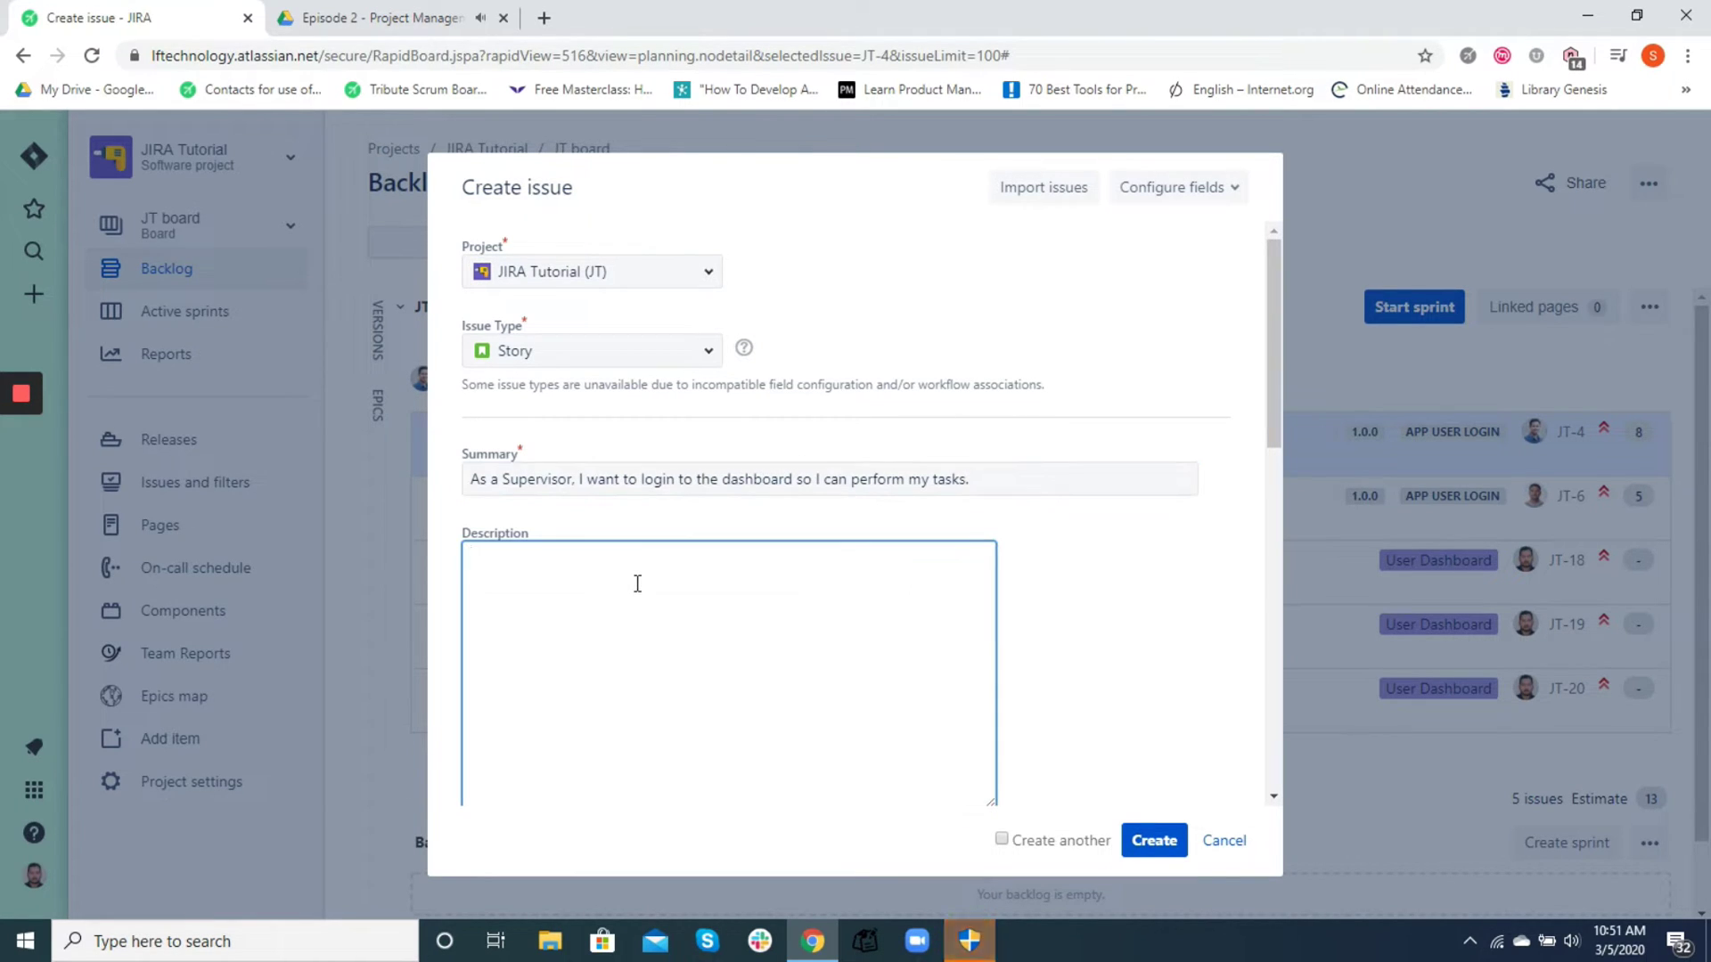
- Paste the supervisor dashboard acceptance criteria into the description and delete the duplicate 'Acceptance Criteria:' heading
type("Accept")
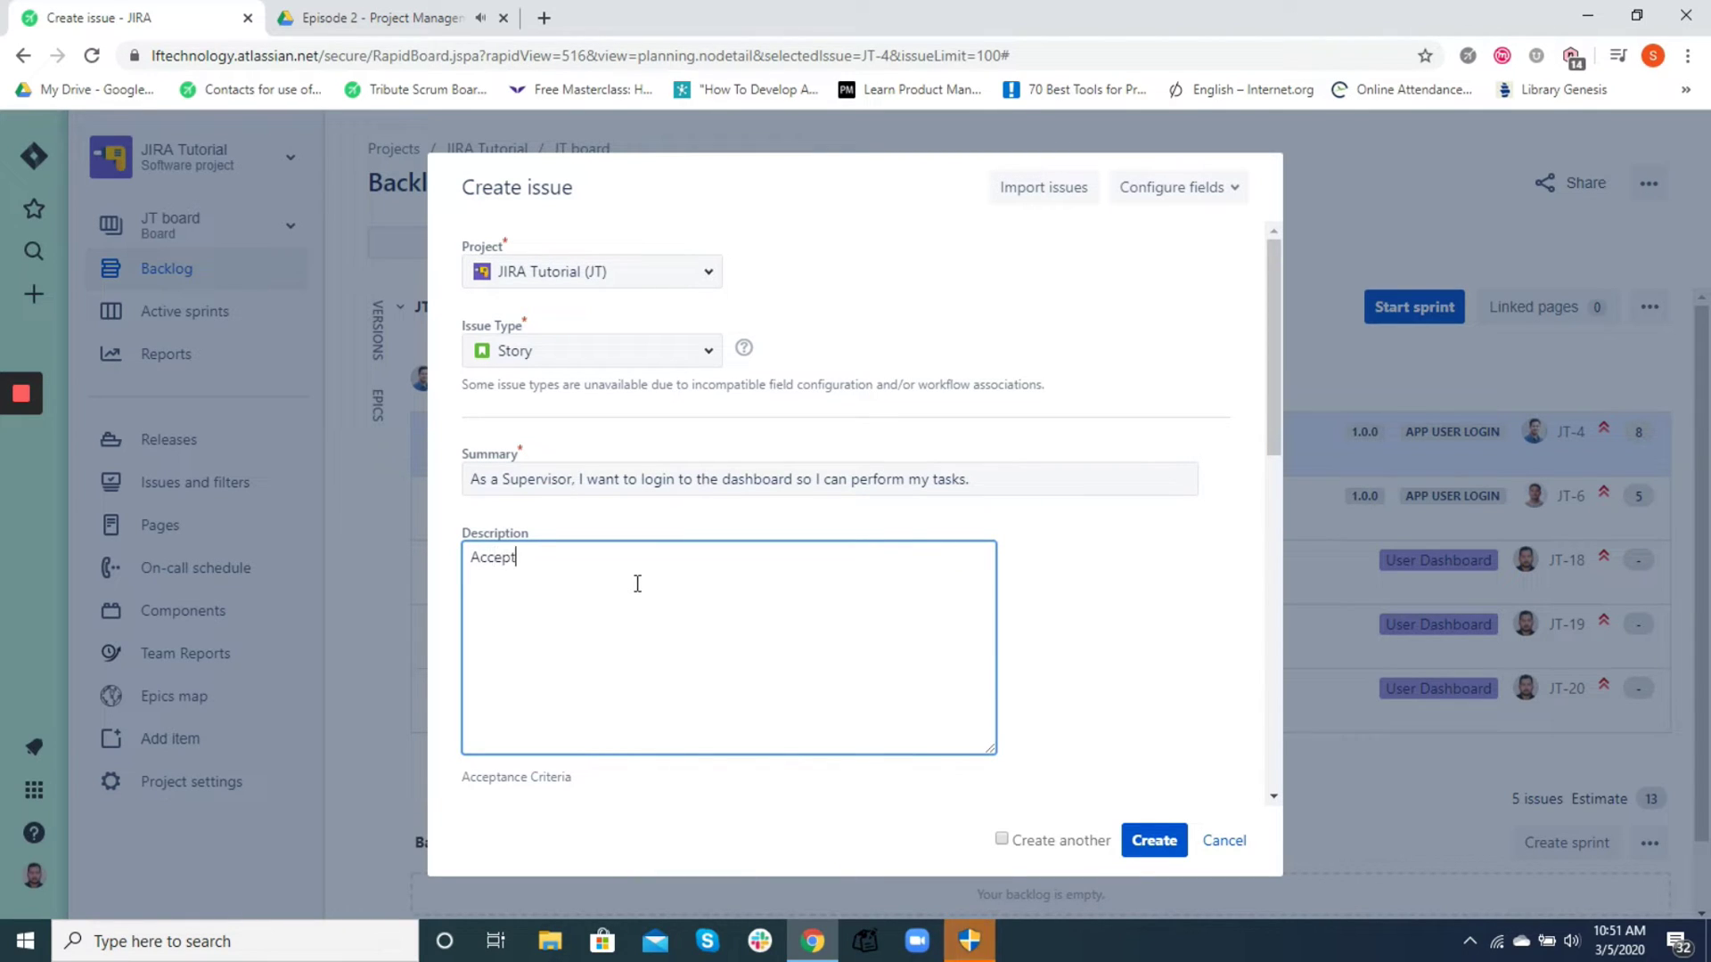
type("ance Criteria:")
key("ctrl+v")
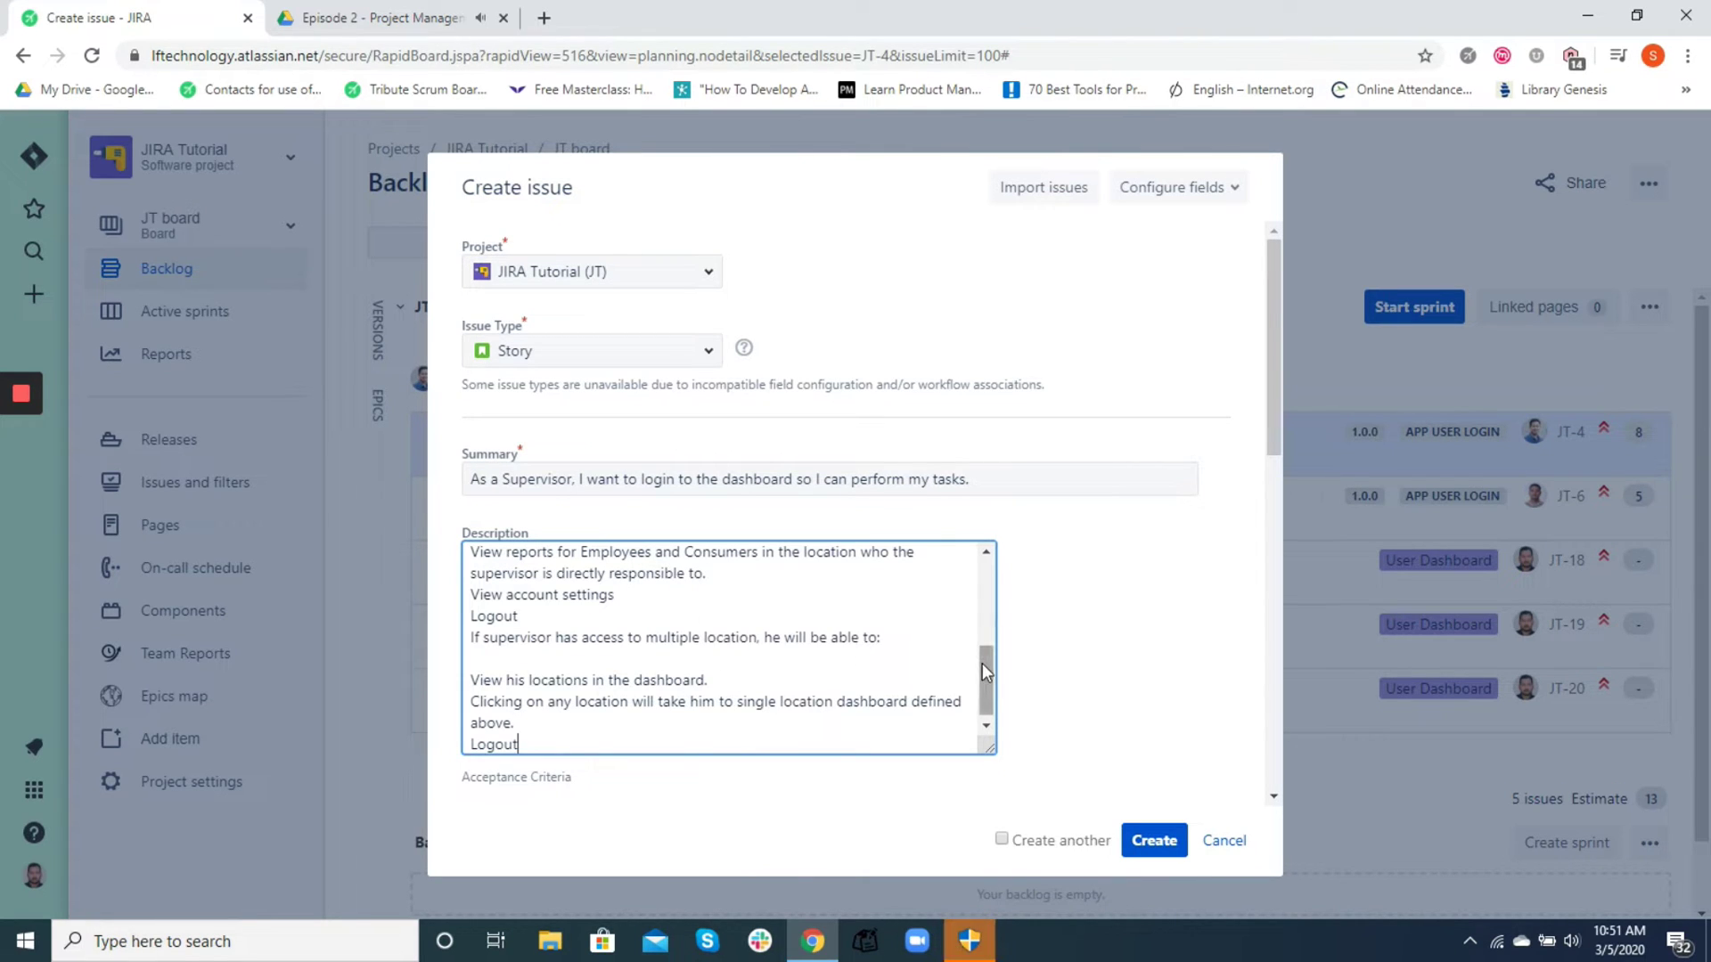
left_click_drag(983, 664, 982, 565)
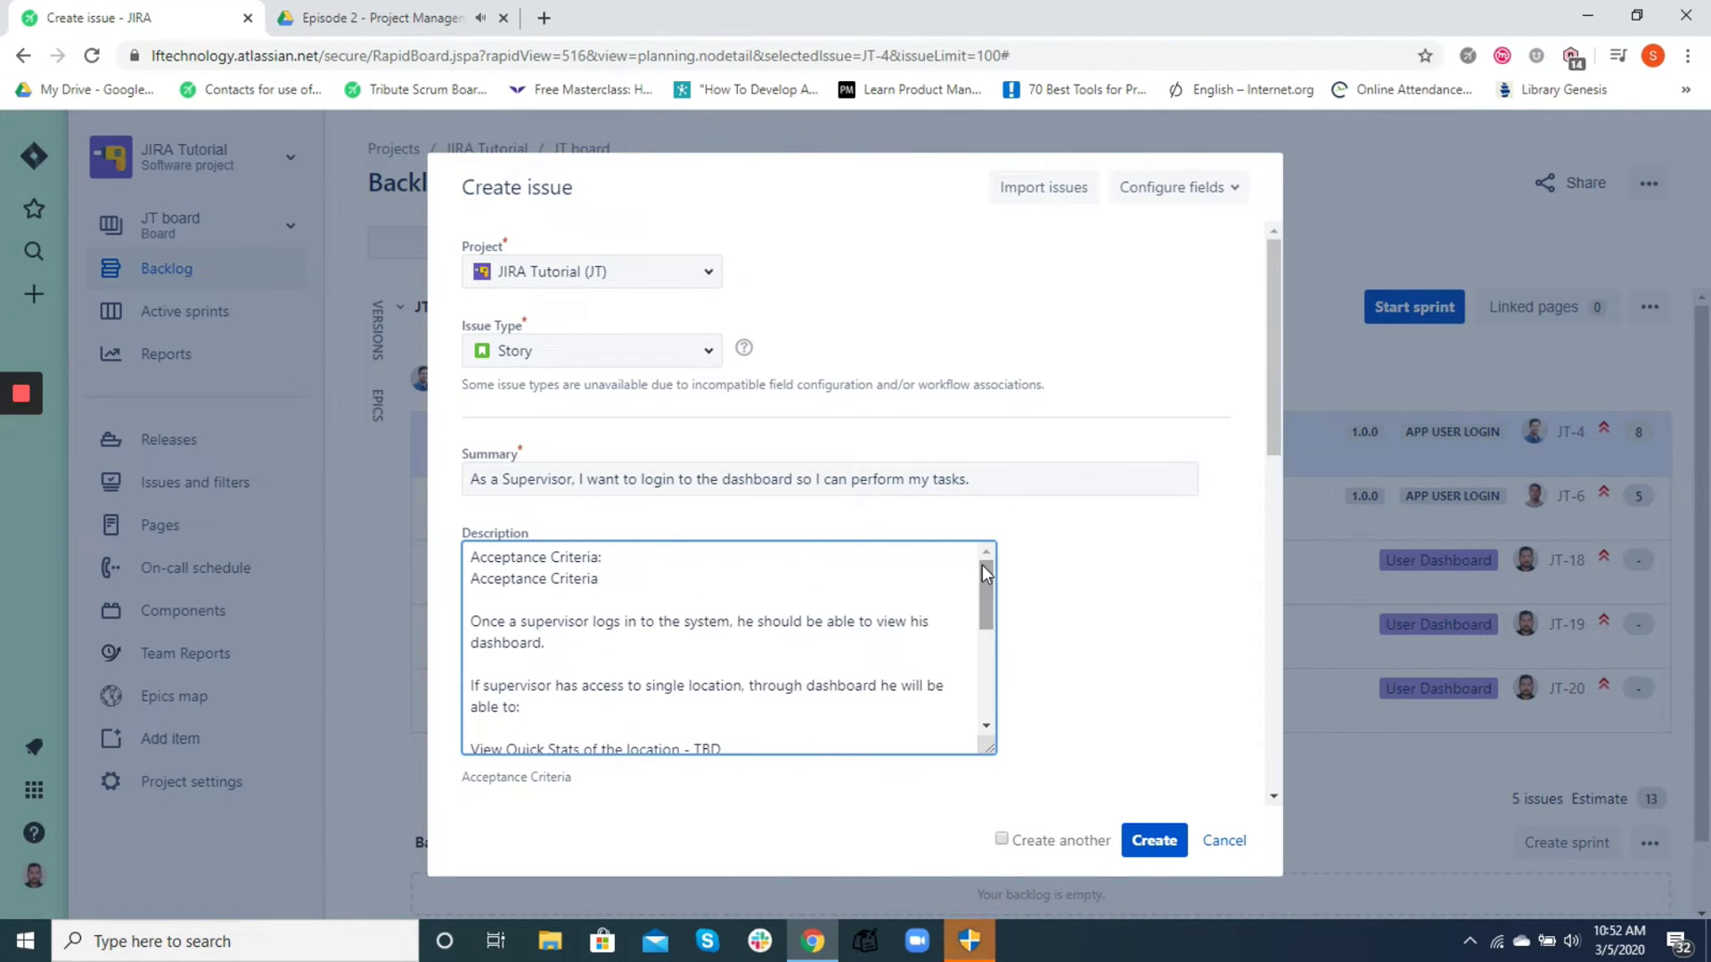
left_click_drag(601, 579, 472, 581)
key("BackSpace")
key("BackSpace")
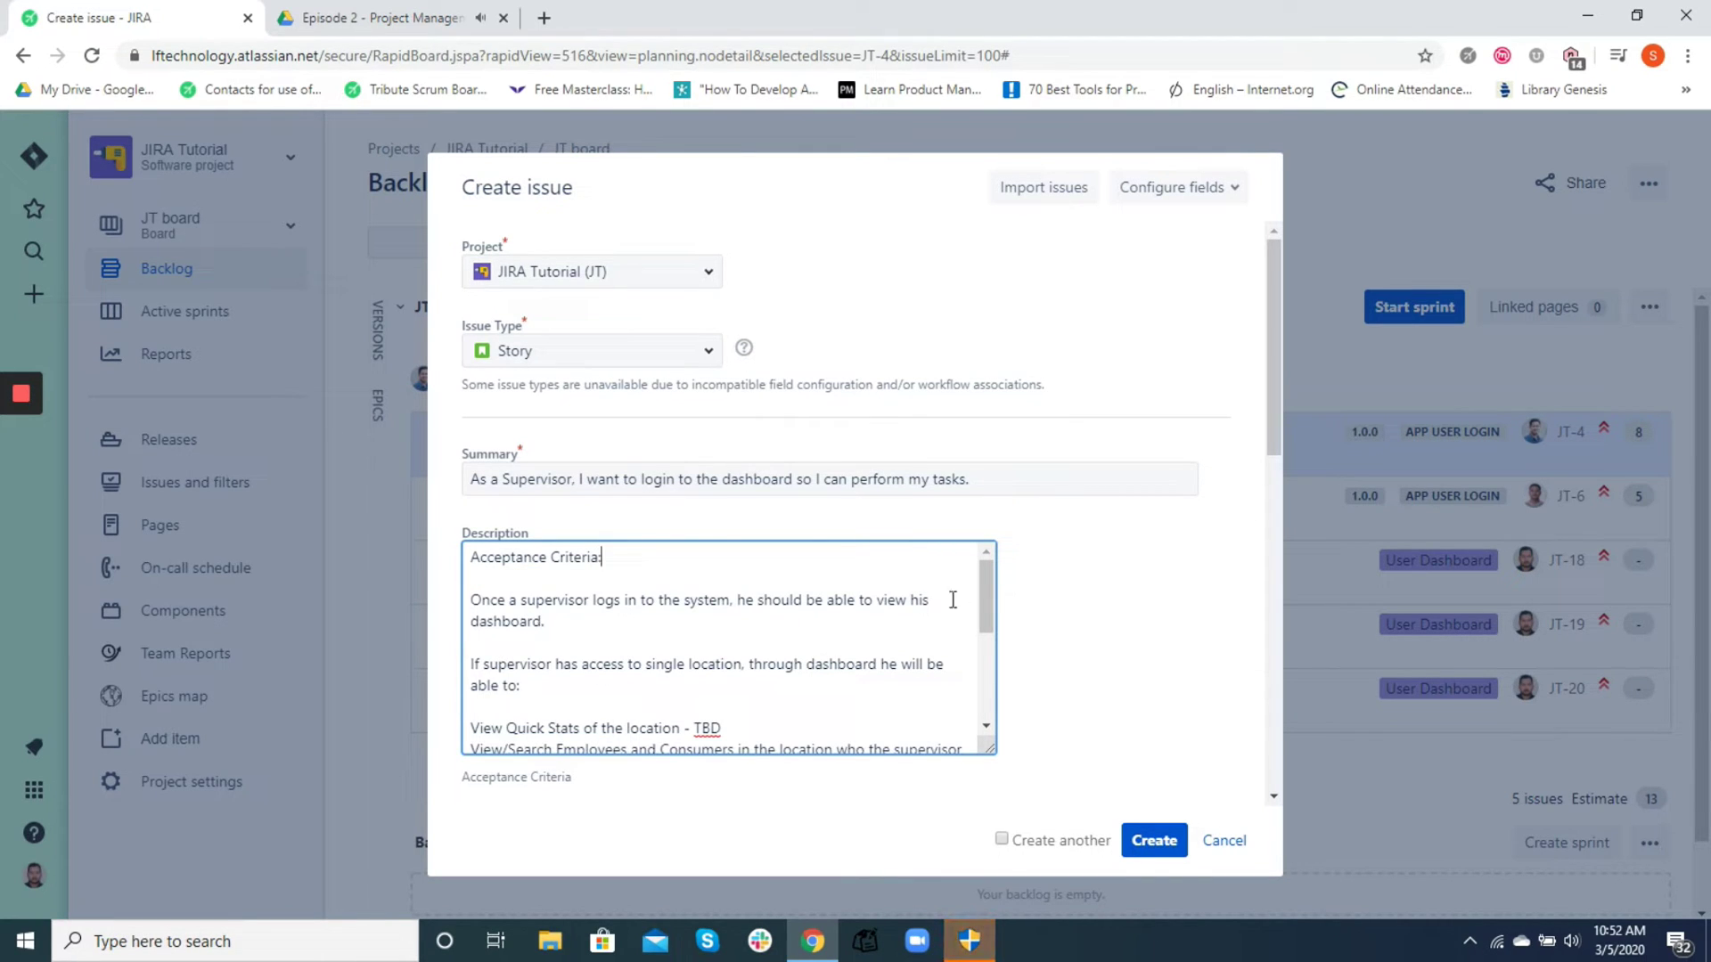
left_click_drag(983, 589, 1005, 710)
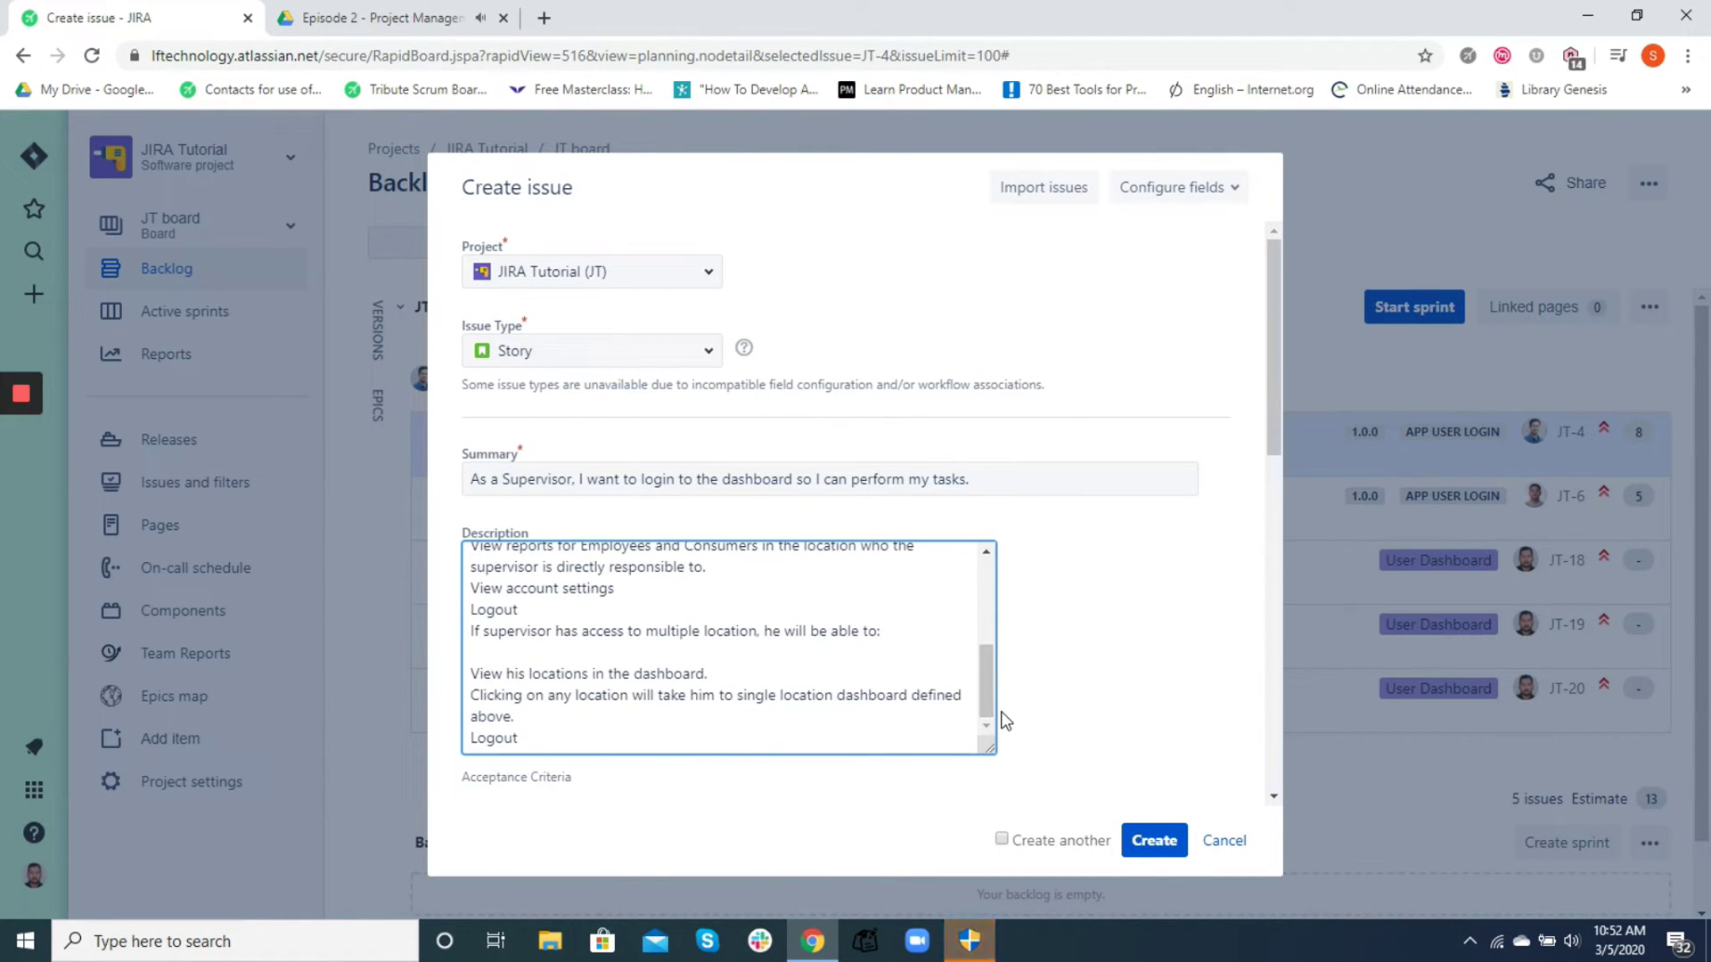
left_click_drag(1269, 382, 1296, 485)
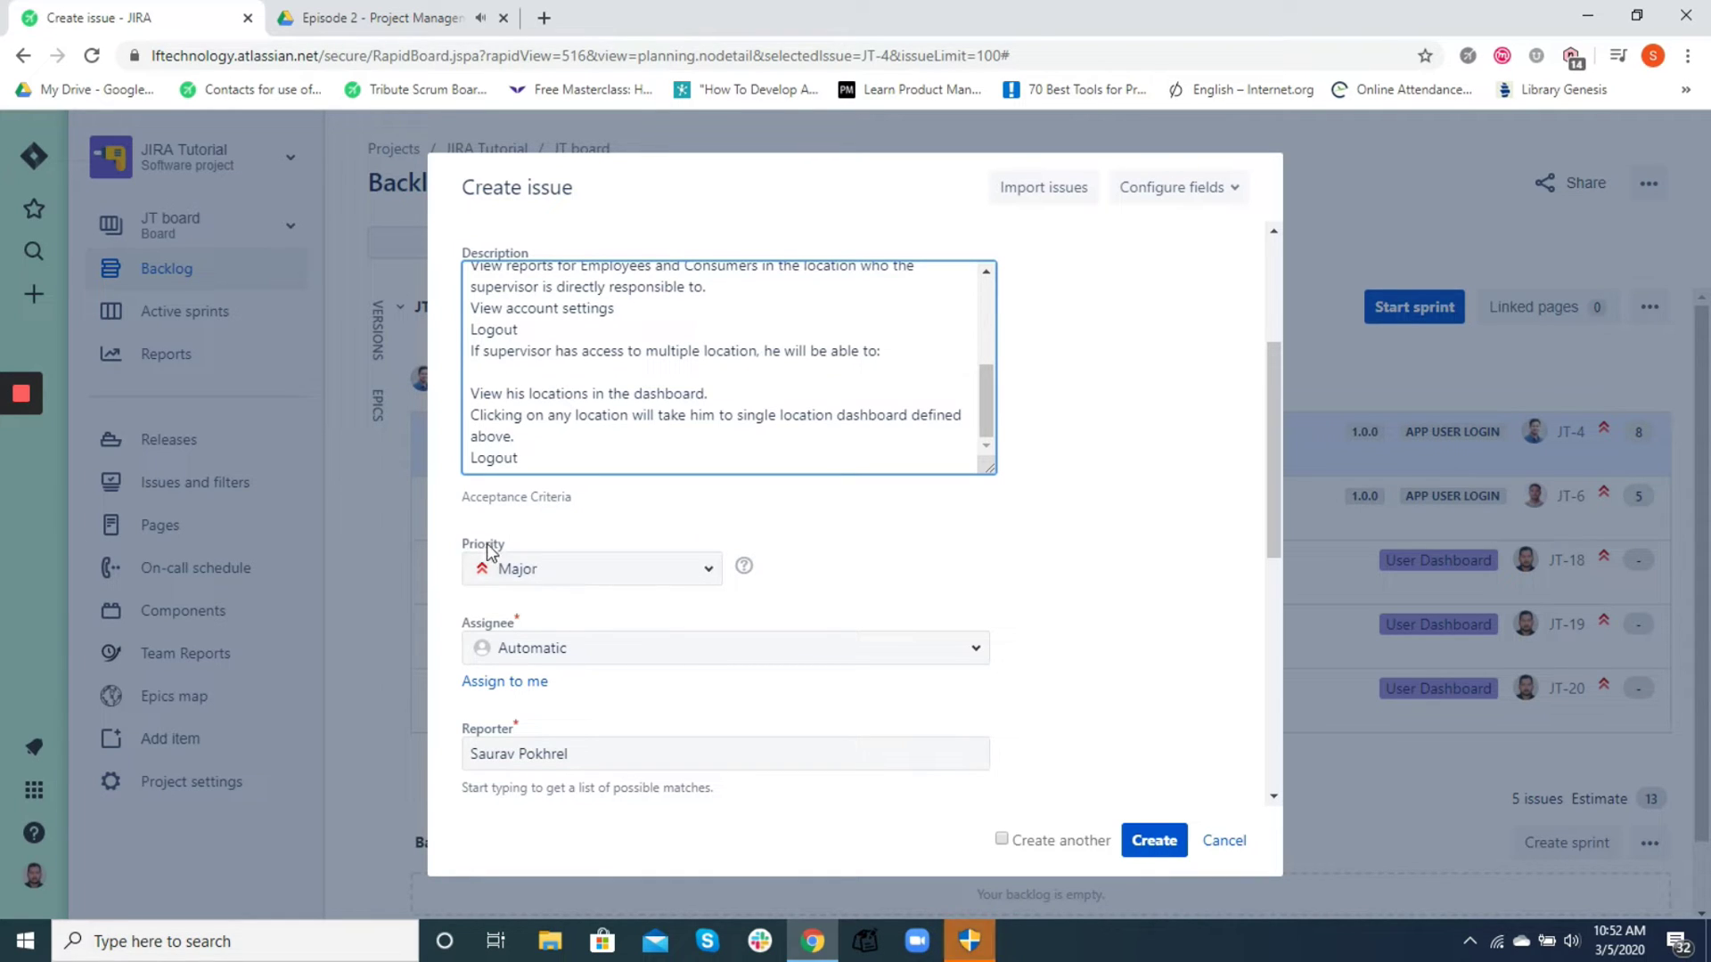
- Change the story's priority to Blocker after briefly trying Critical and Medium
left_click(710, 572)
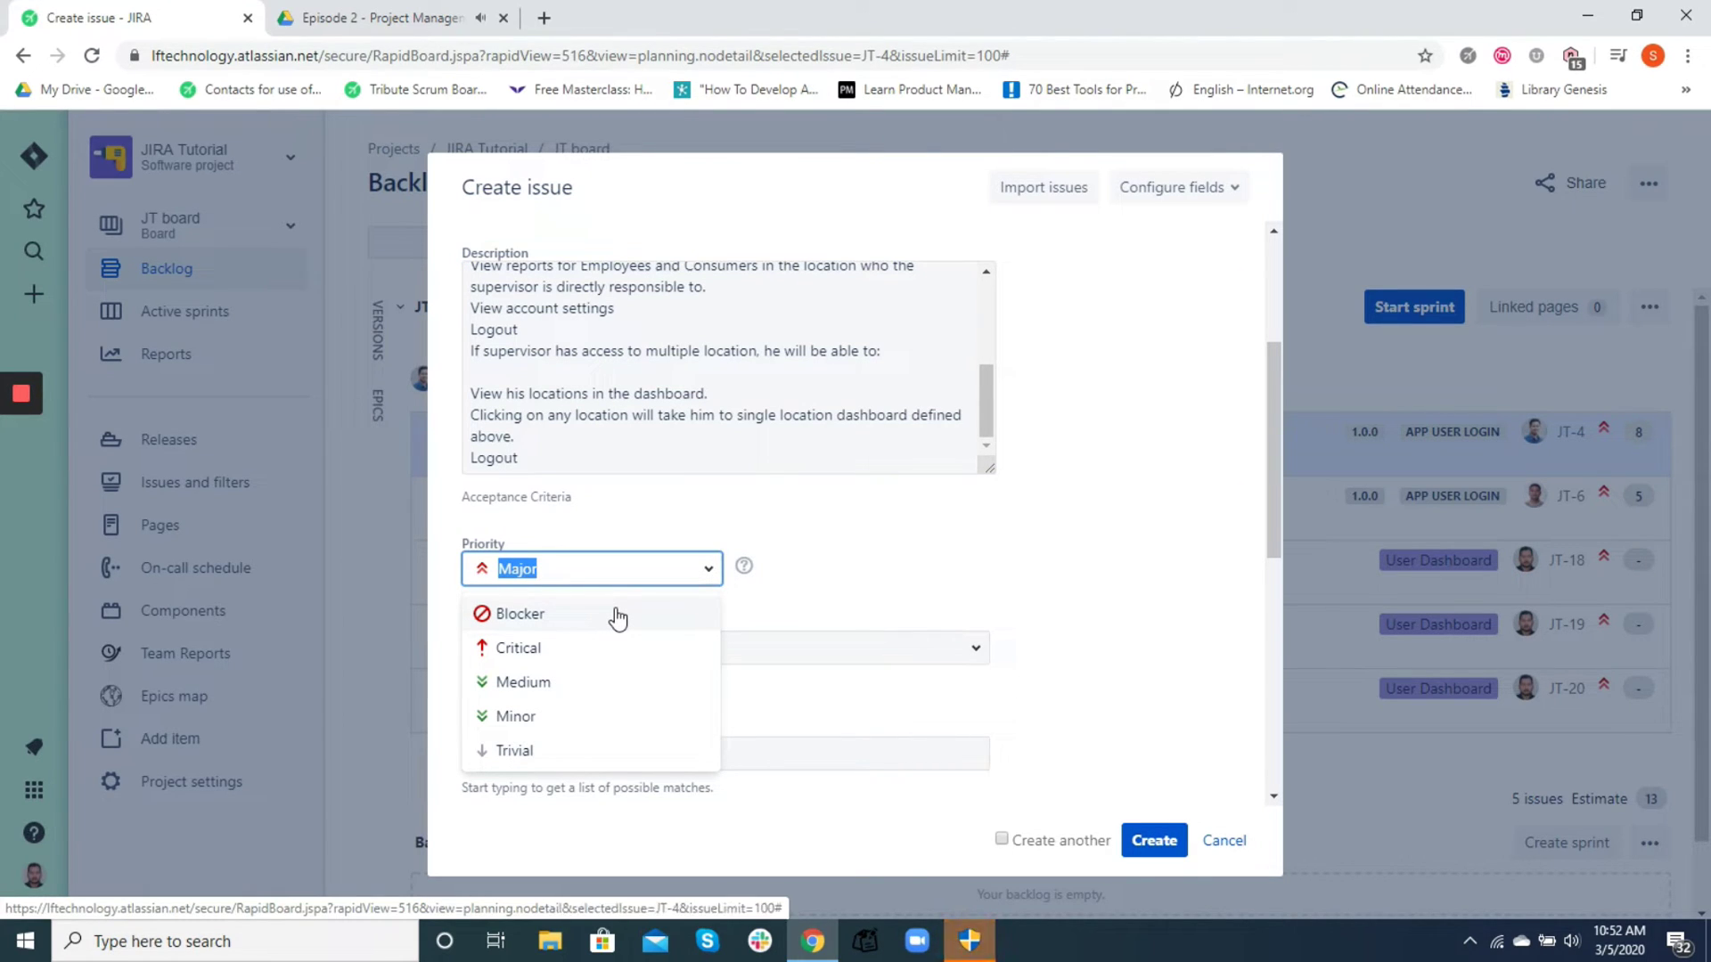
left_click(565, 647)
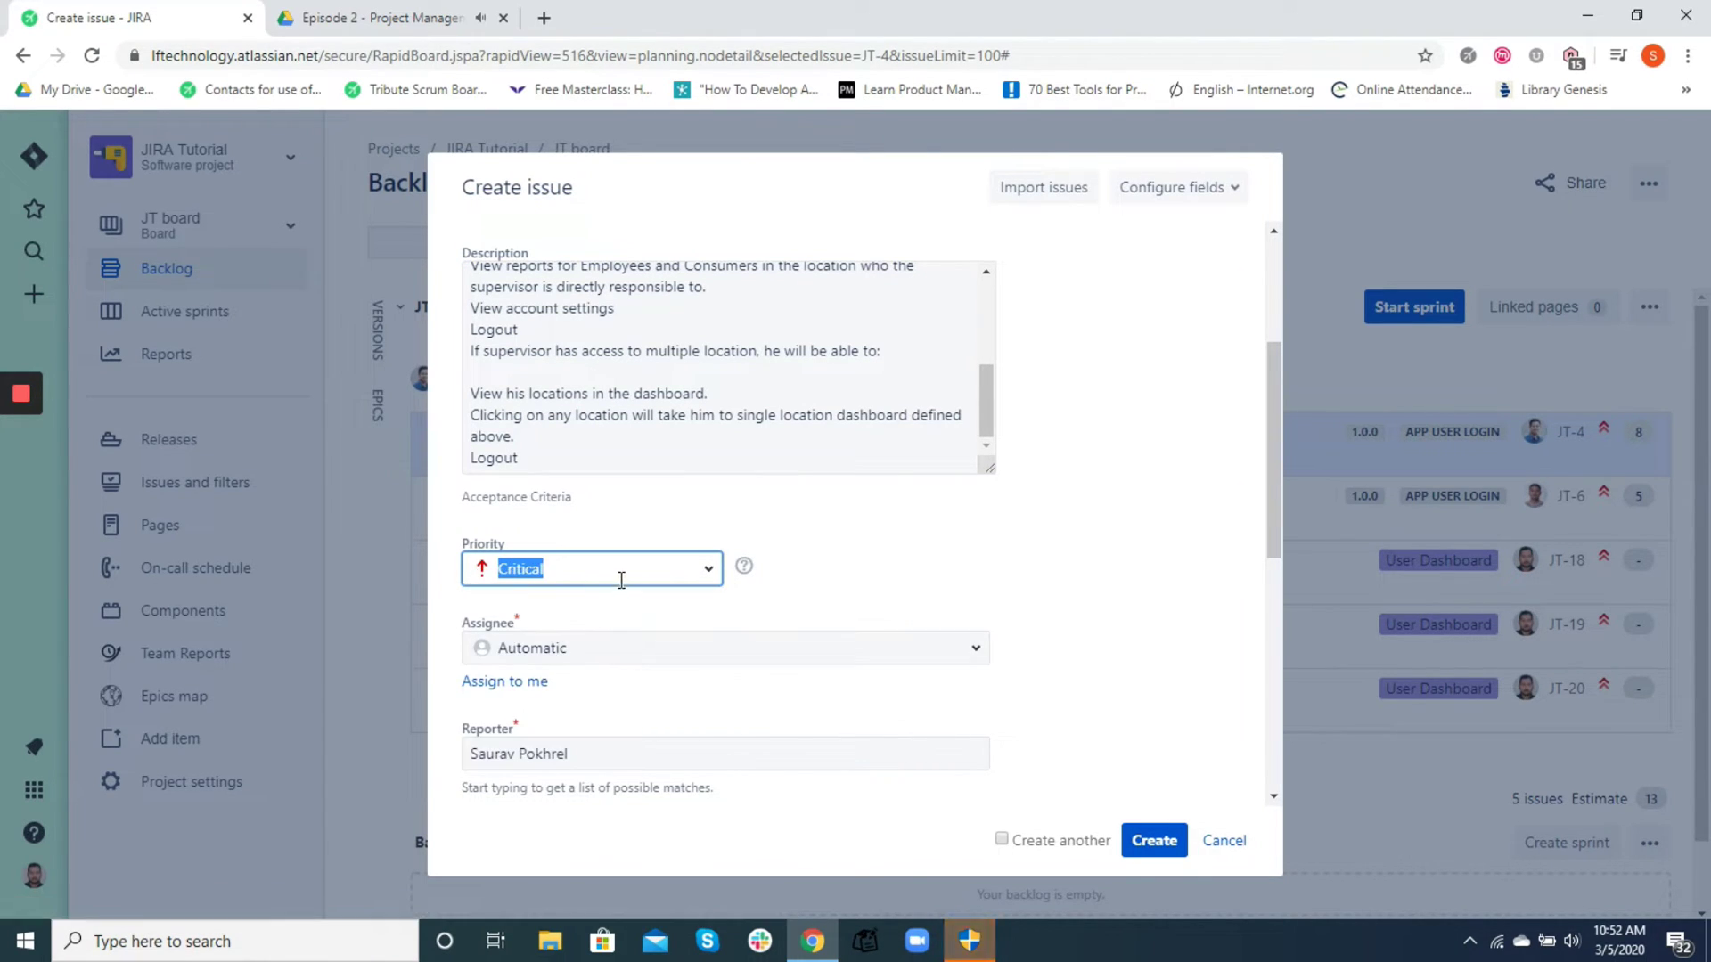
left_click(621, 580)
left_click(565, 688)
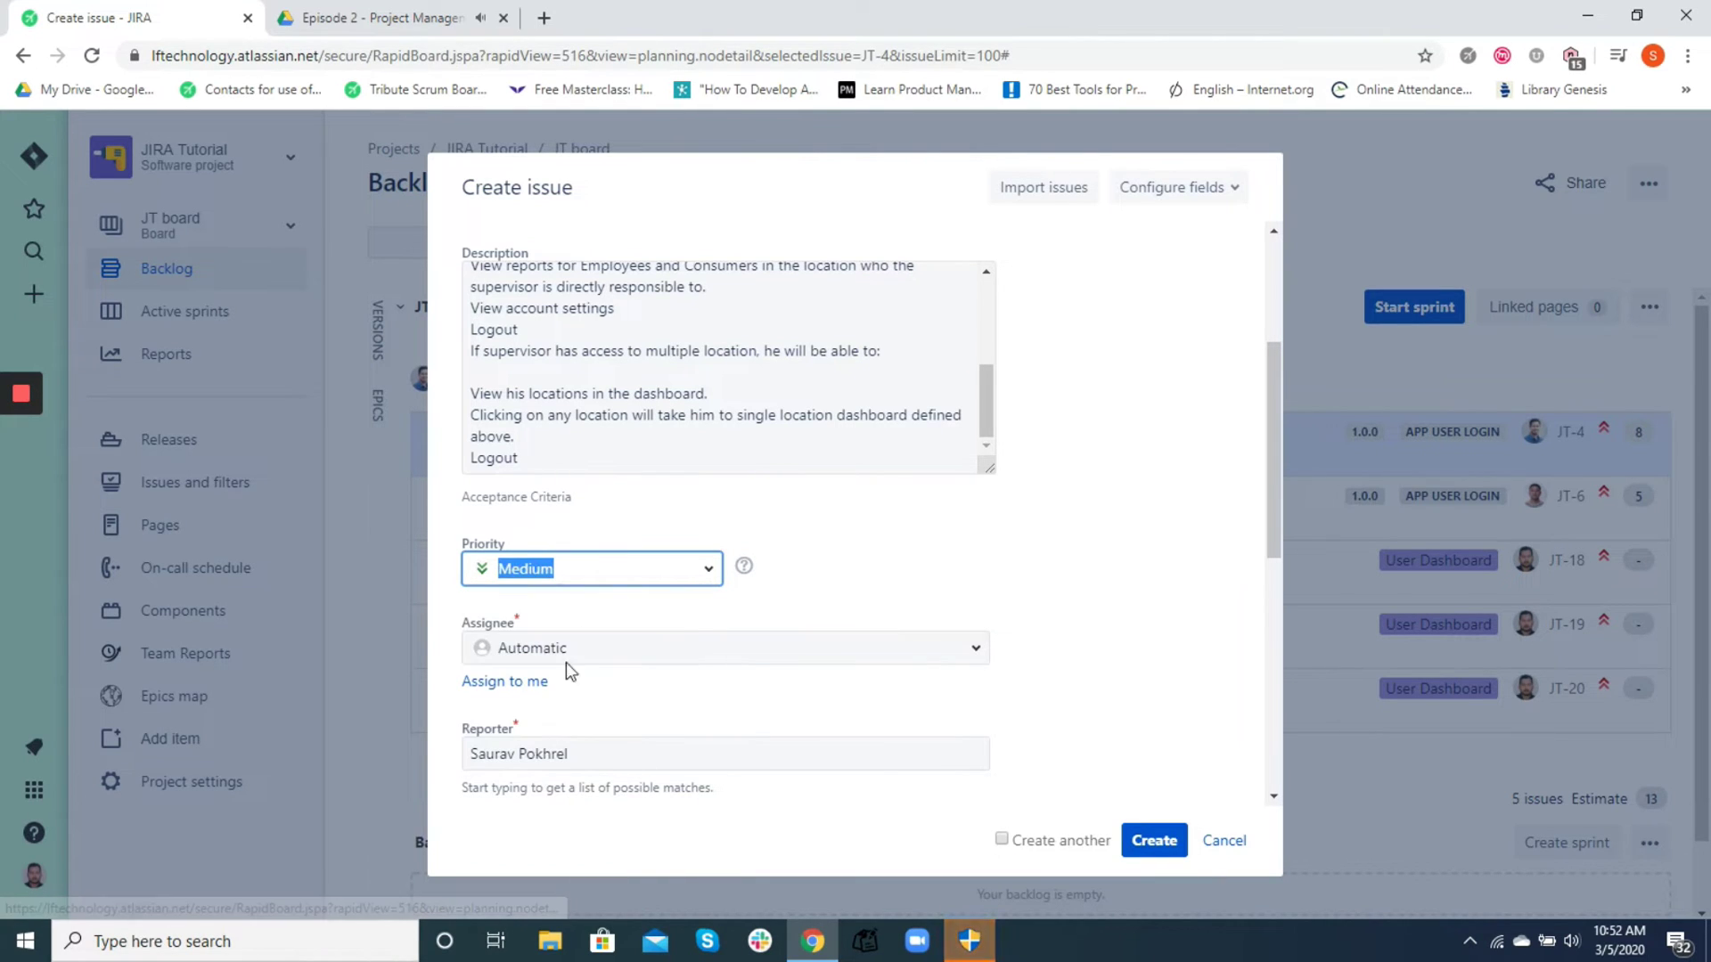
left_click(708, 575)
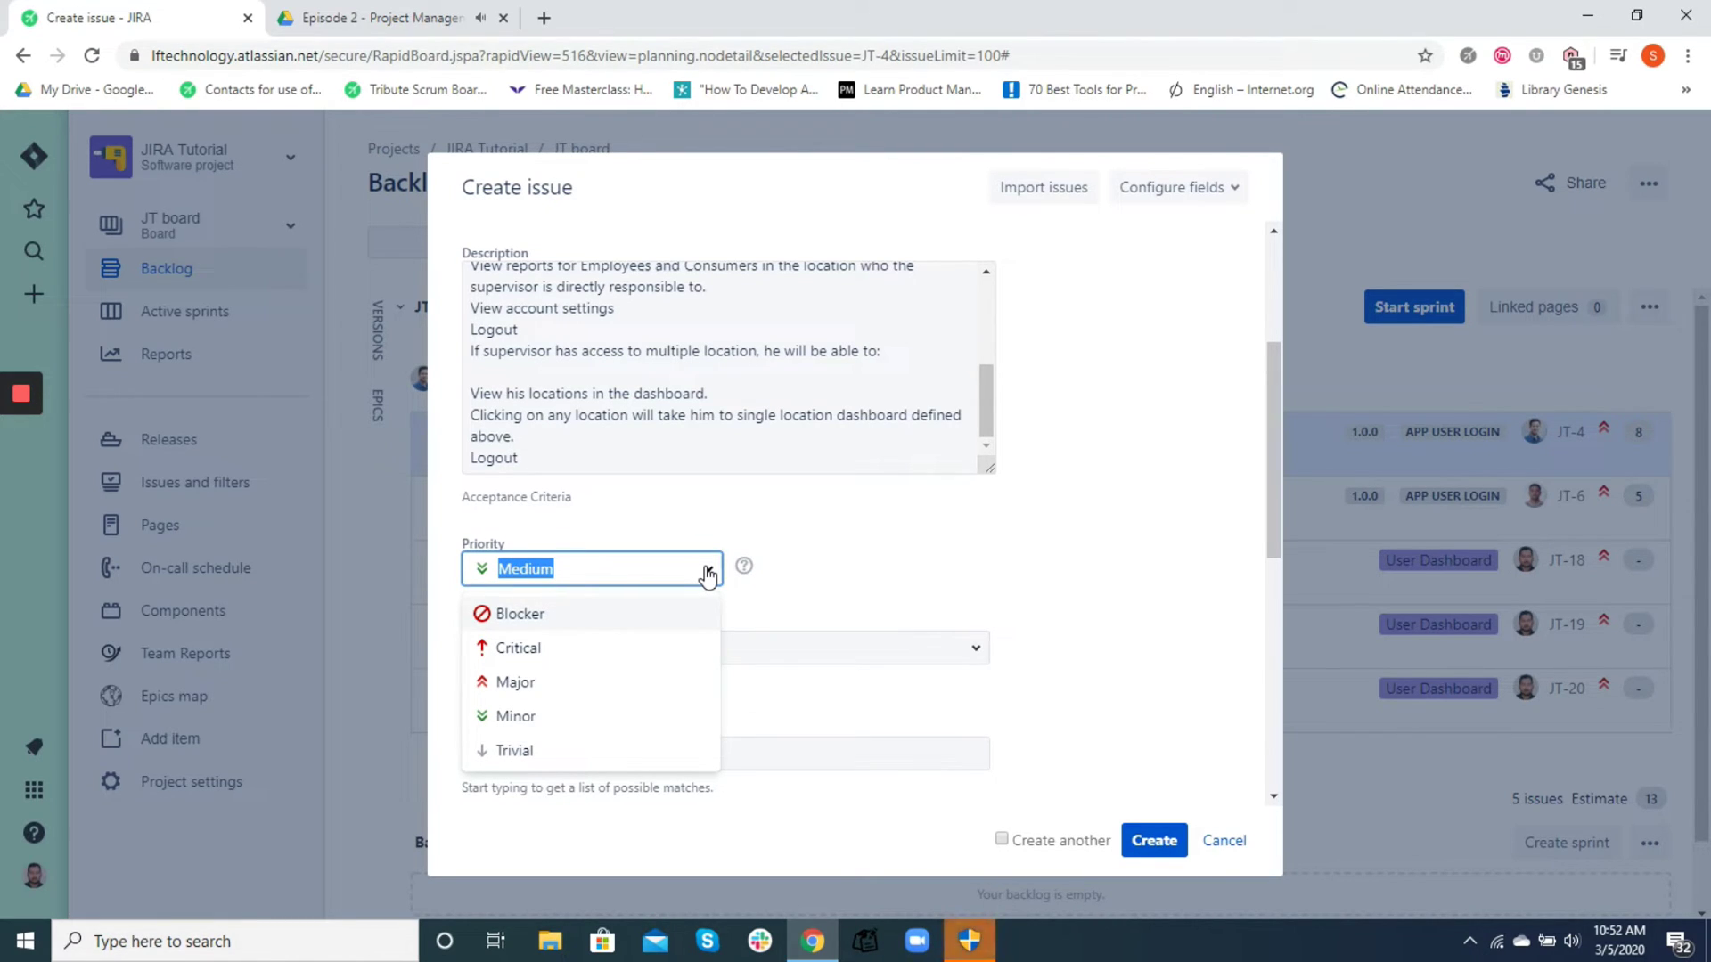
left_click(519, 617)
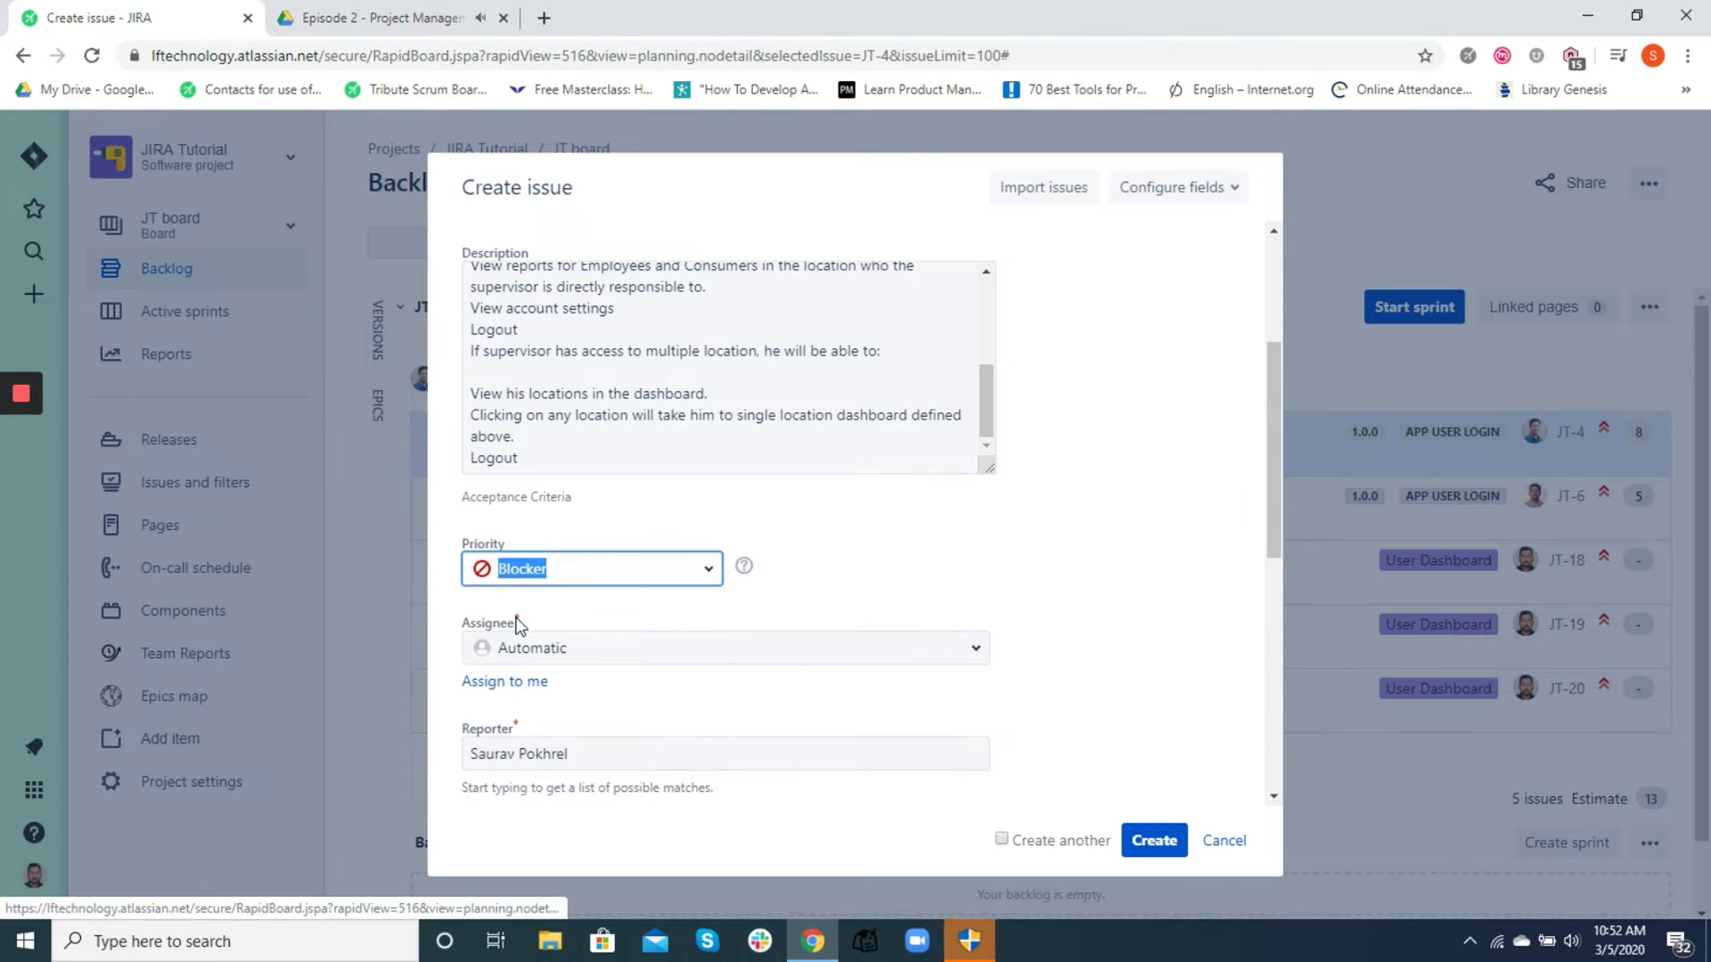
left_click(707, 570)
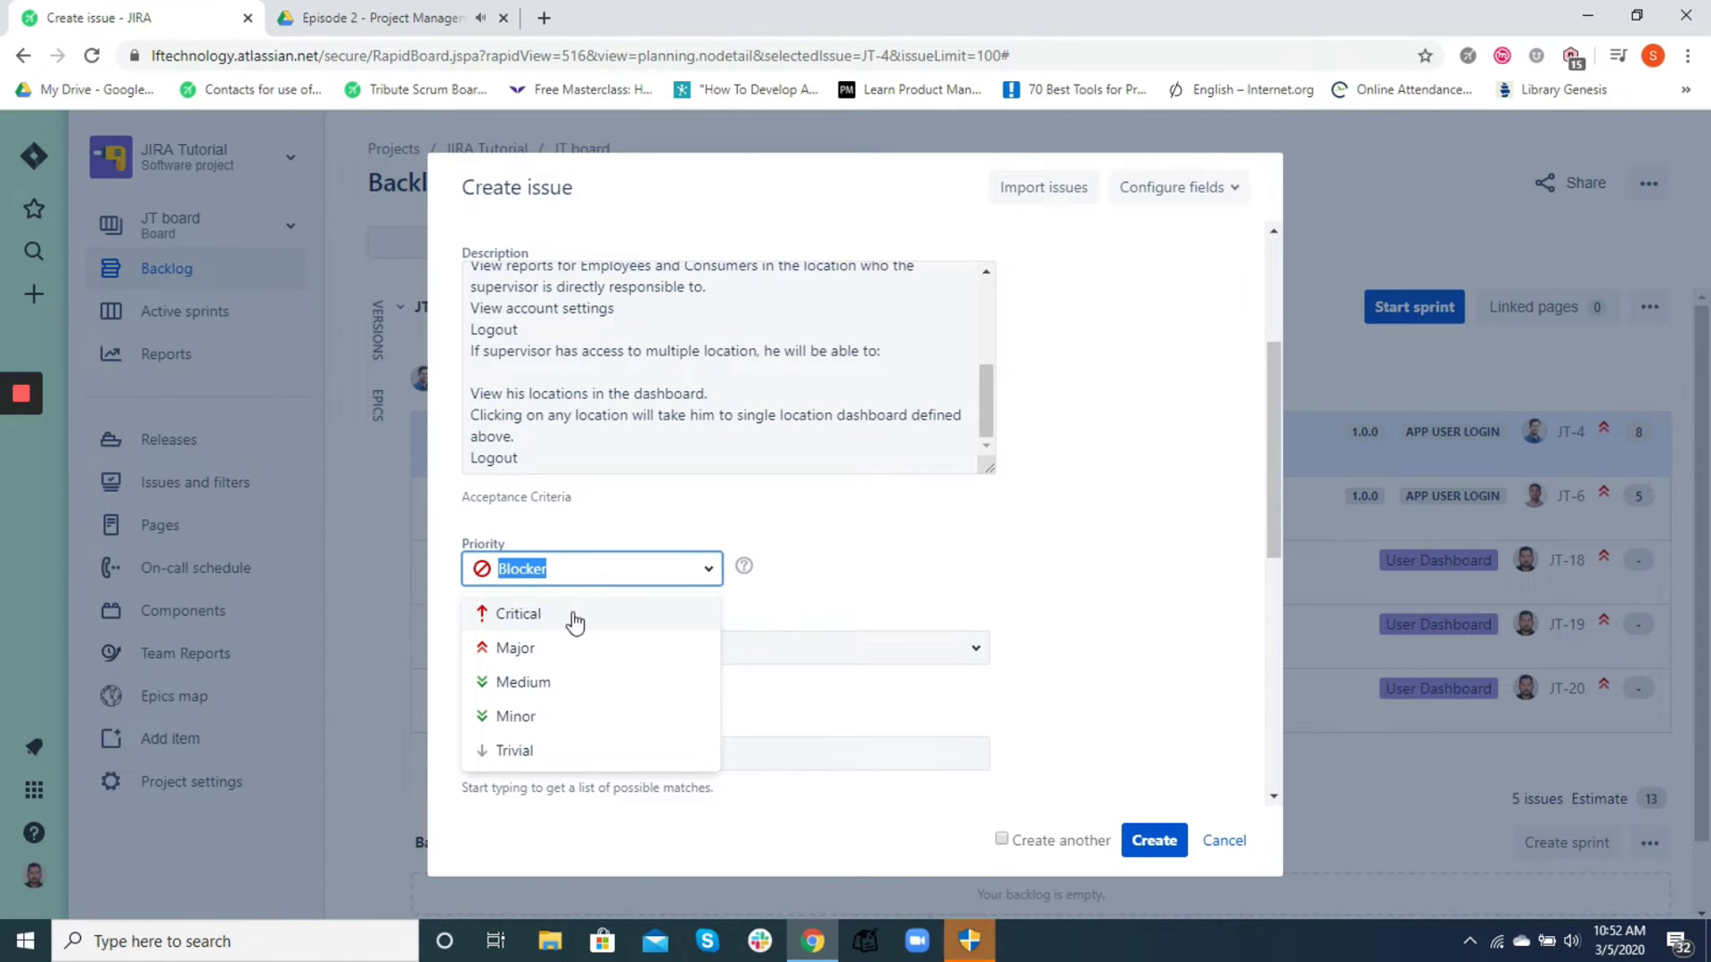
left_click(961, 524)
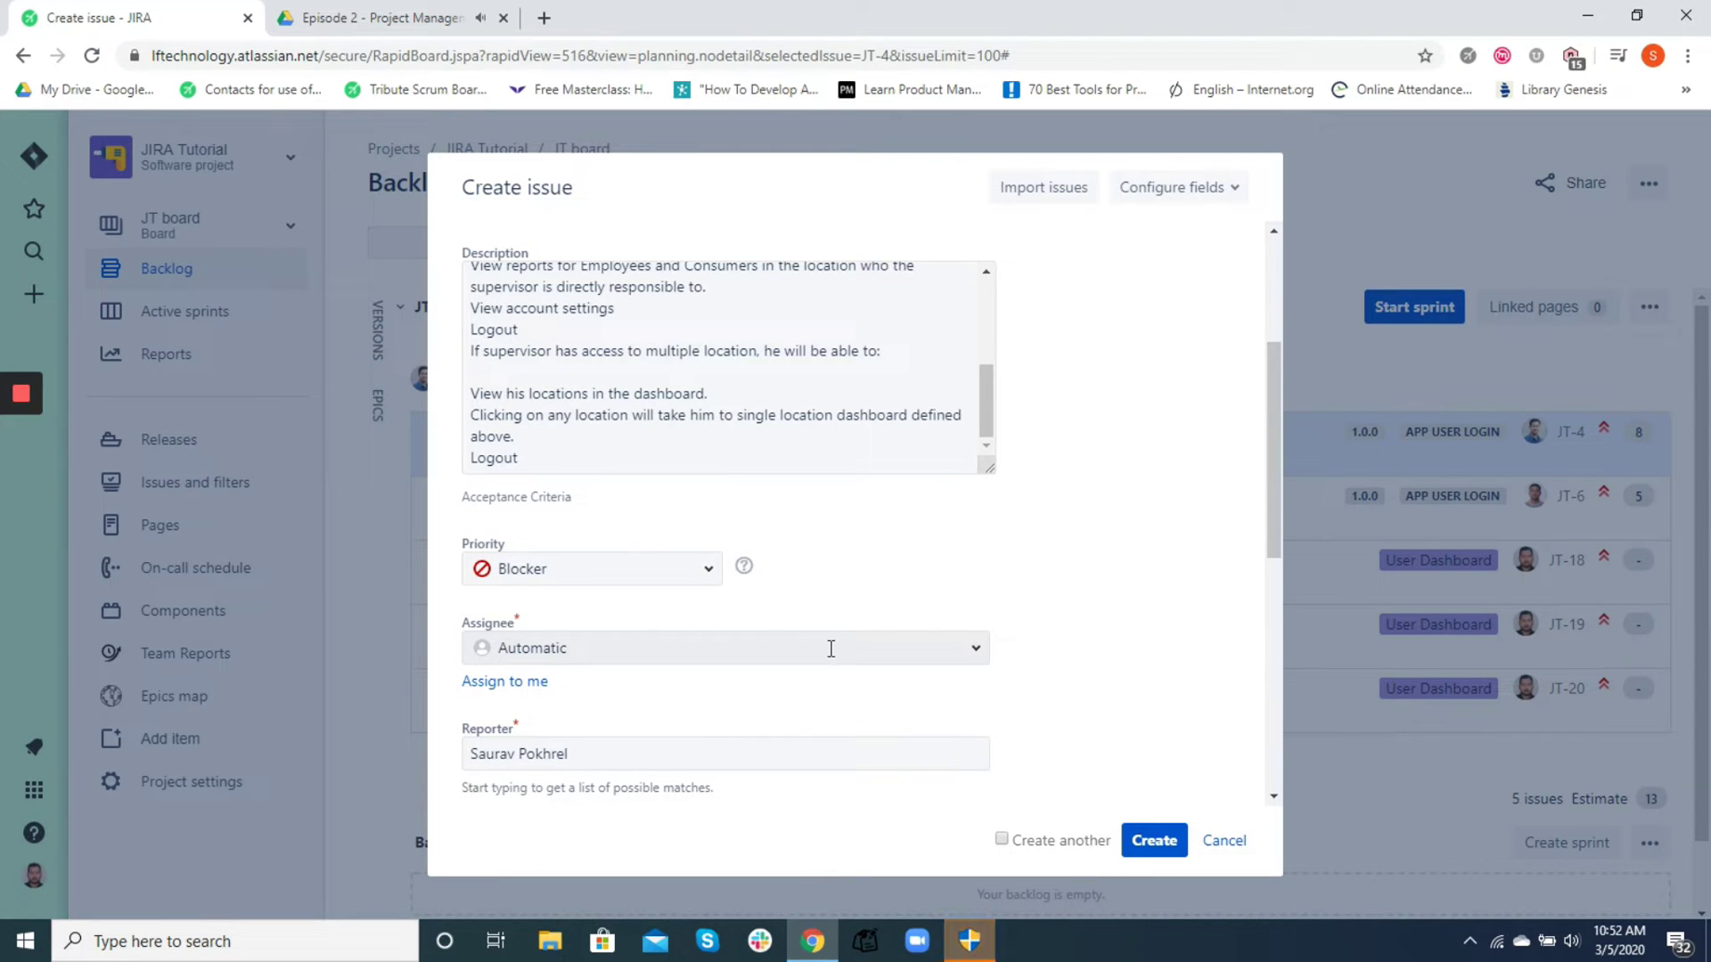
- Assign the story to a suggested teammate
left_click(927, 649)
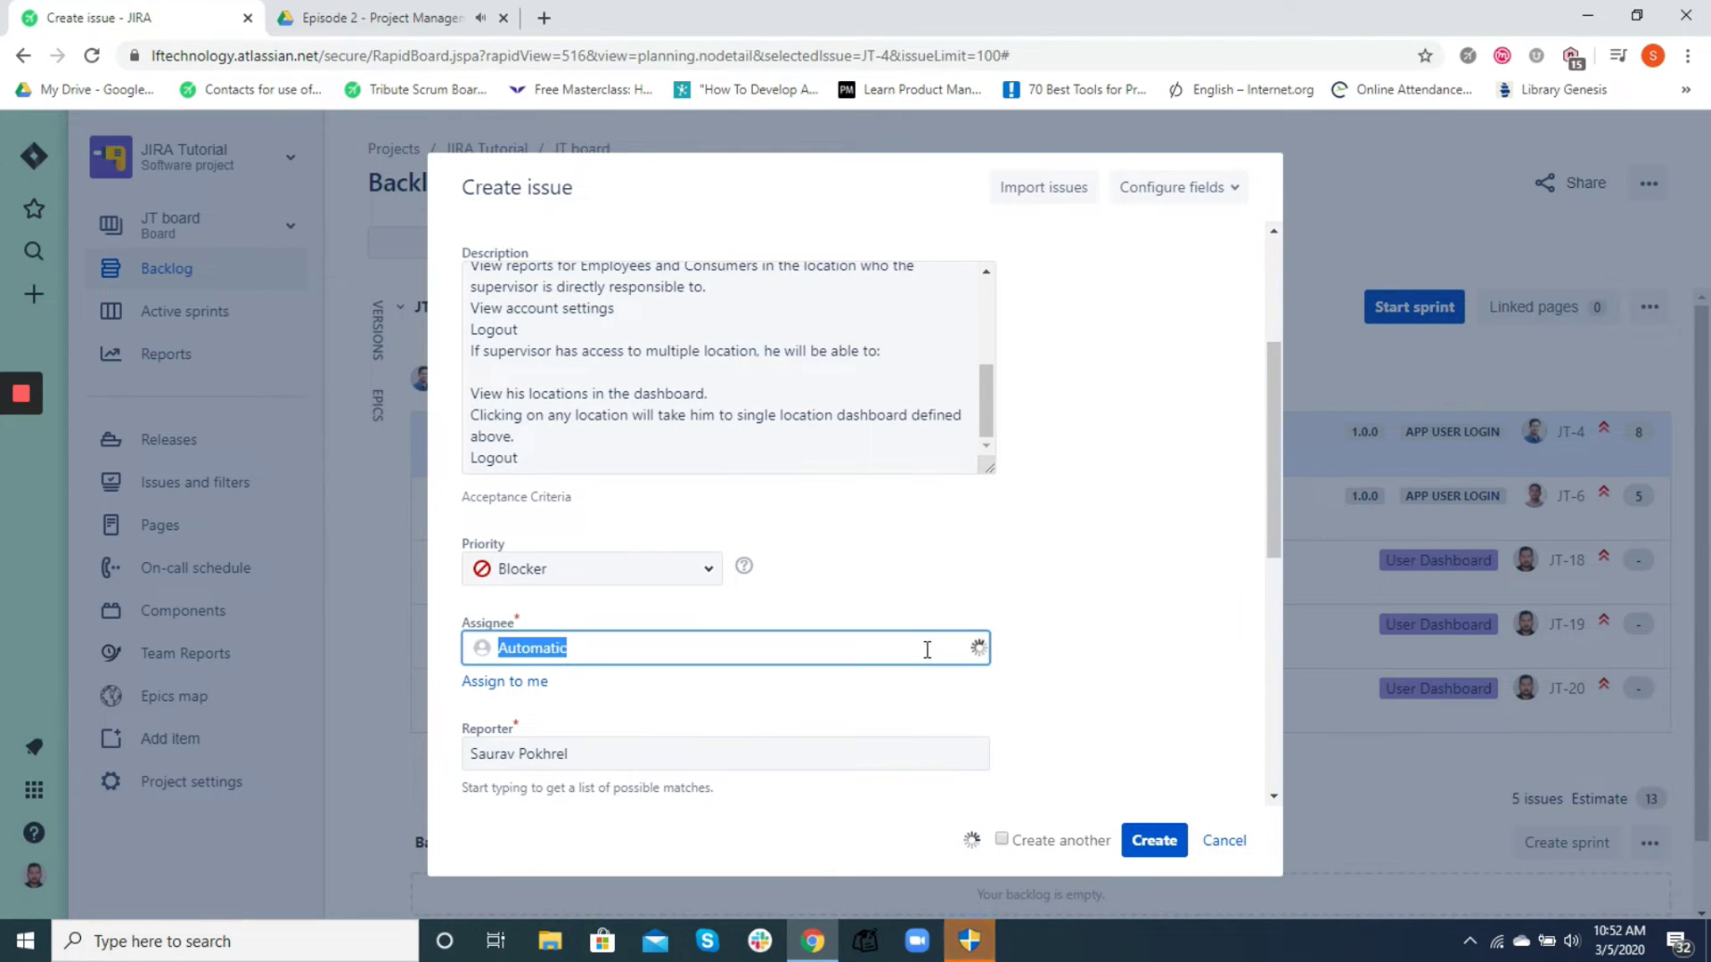
left_click(1059, 655)
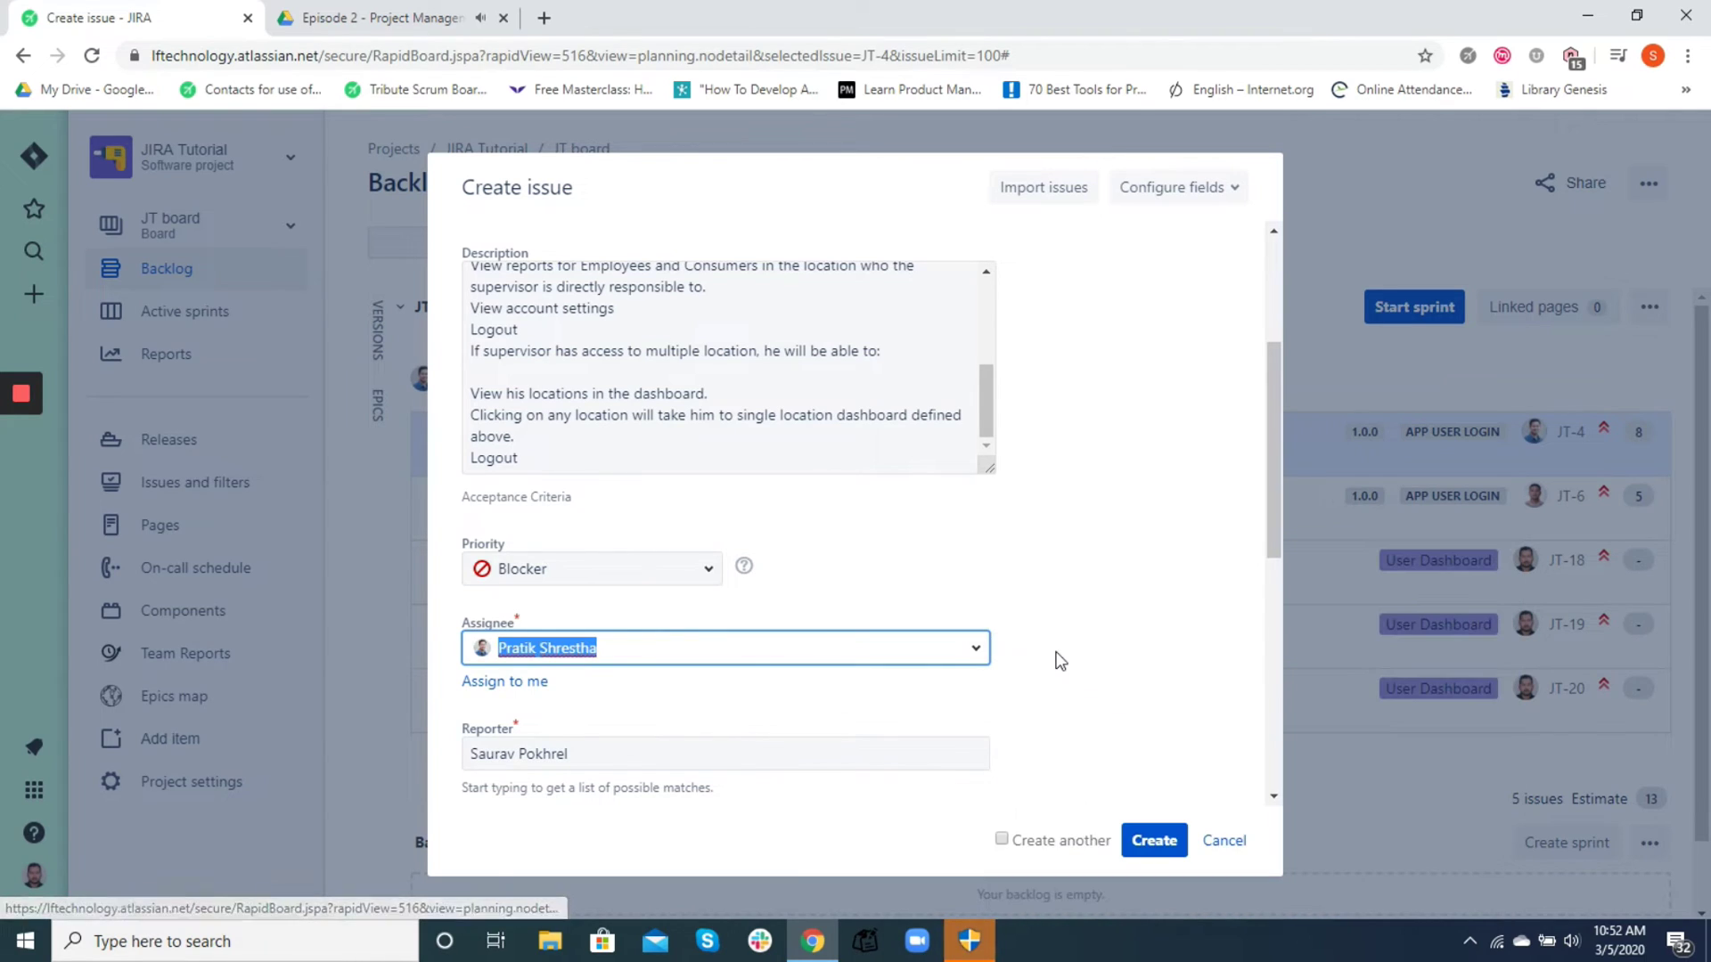
left_click(975, 650)
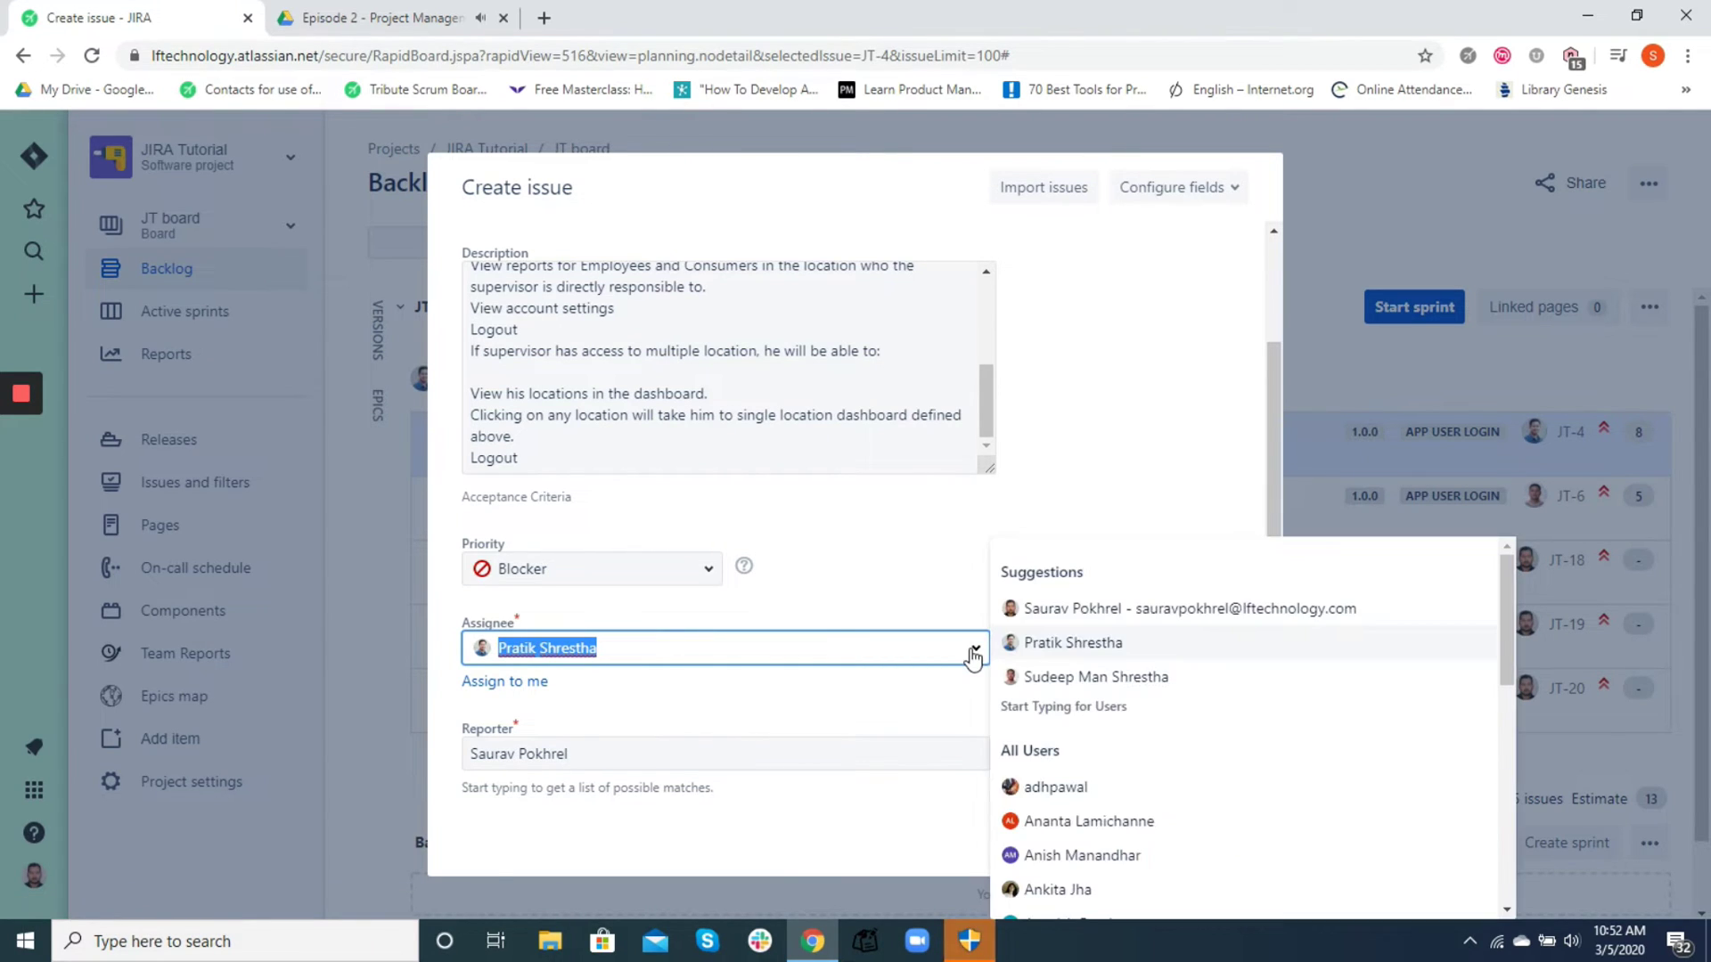
left_click(741, 718)
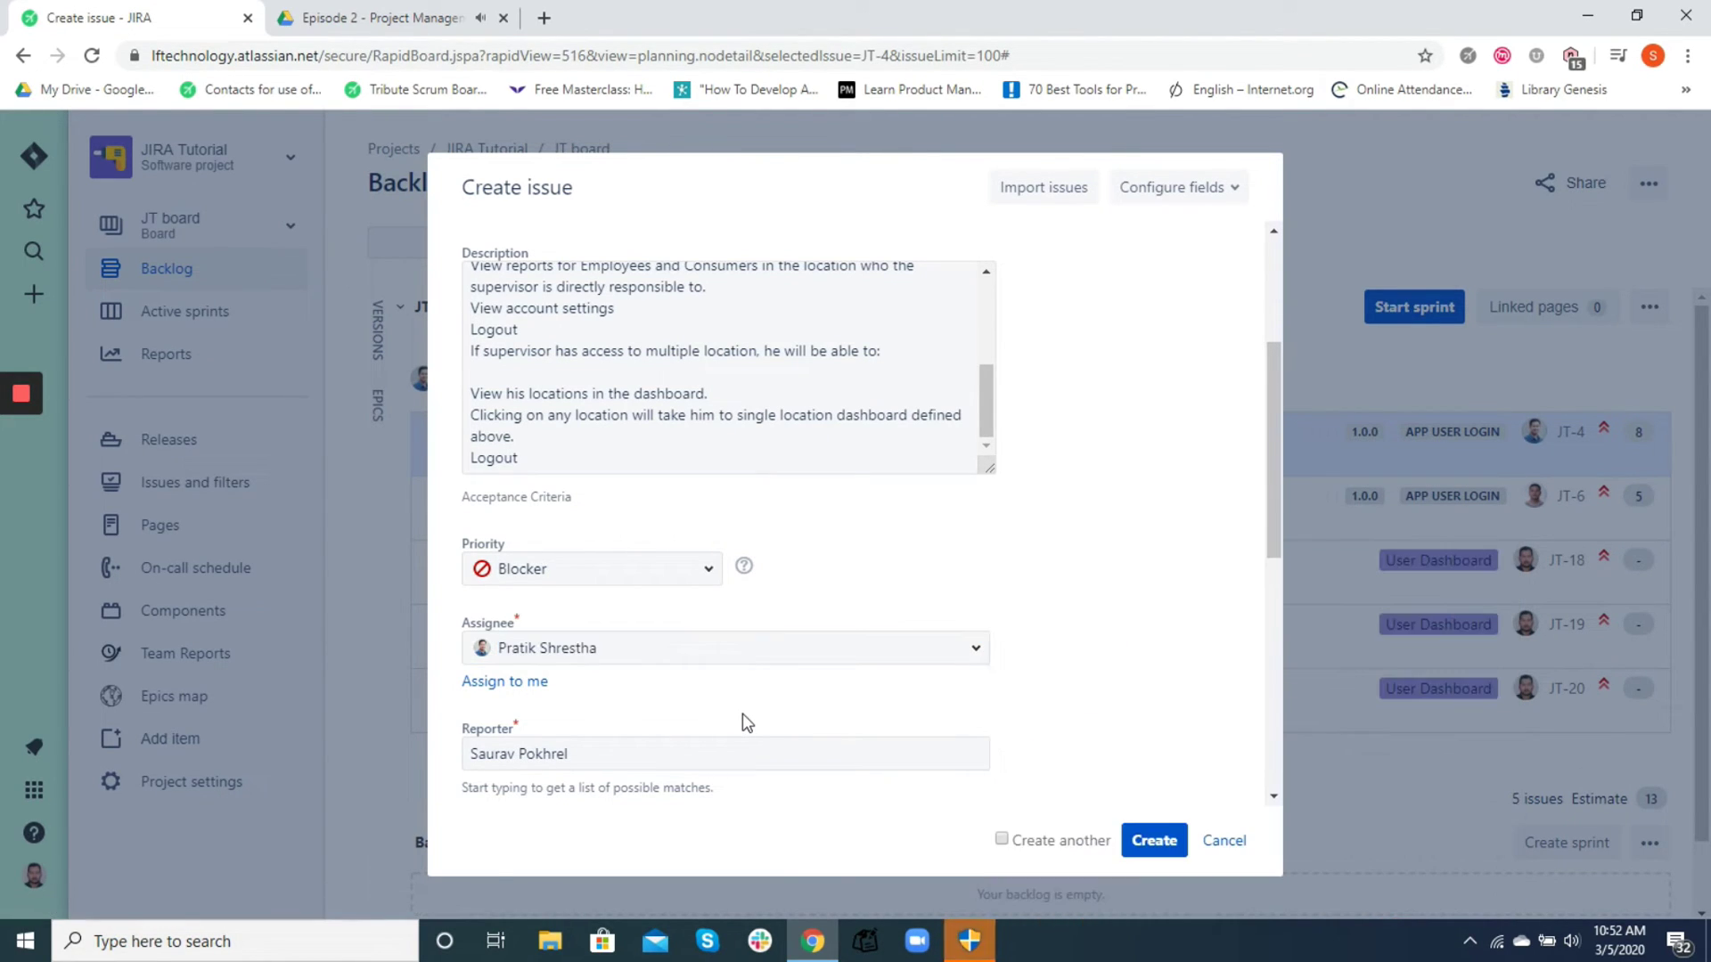
- Replace the default reporter with the user found by typing the new reporter's name
left_click_drag(1275, 494, 1276, 570)
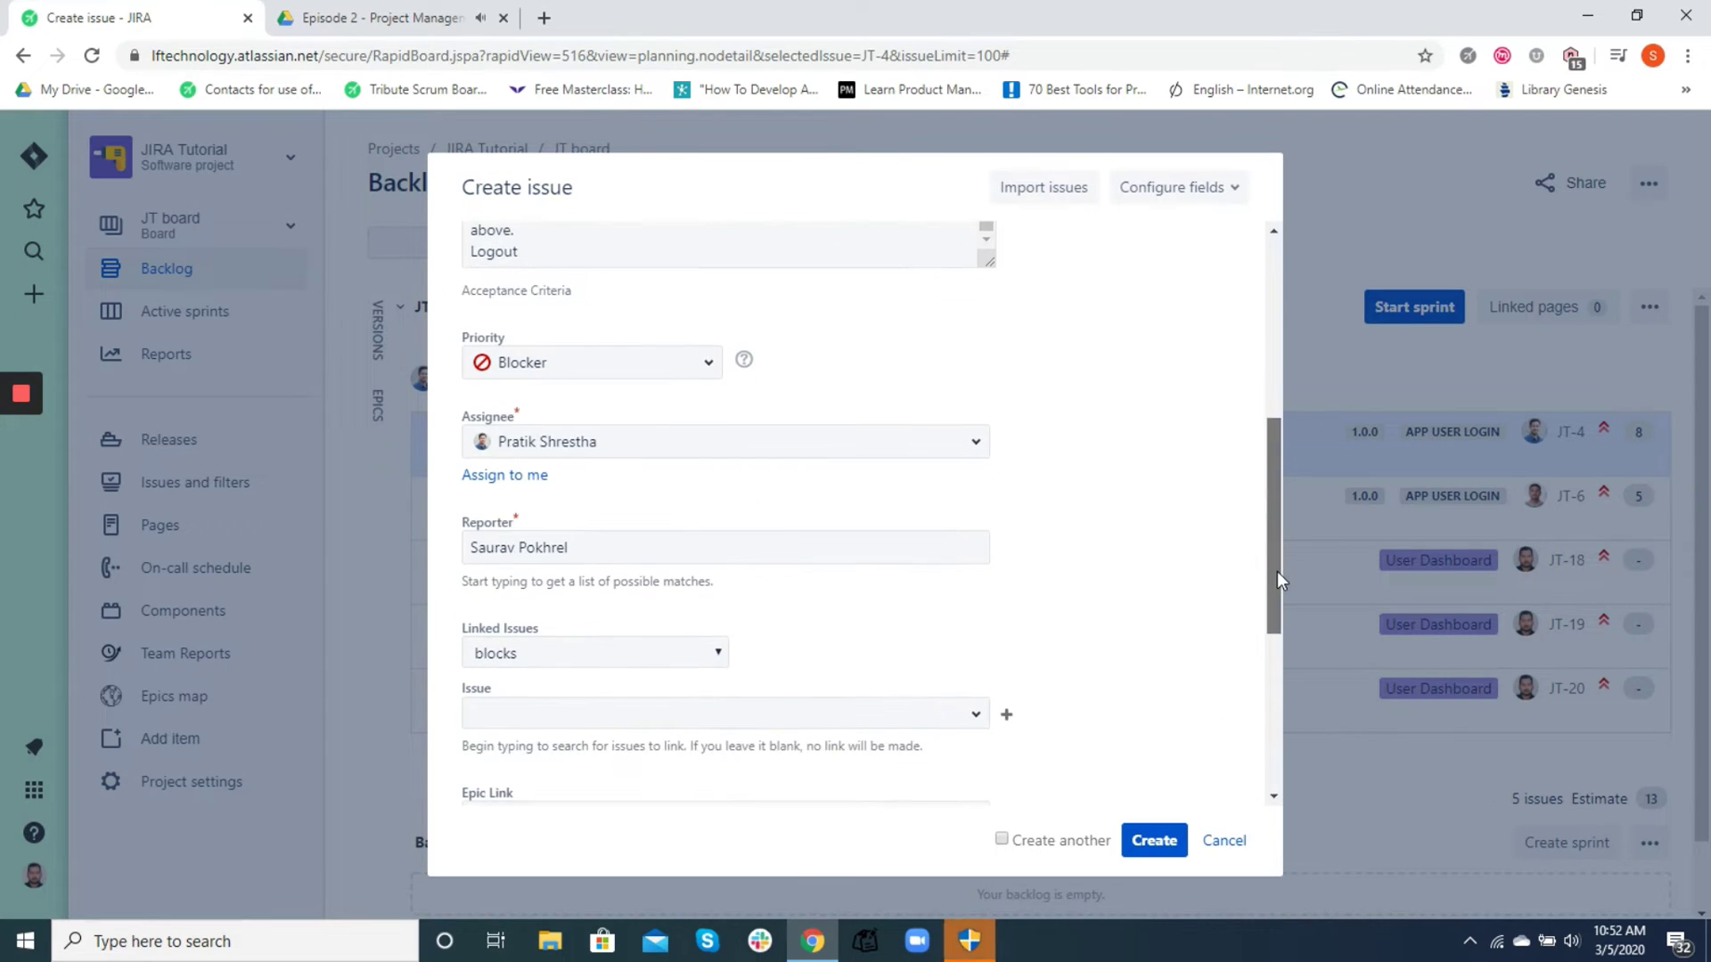
left_click(593, 549)
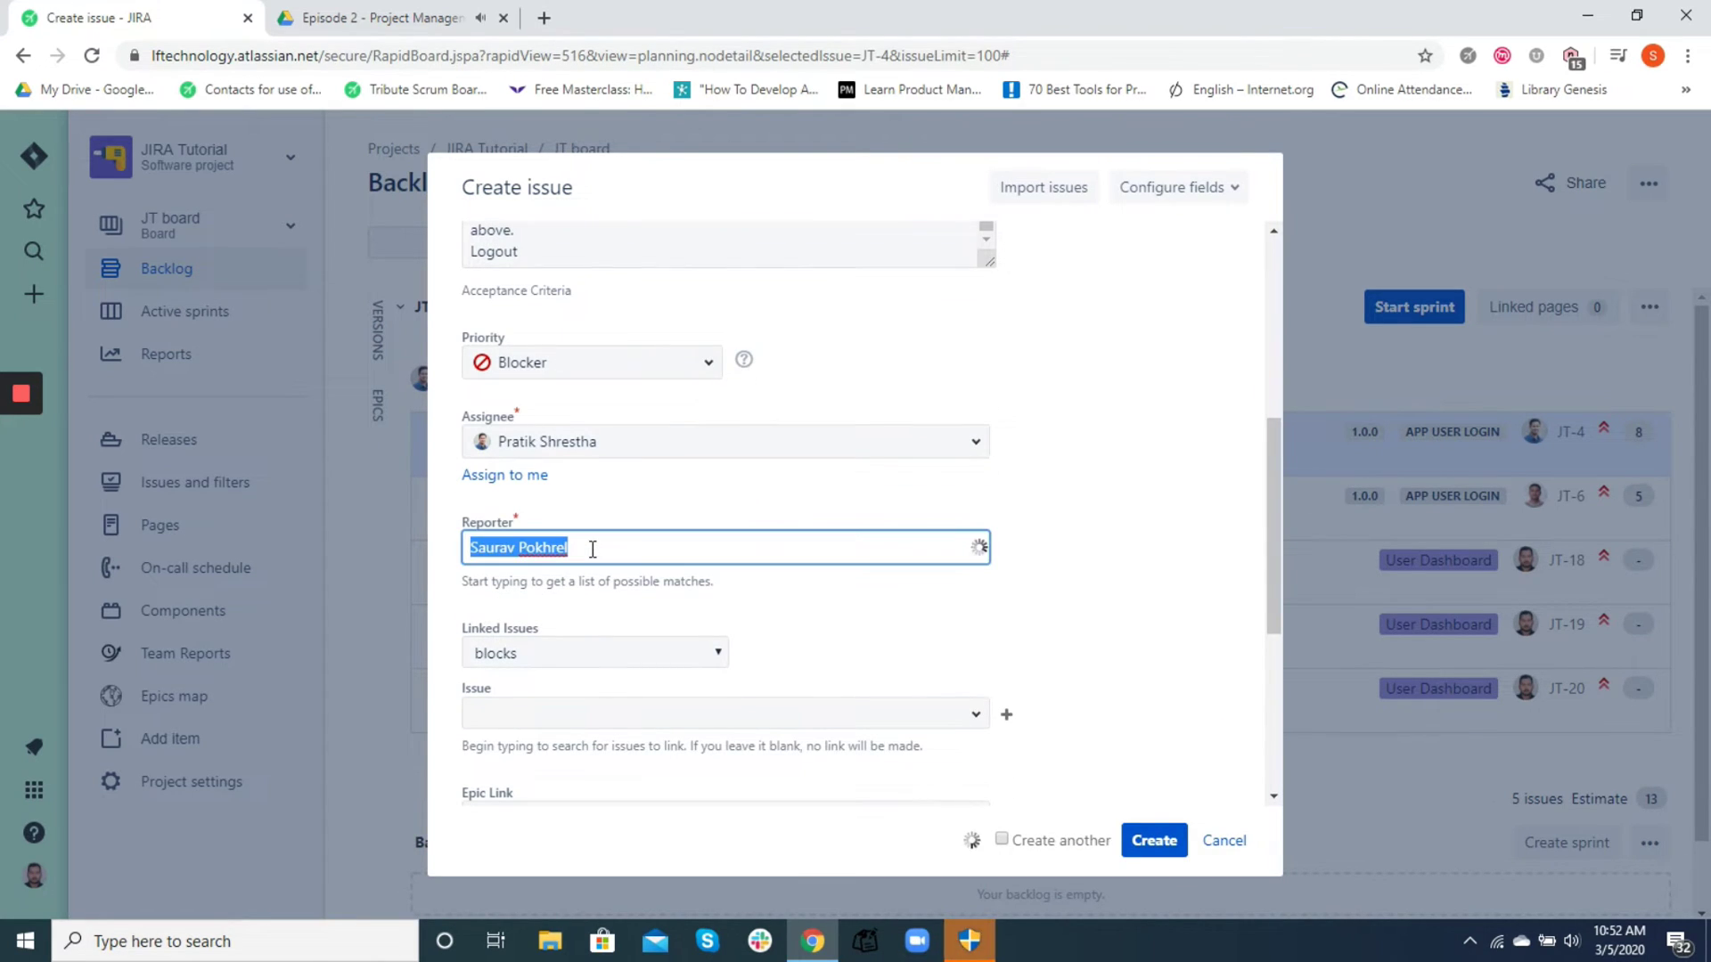
type("Sudeep")
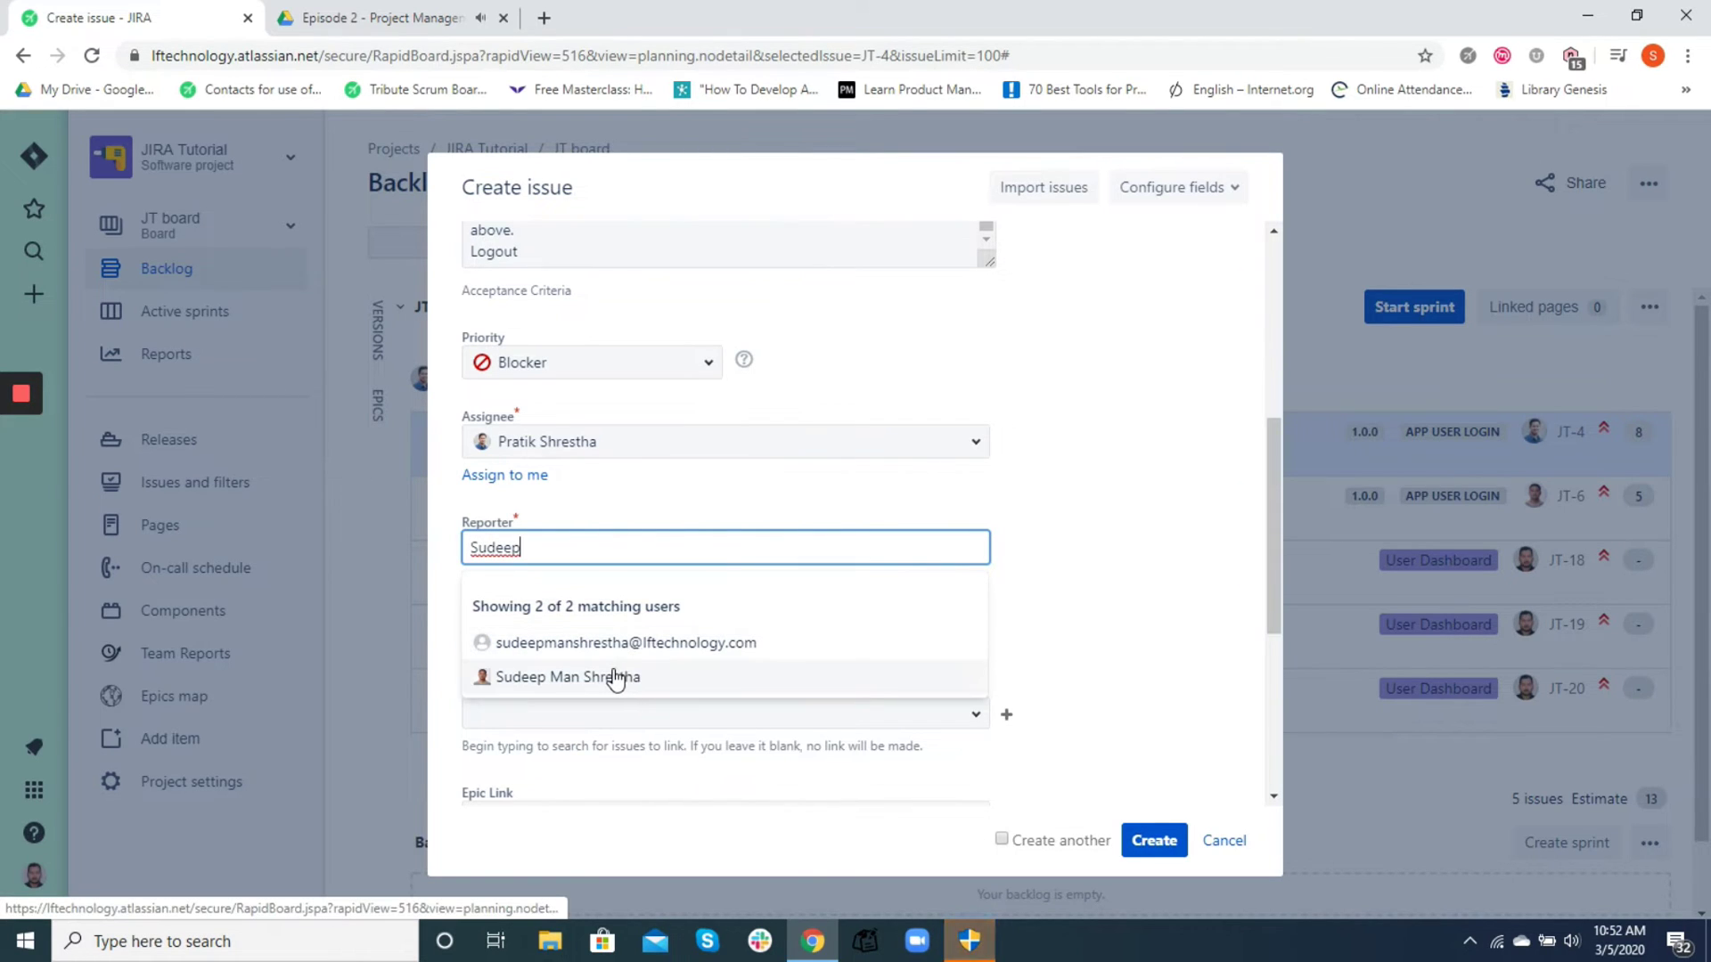
left_click(615, 677)
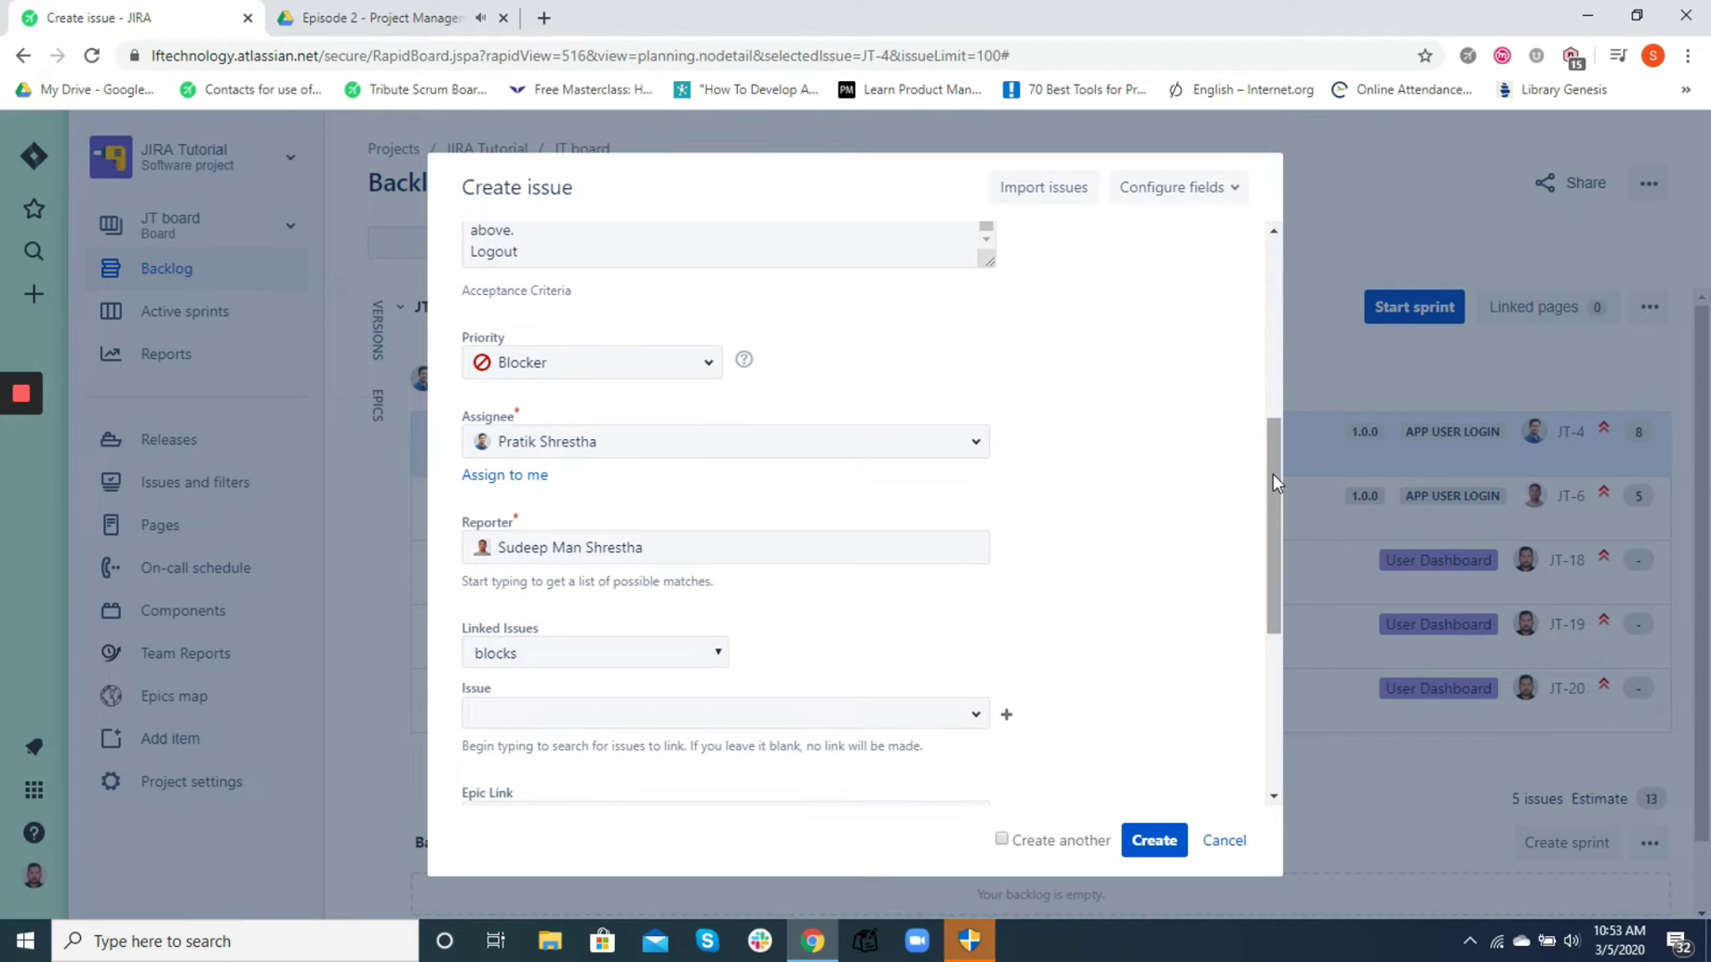
left_click_drag(1273, 474, 1280, 522)
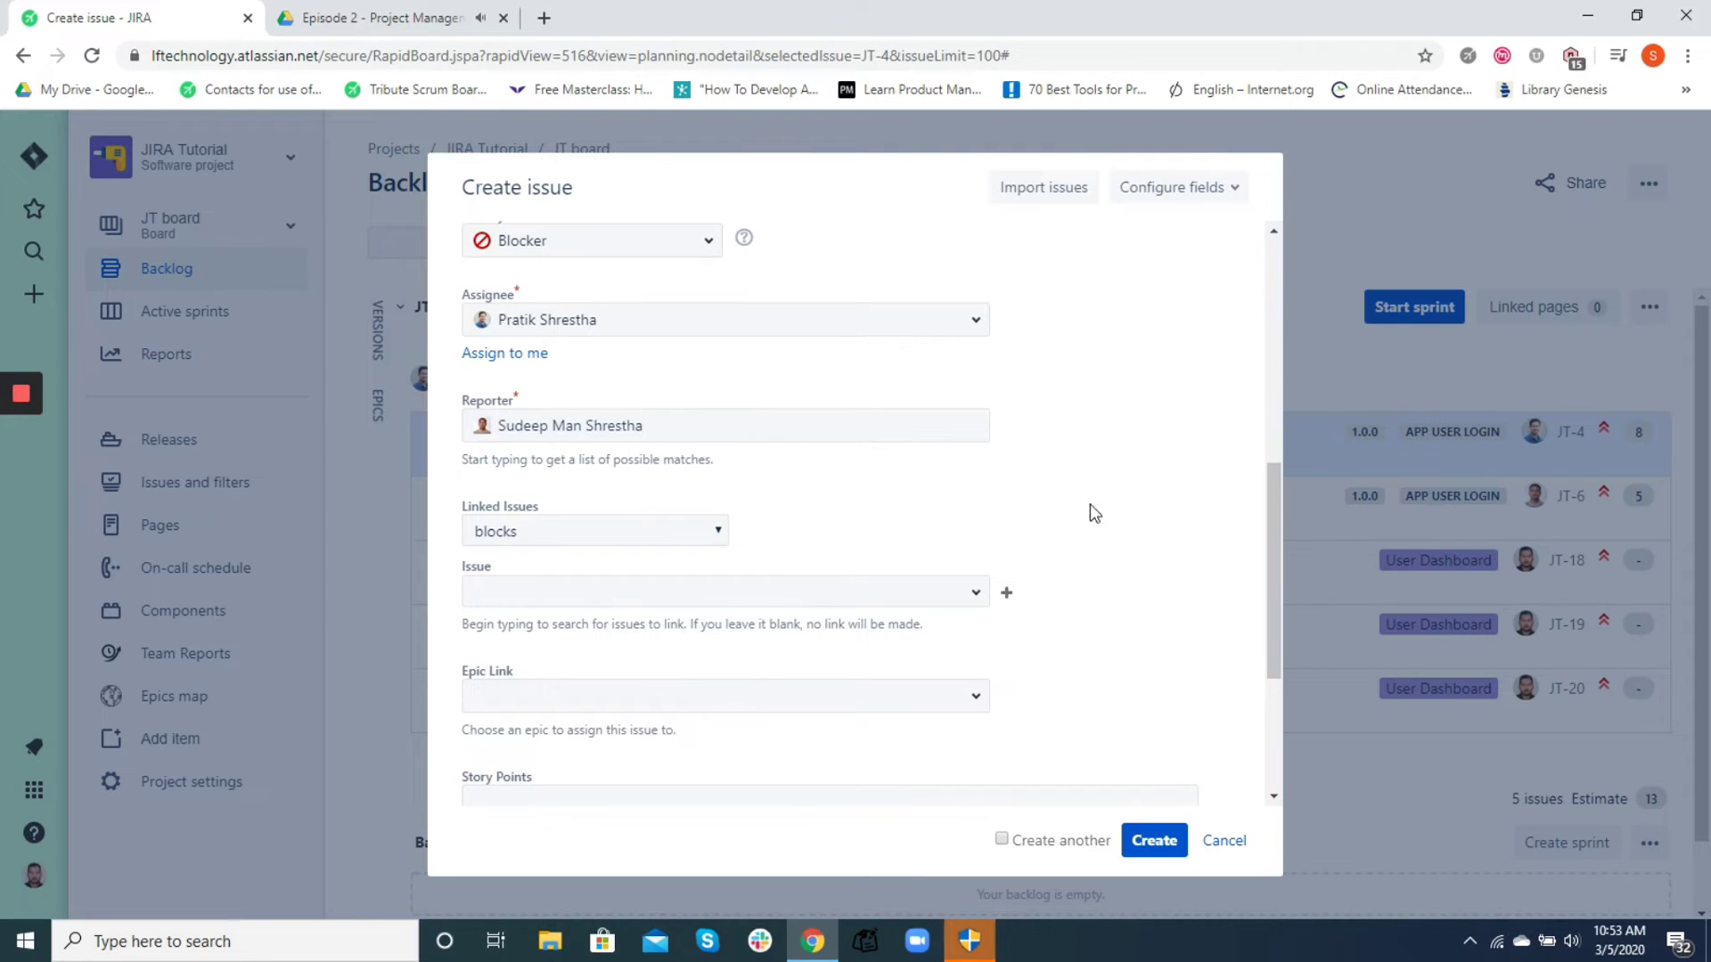
- Add the API, UI and Database components, then remove UI and Database, keeping only API
left_click_drag(1276, 562, 1282, 650)
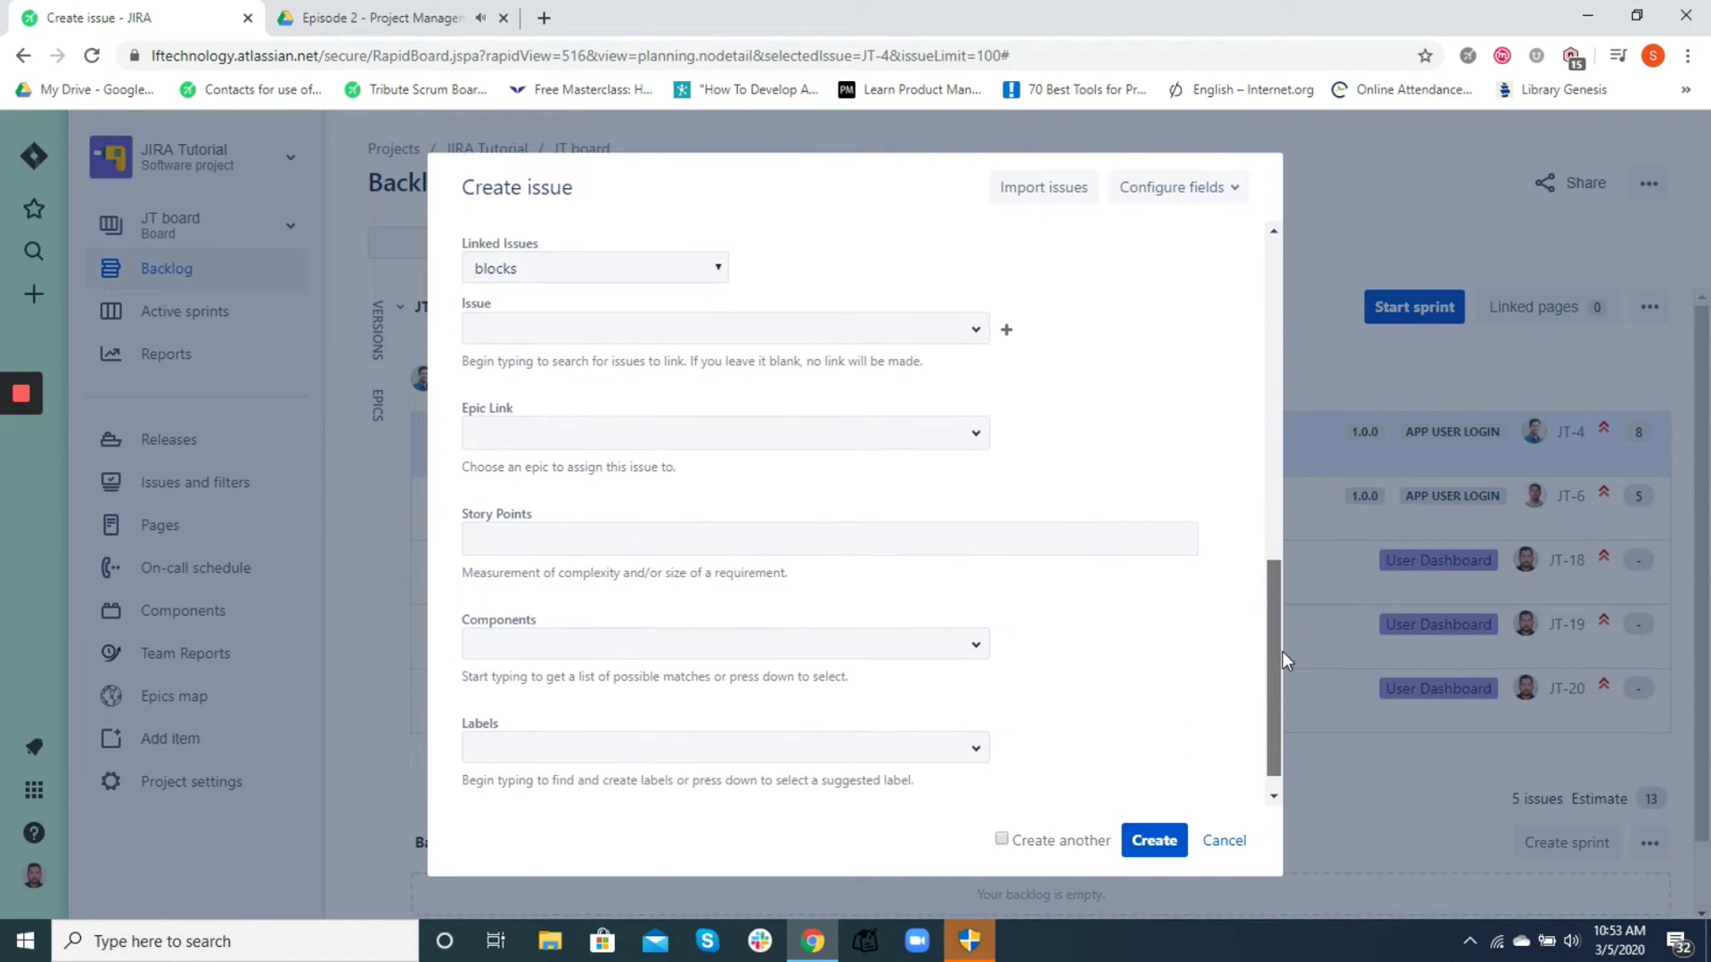
left_click(630, 633)
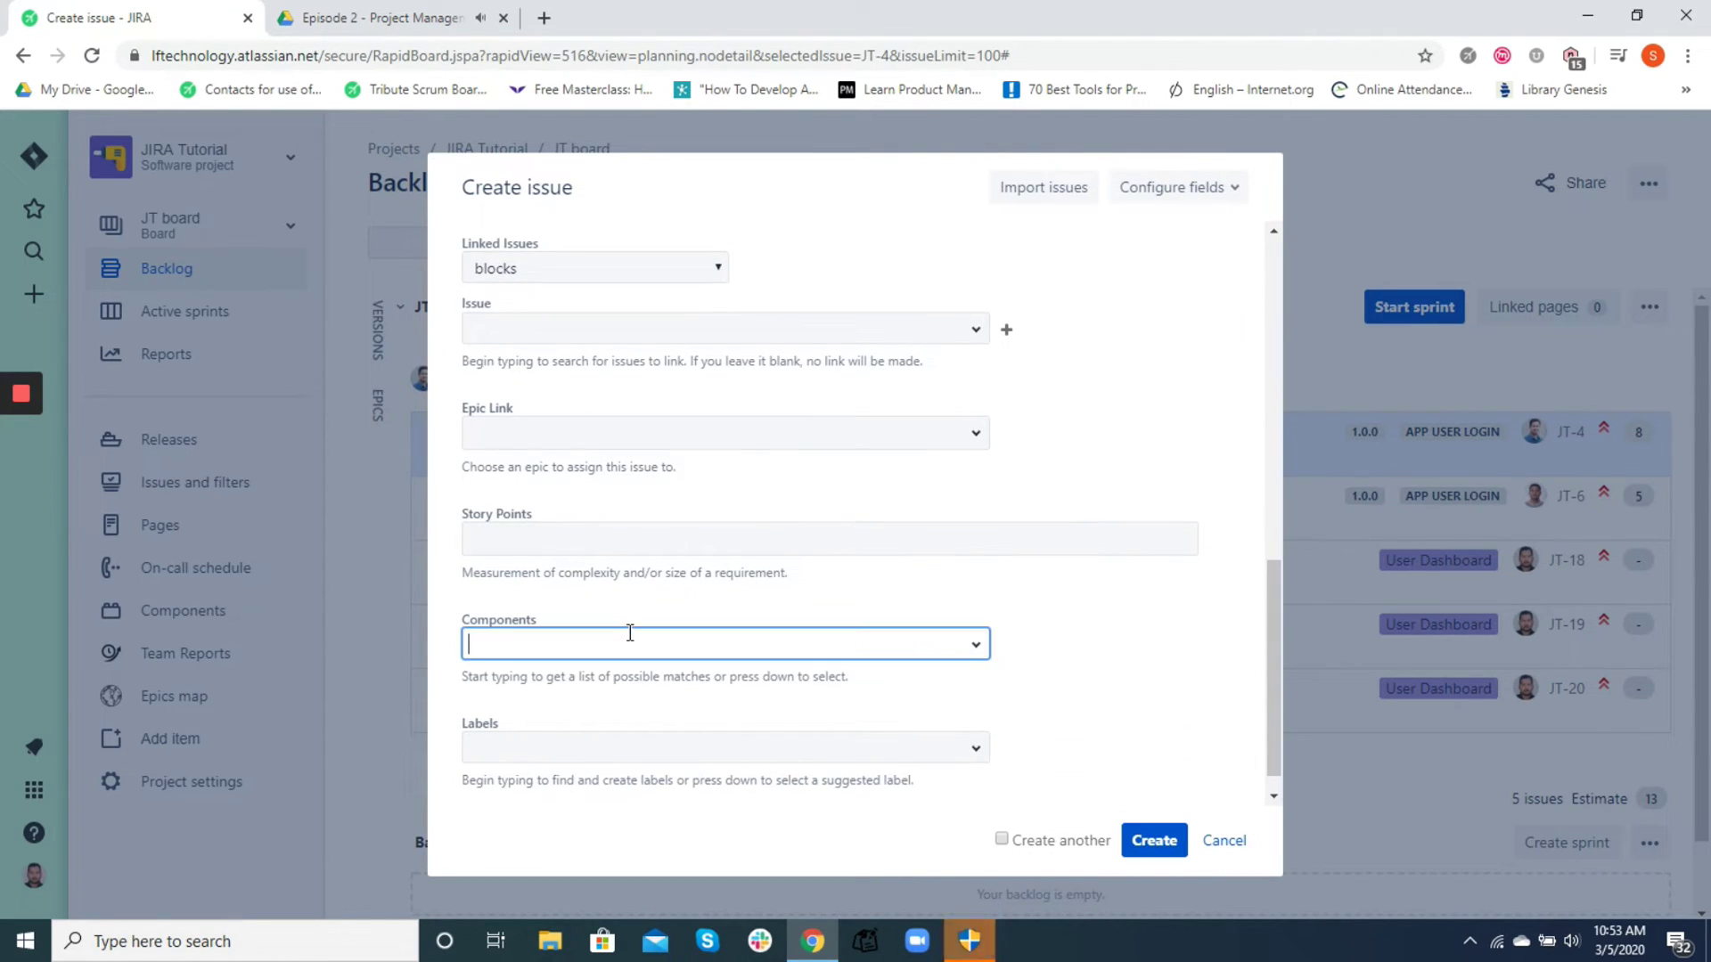
left_click(976, 649)
left_click(788, 690)
type("UI")
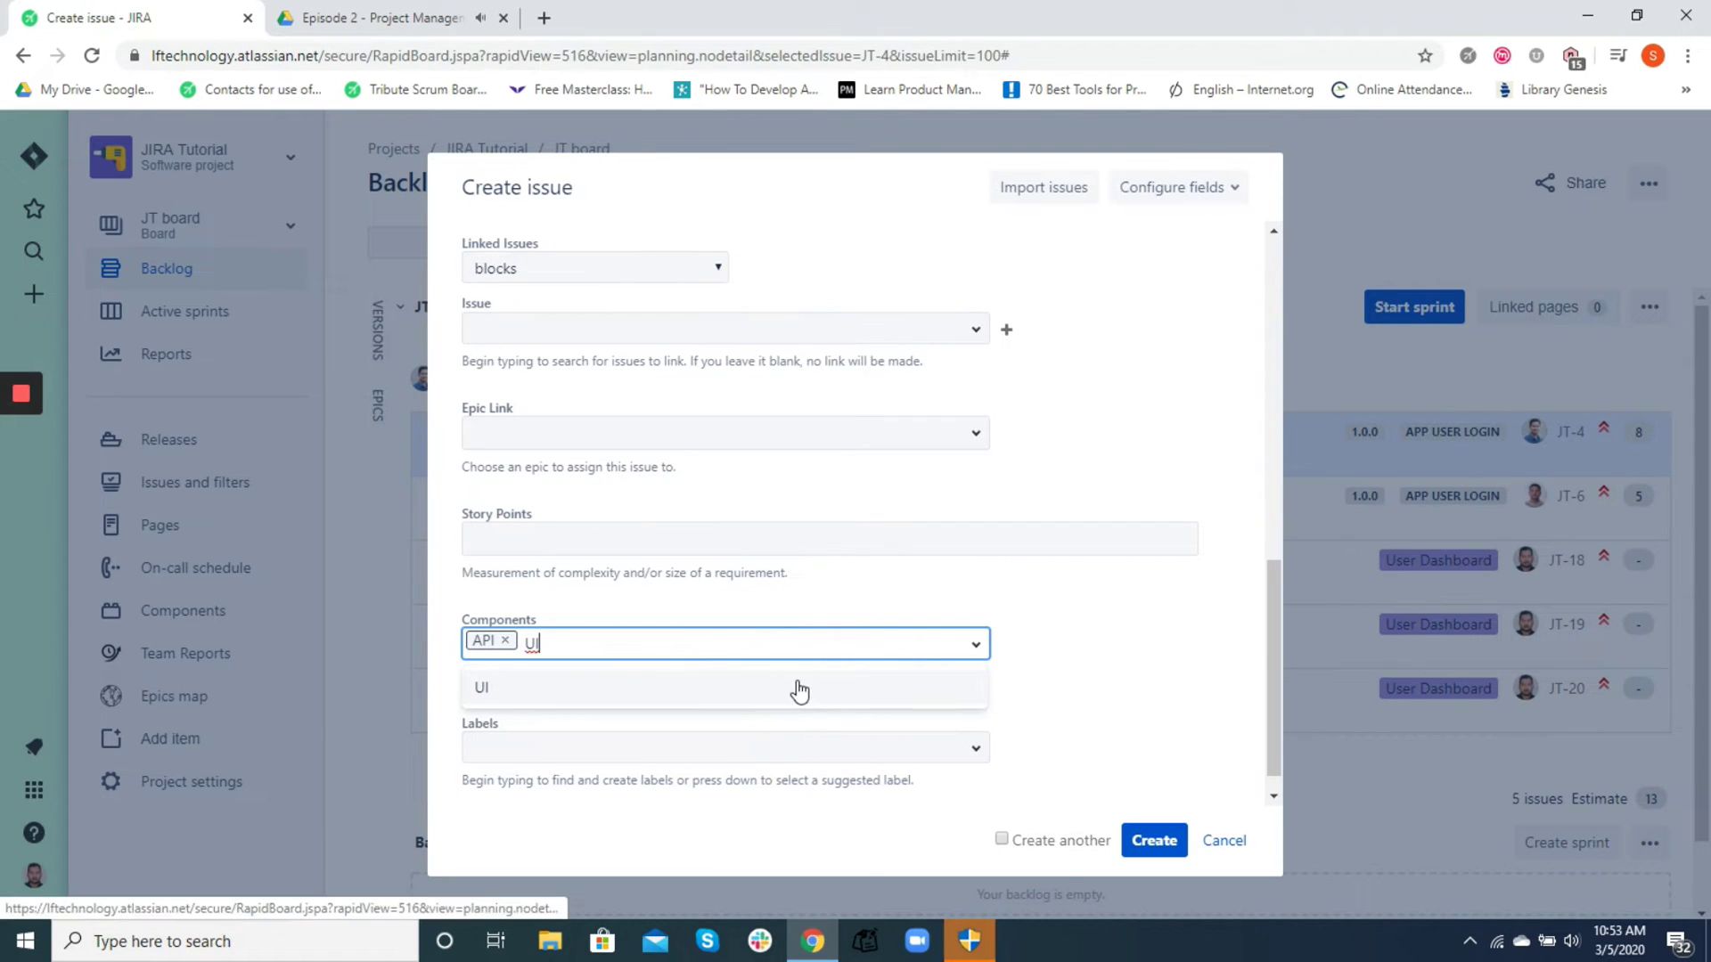
left_click(796, 688)
type("Data")
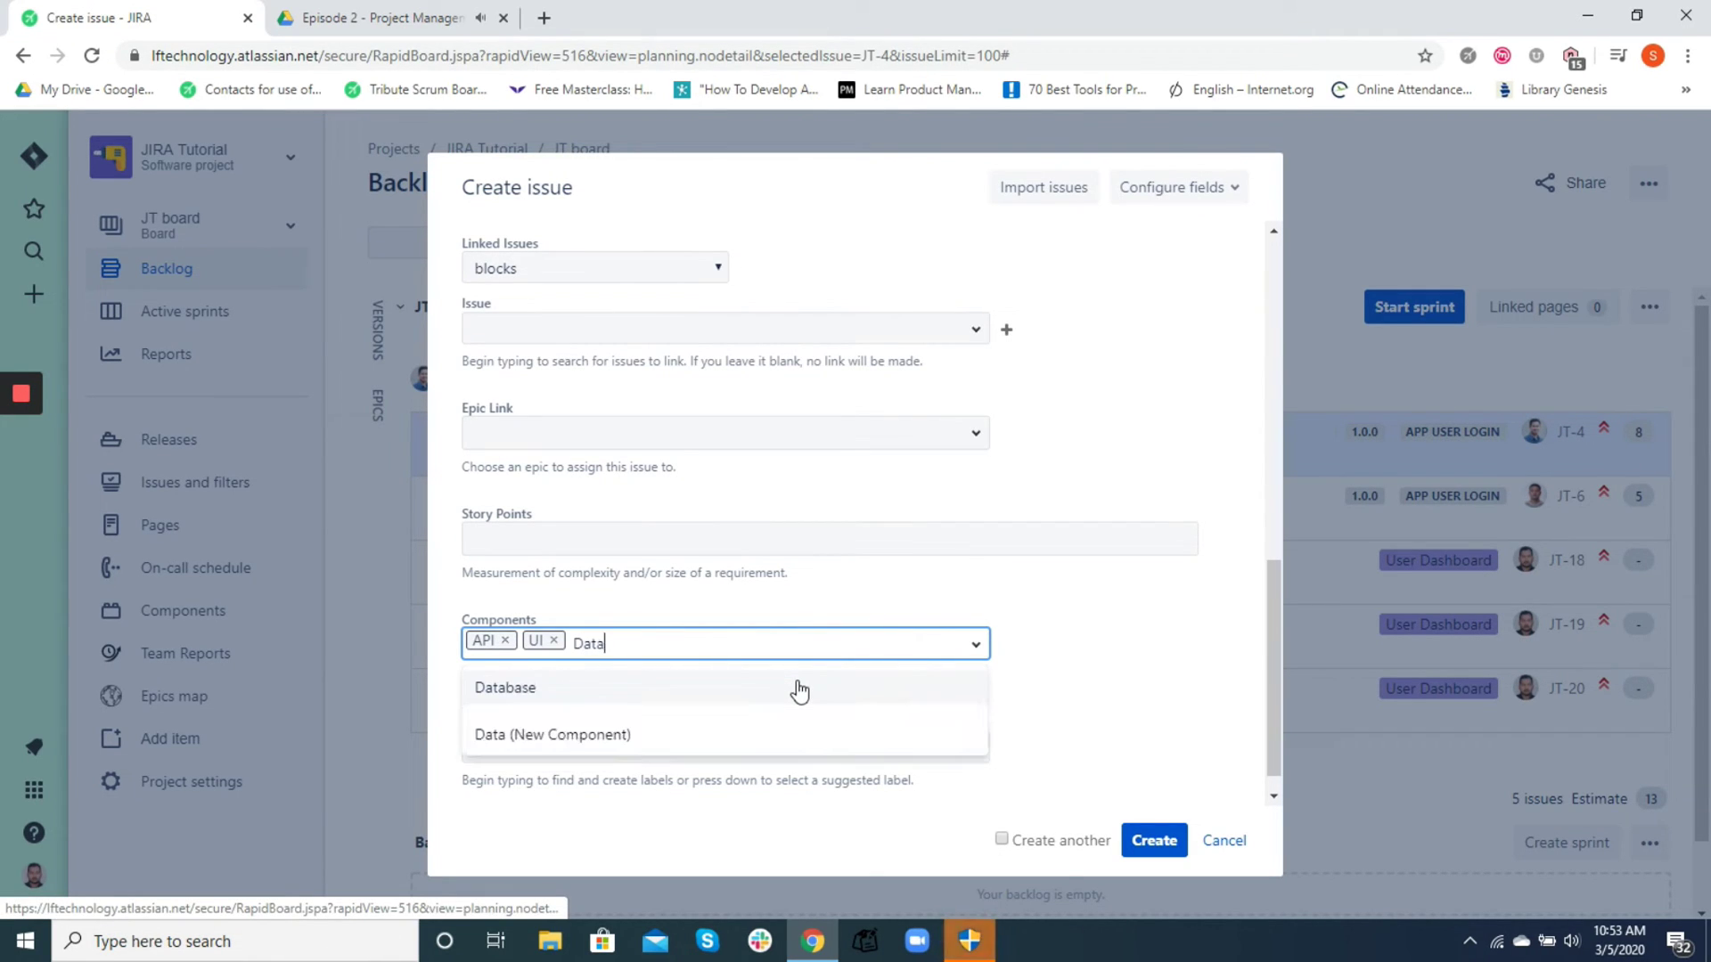
type("base")
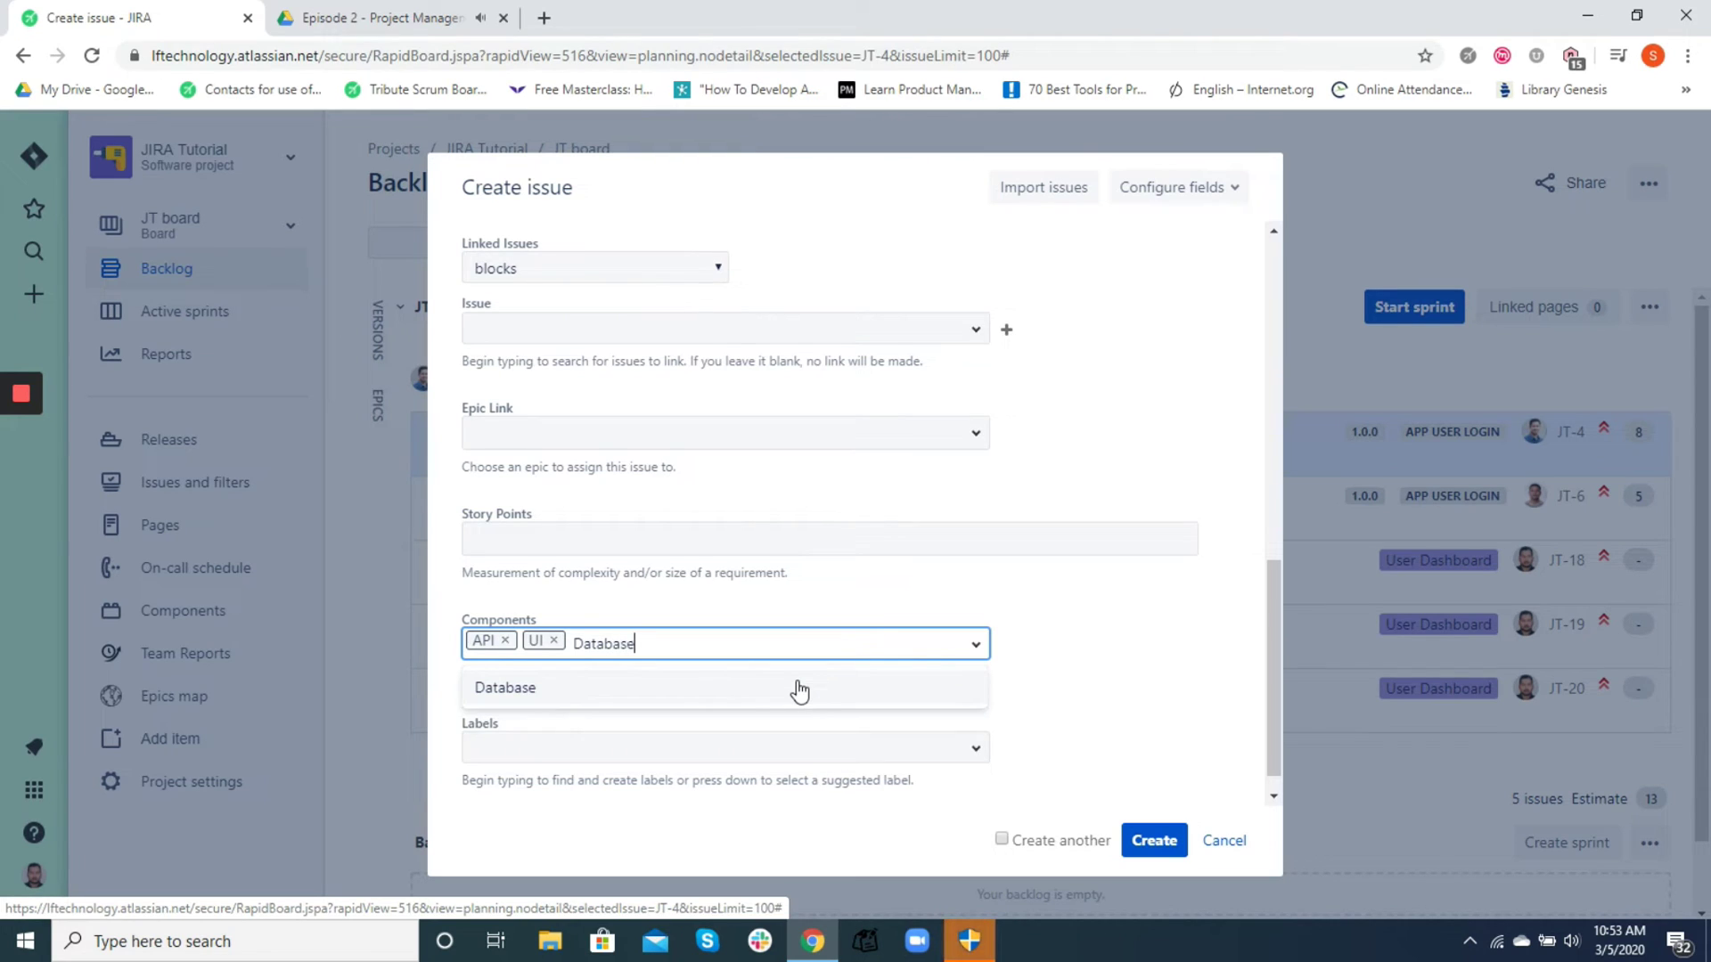
left_click(754, 693)
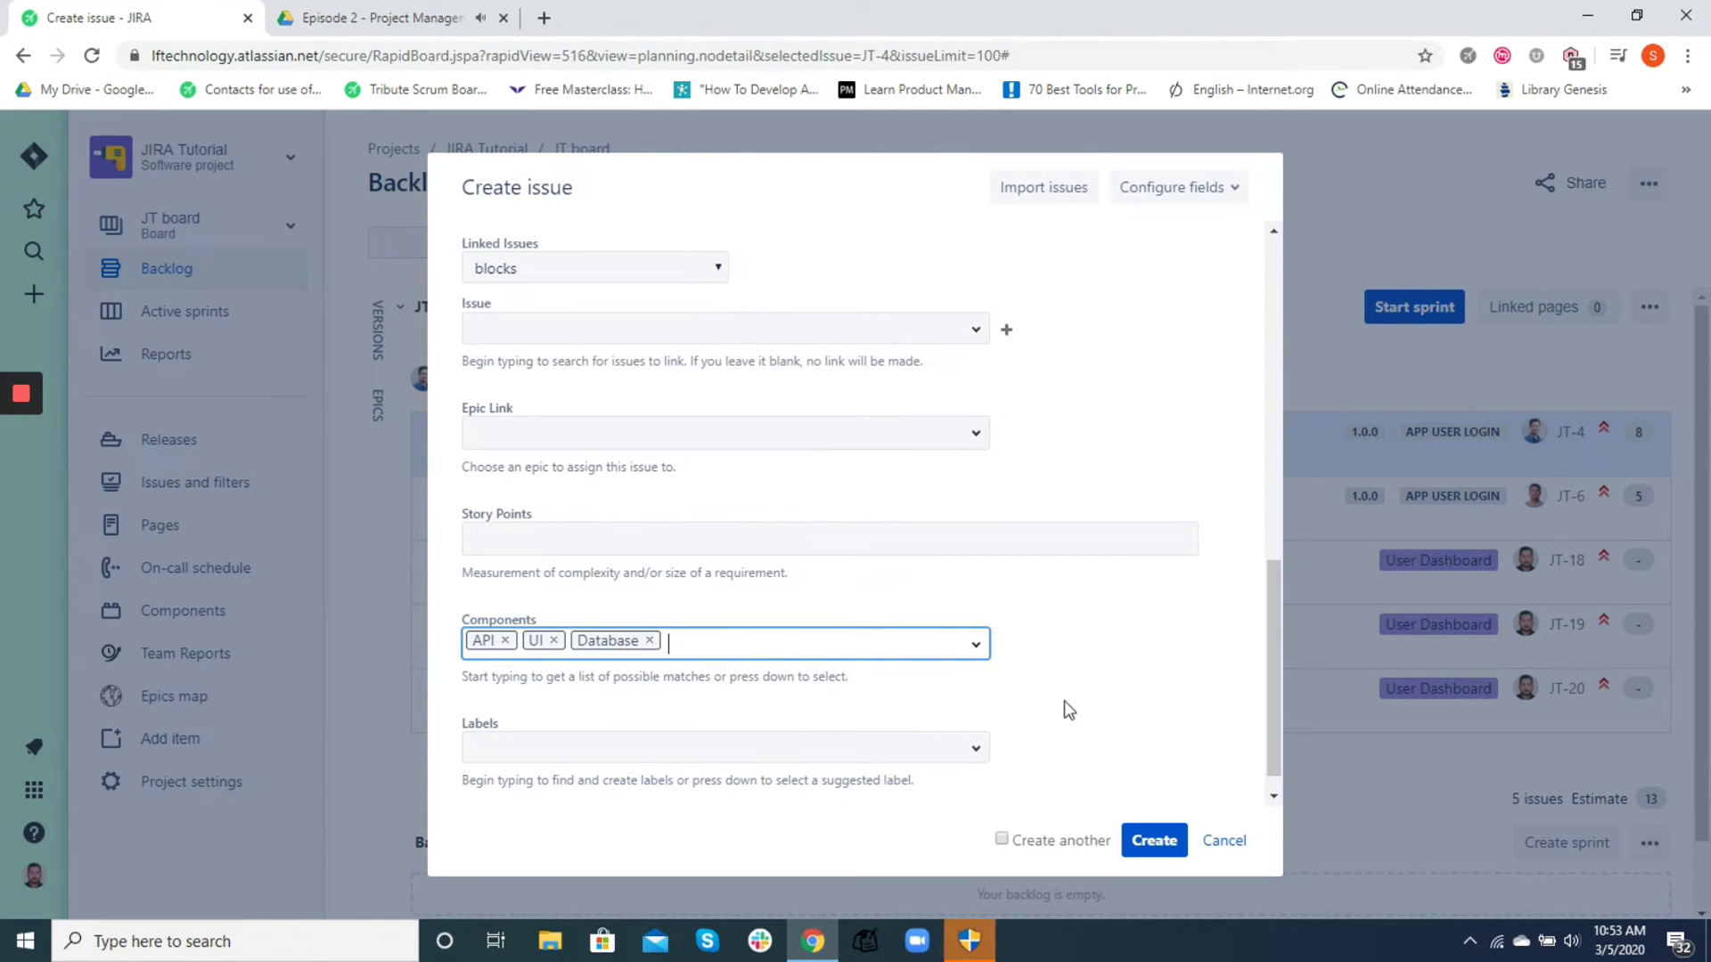
left_click(553, 639)
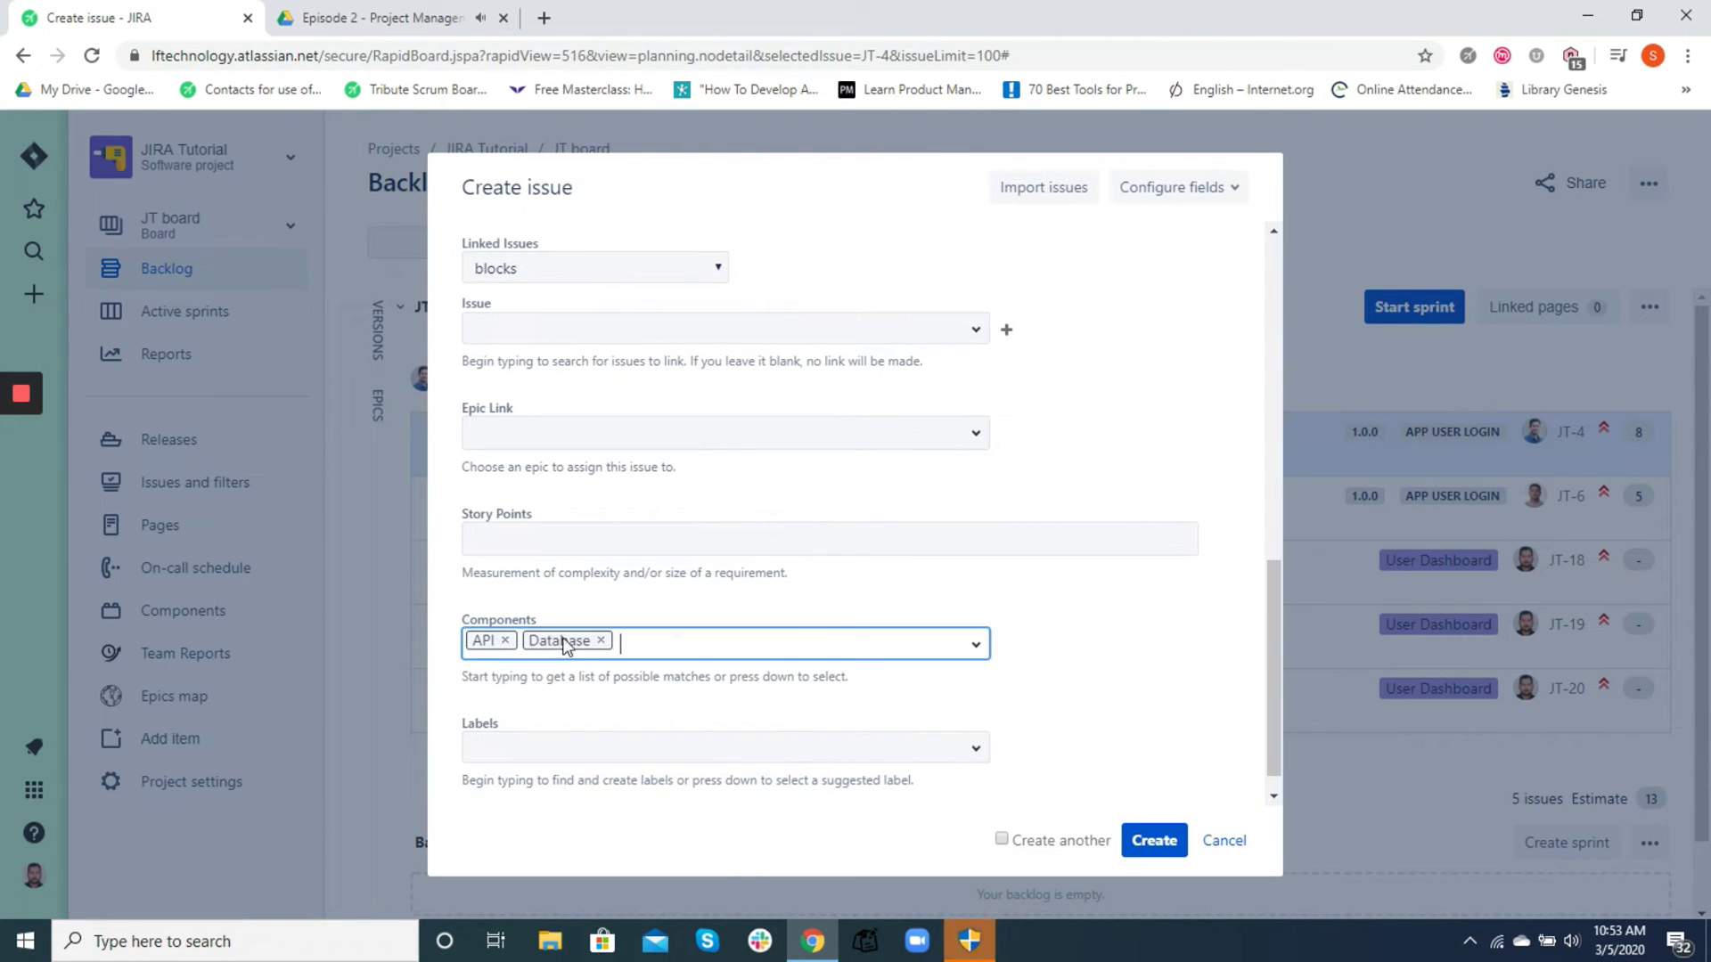
left_click(600, 641)
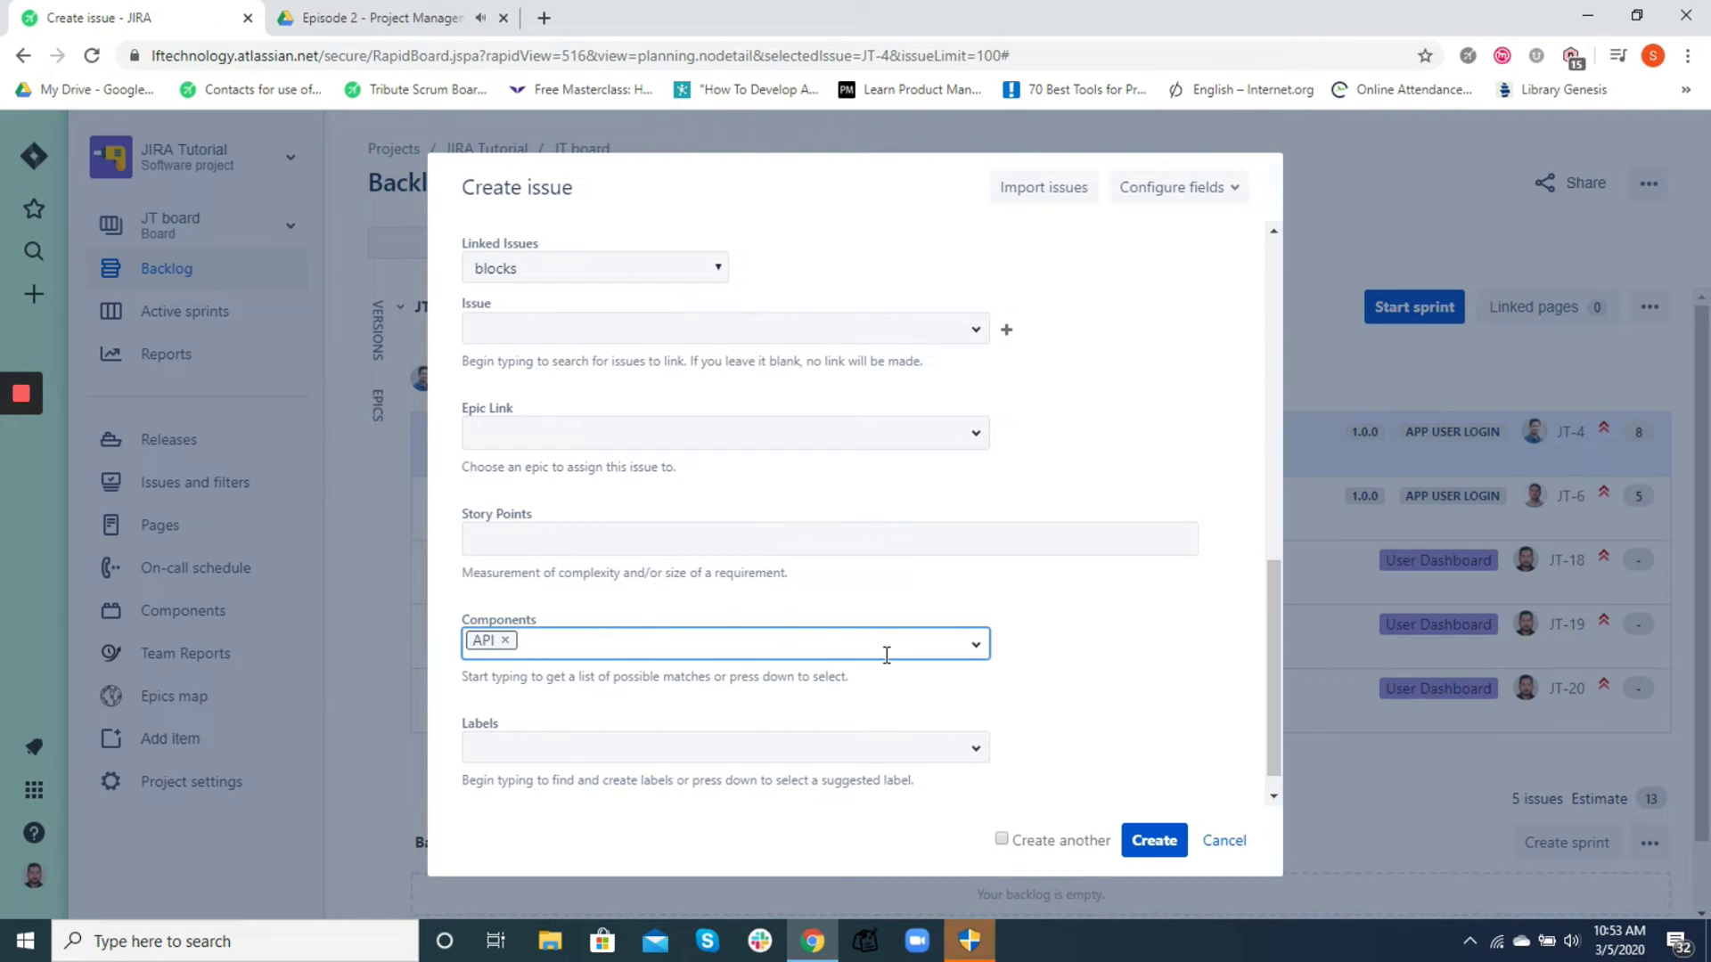
left_click(1100, 672)
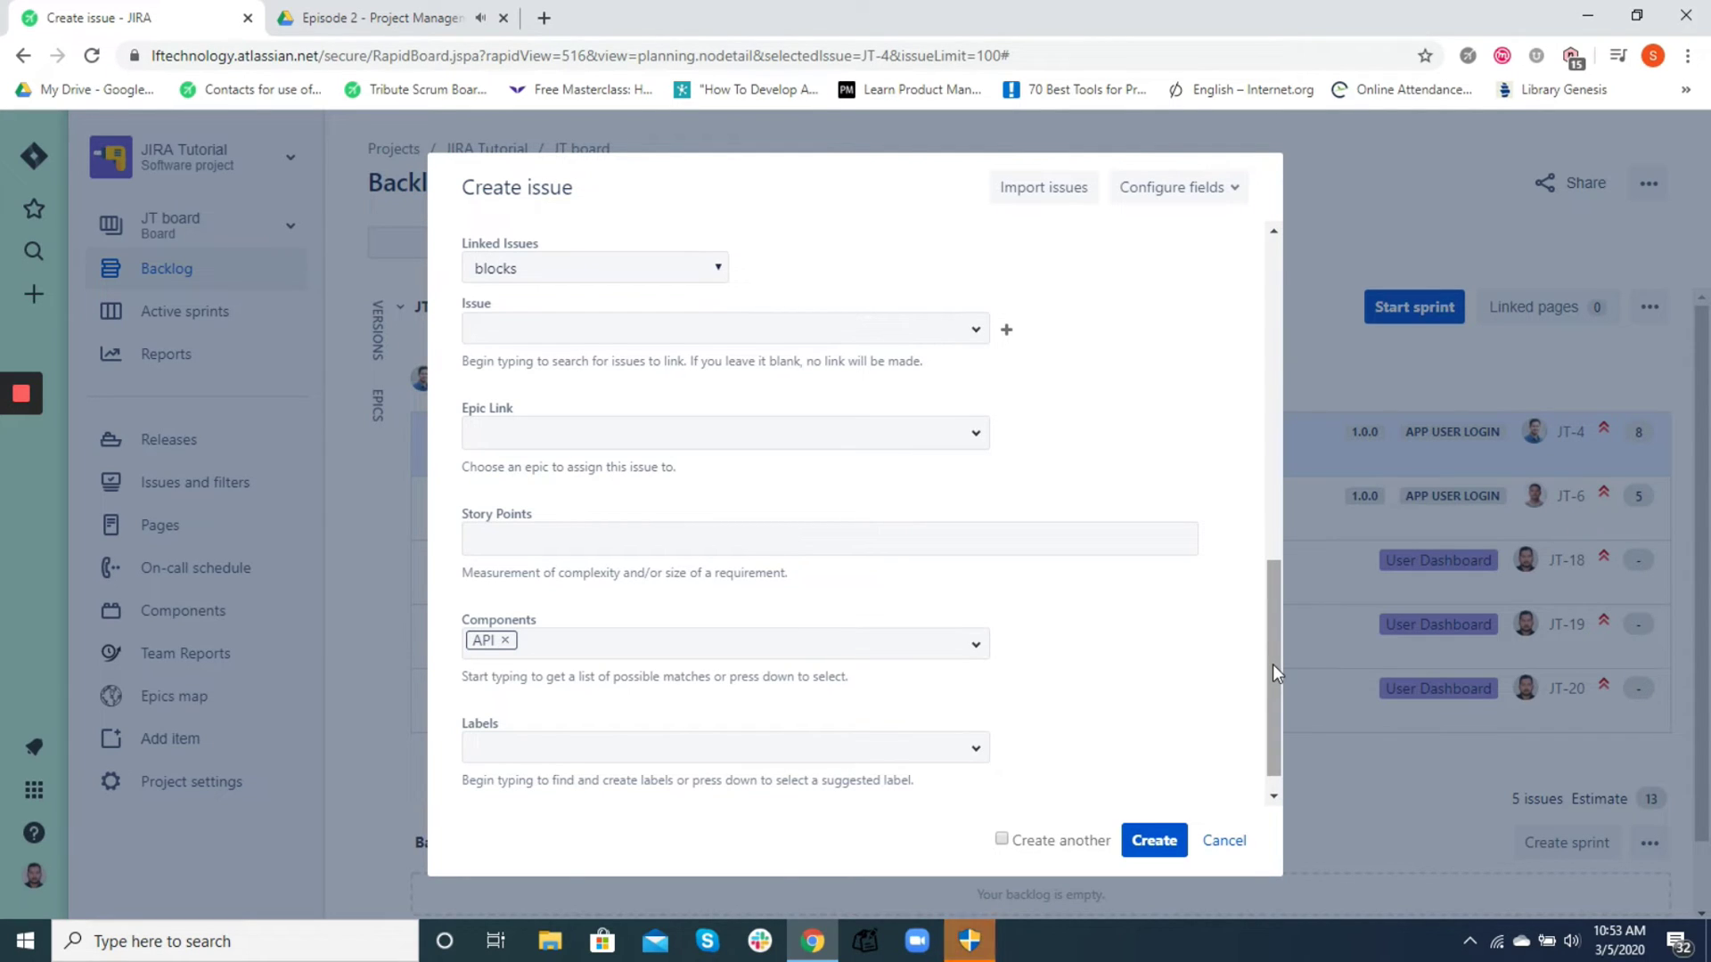
- Add the labels Change_Request and Enhancement, and create the new label Enhancement_UI
left_click_drag(1273, 666, 1278, 704)
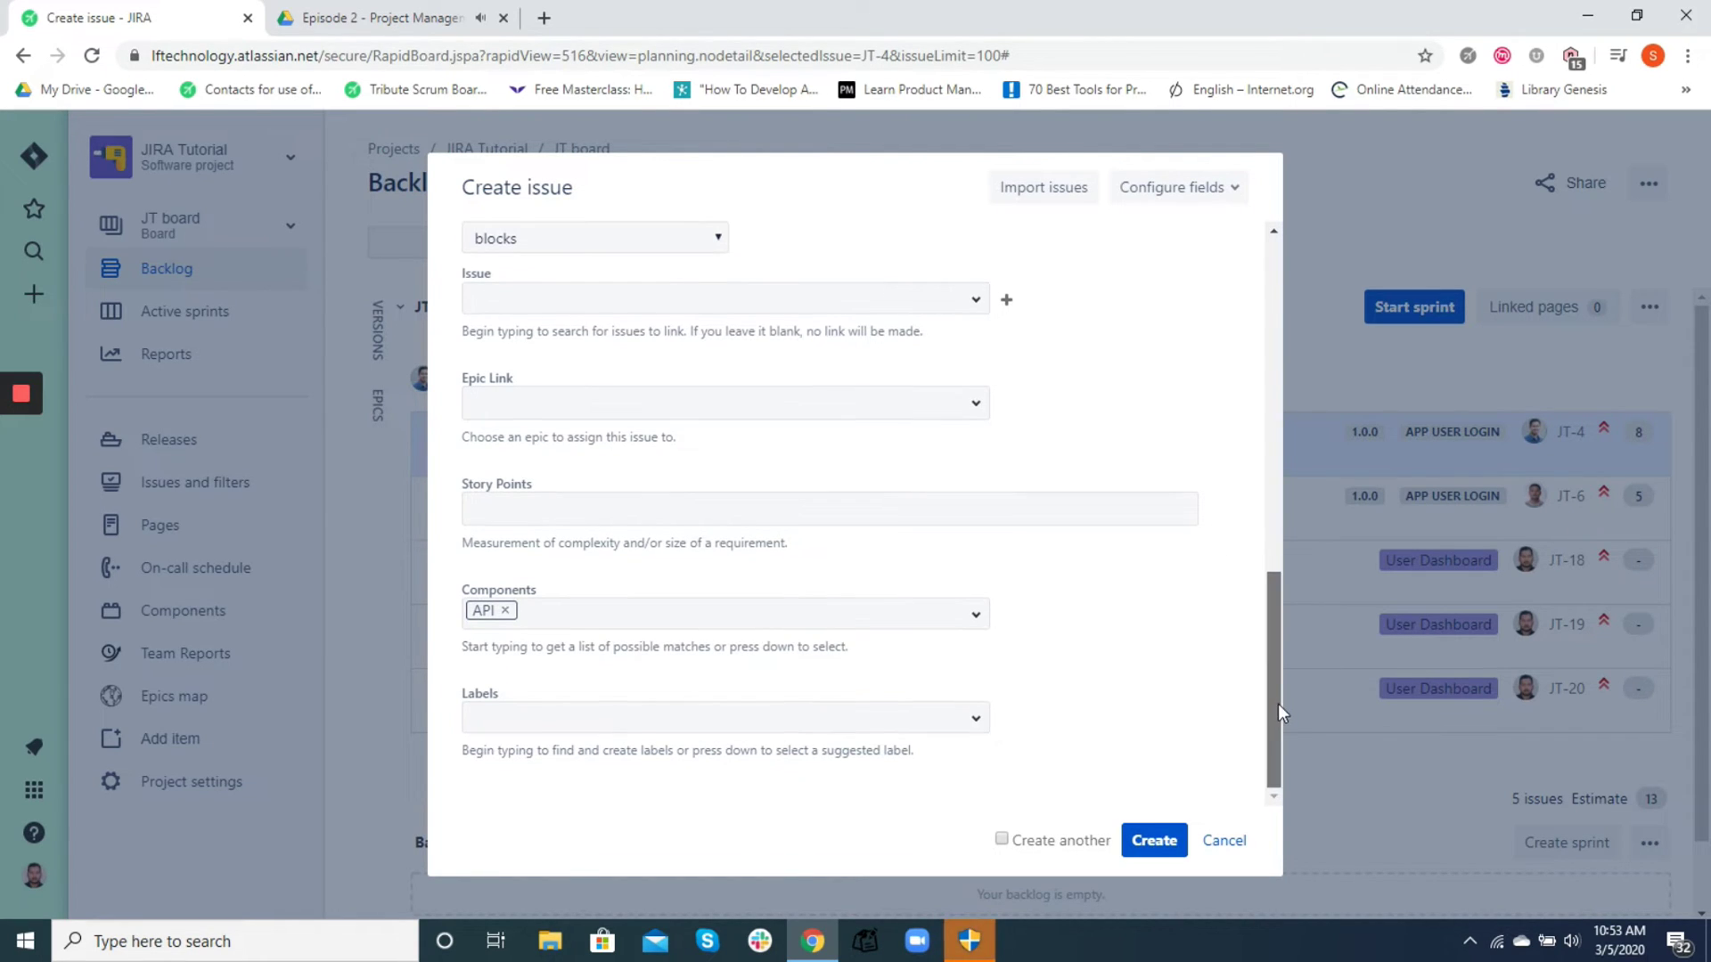
left_click(828, 724)
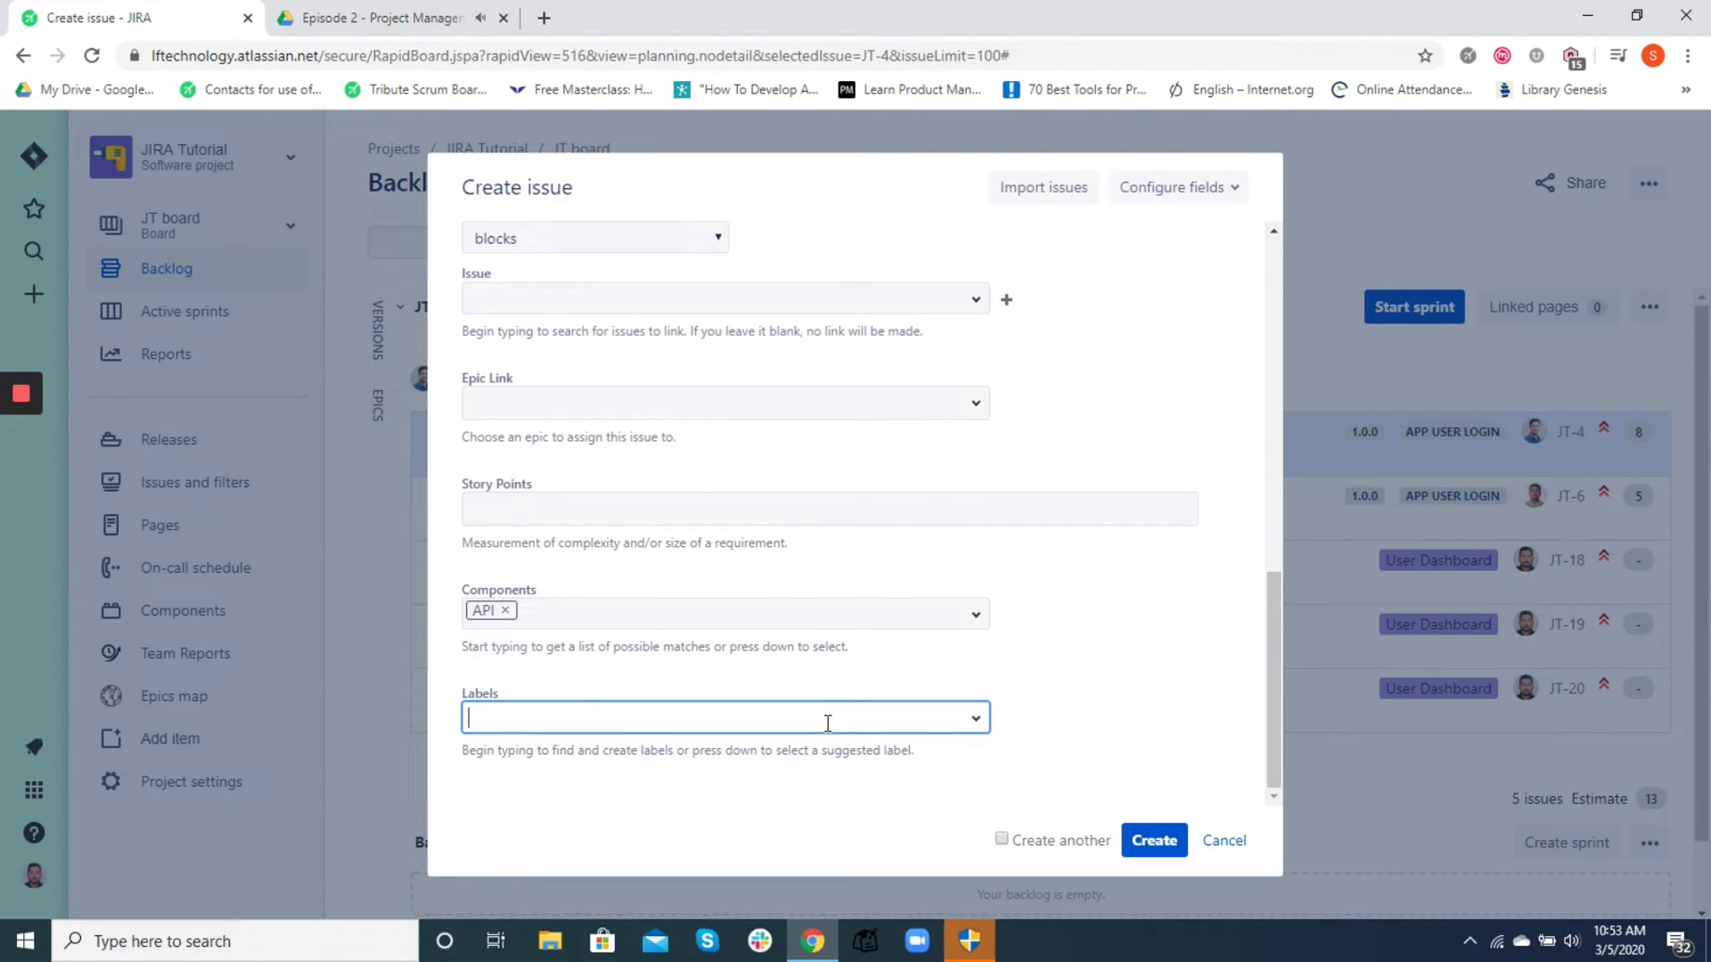
type("Change")
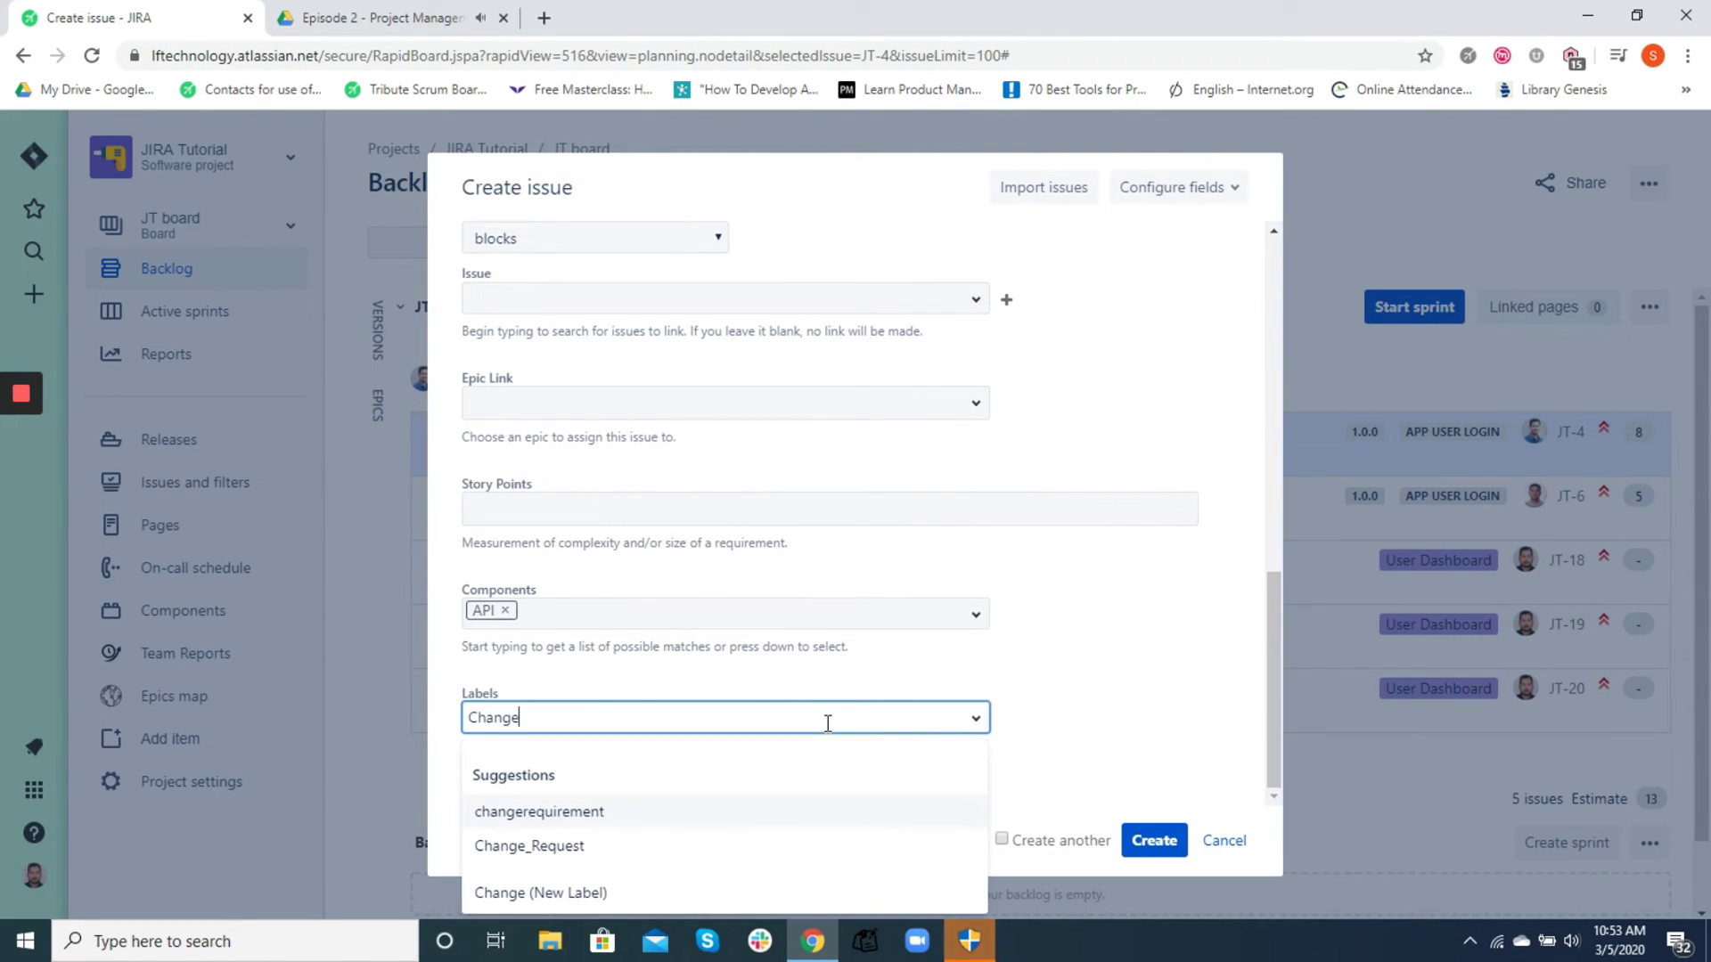
left_click(647, 847)
type("Enhance")
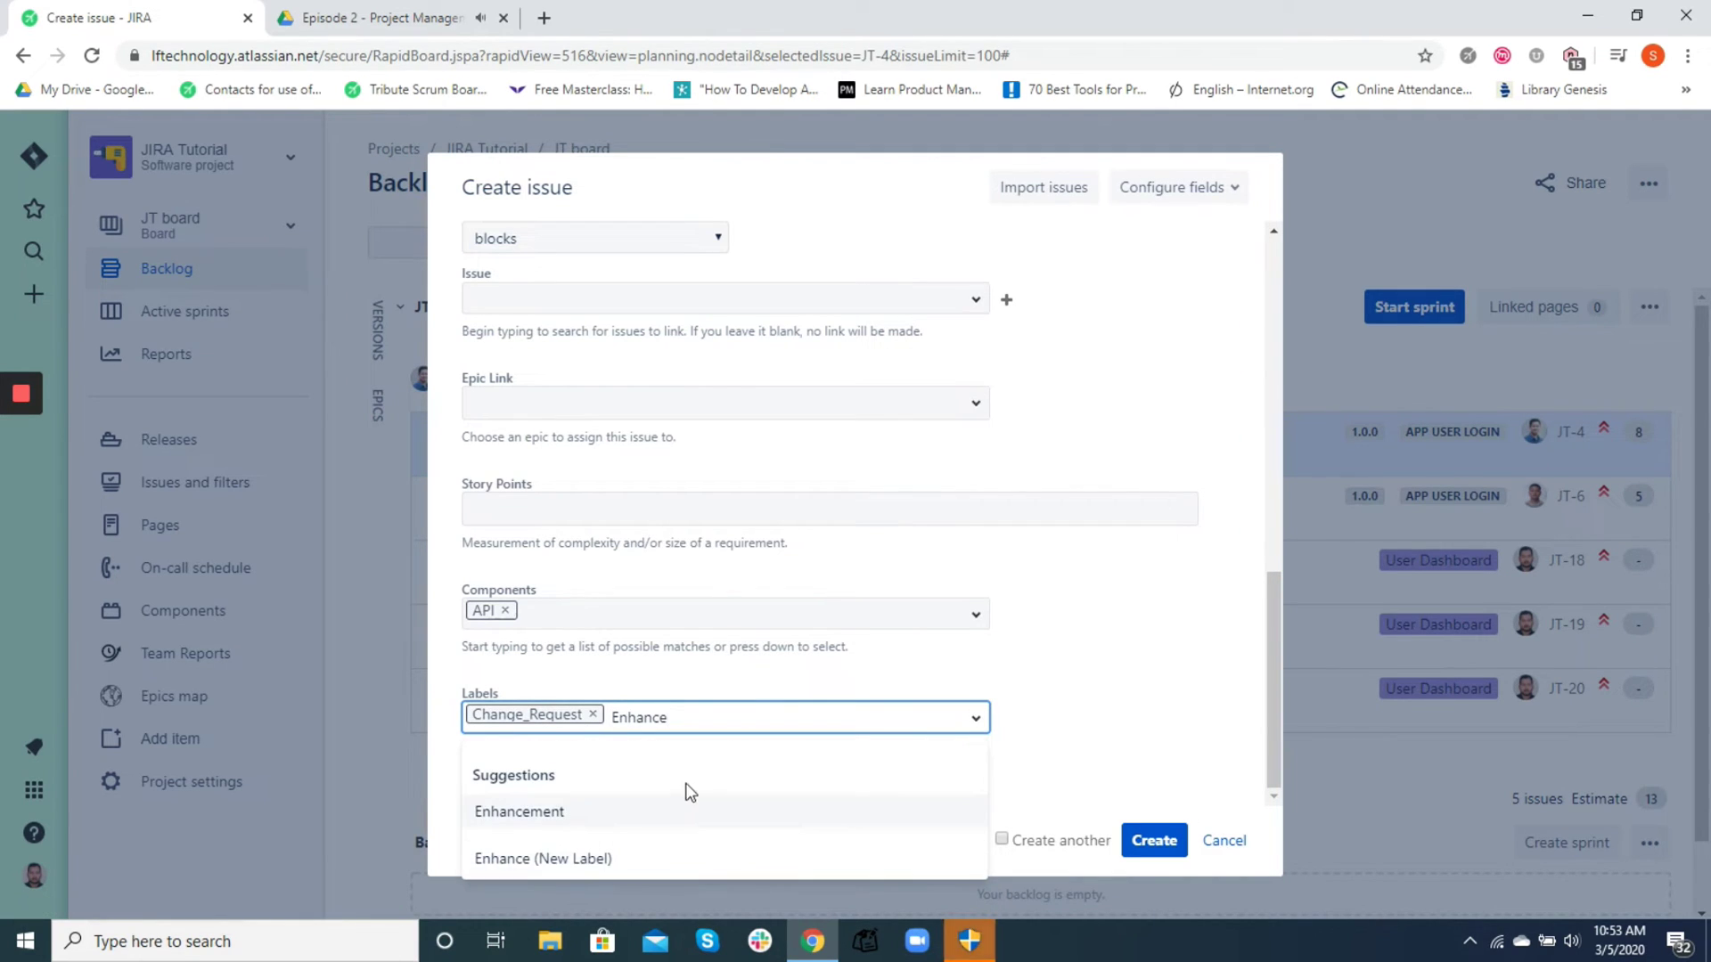
left_click(619, 810)
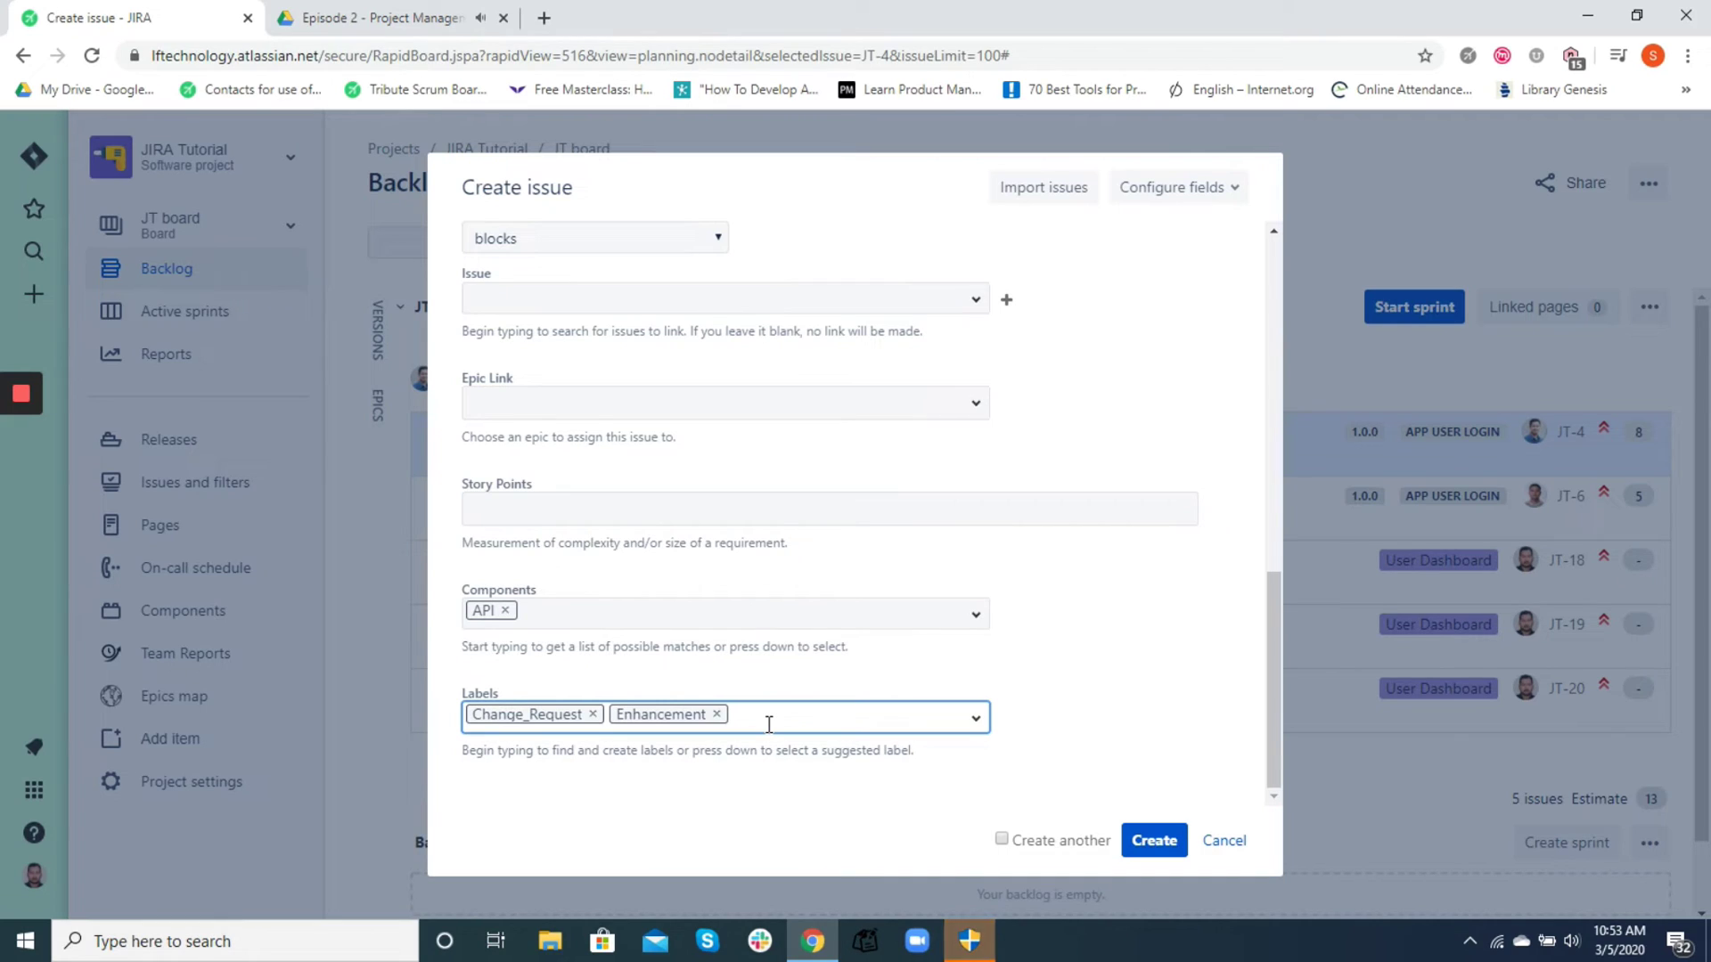
type("Enha")
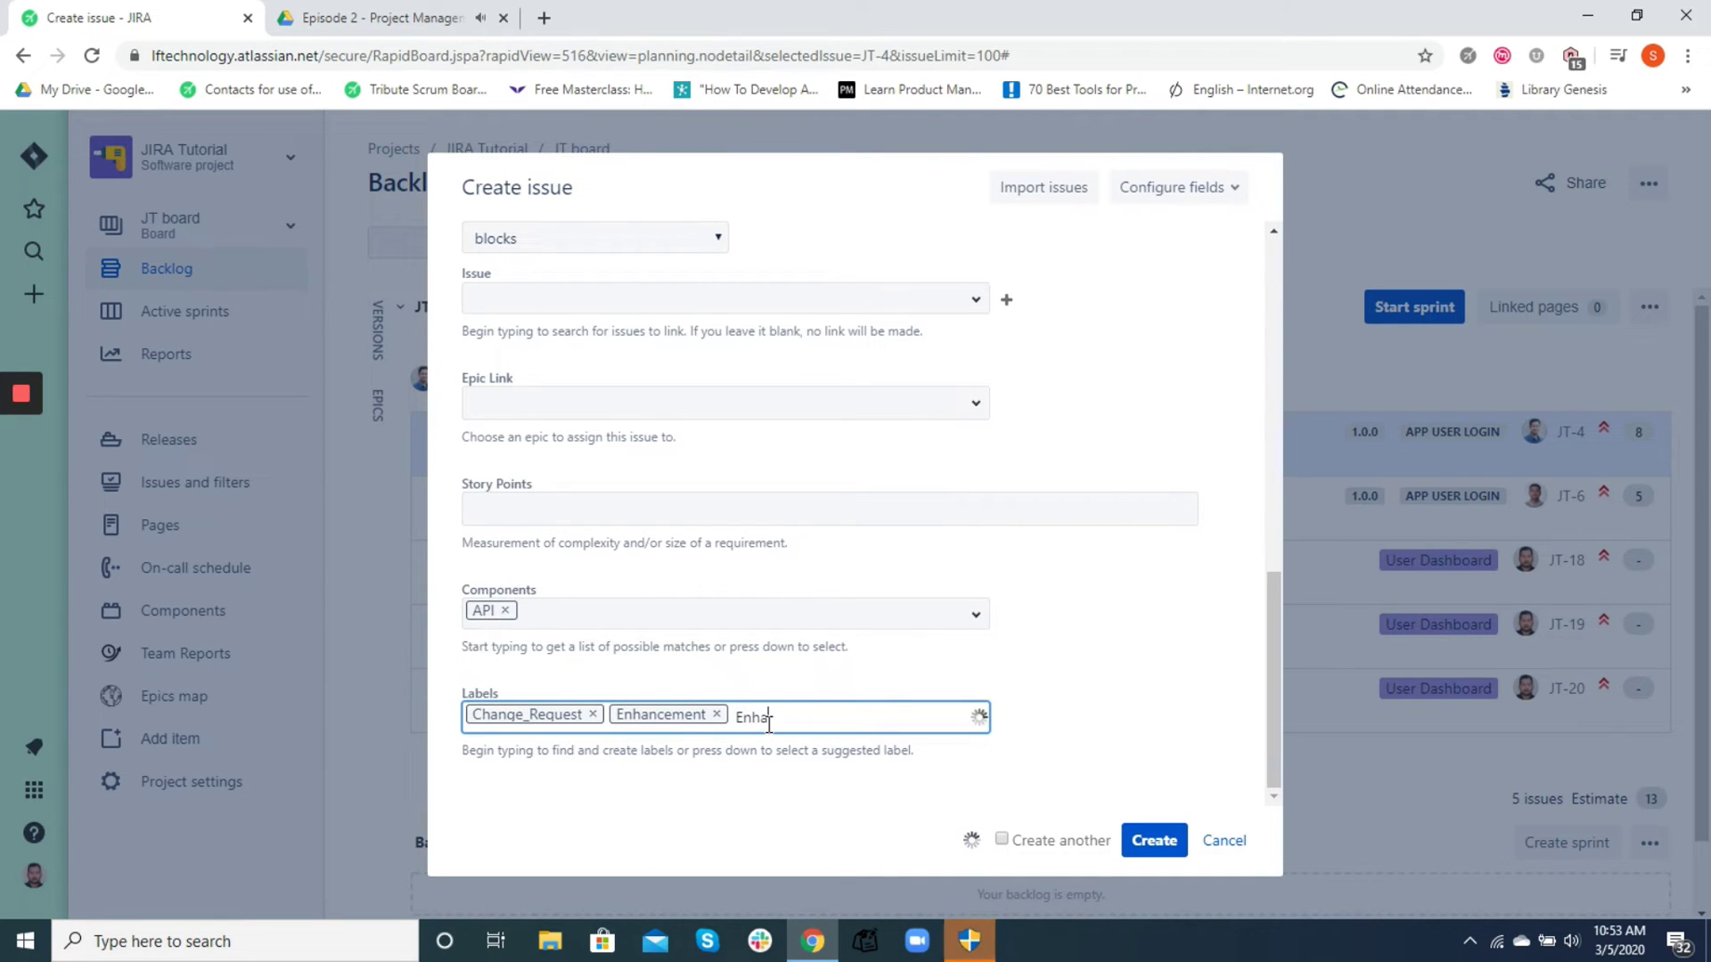
type("ncement_UI")
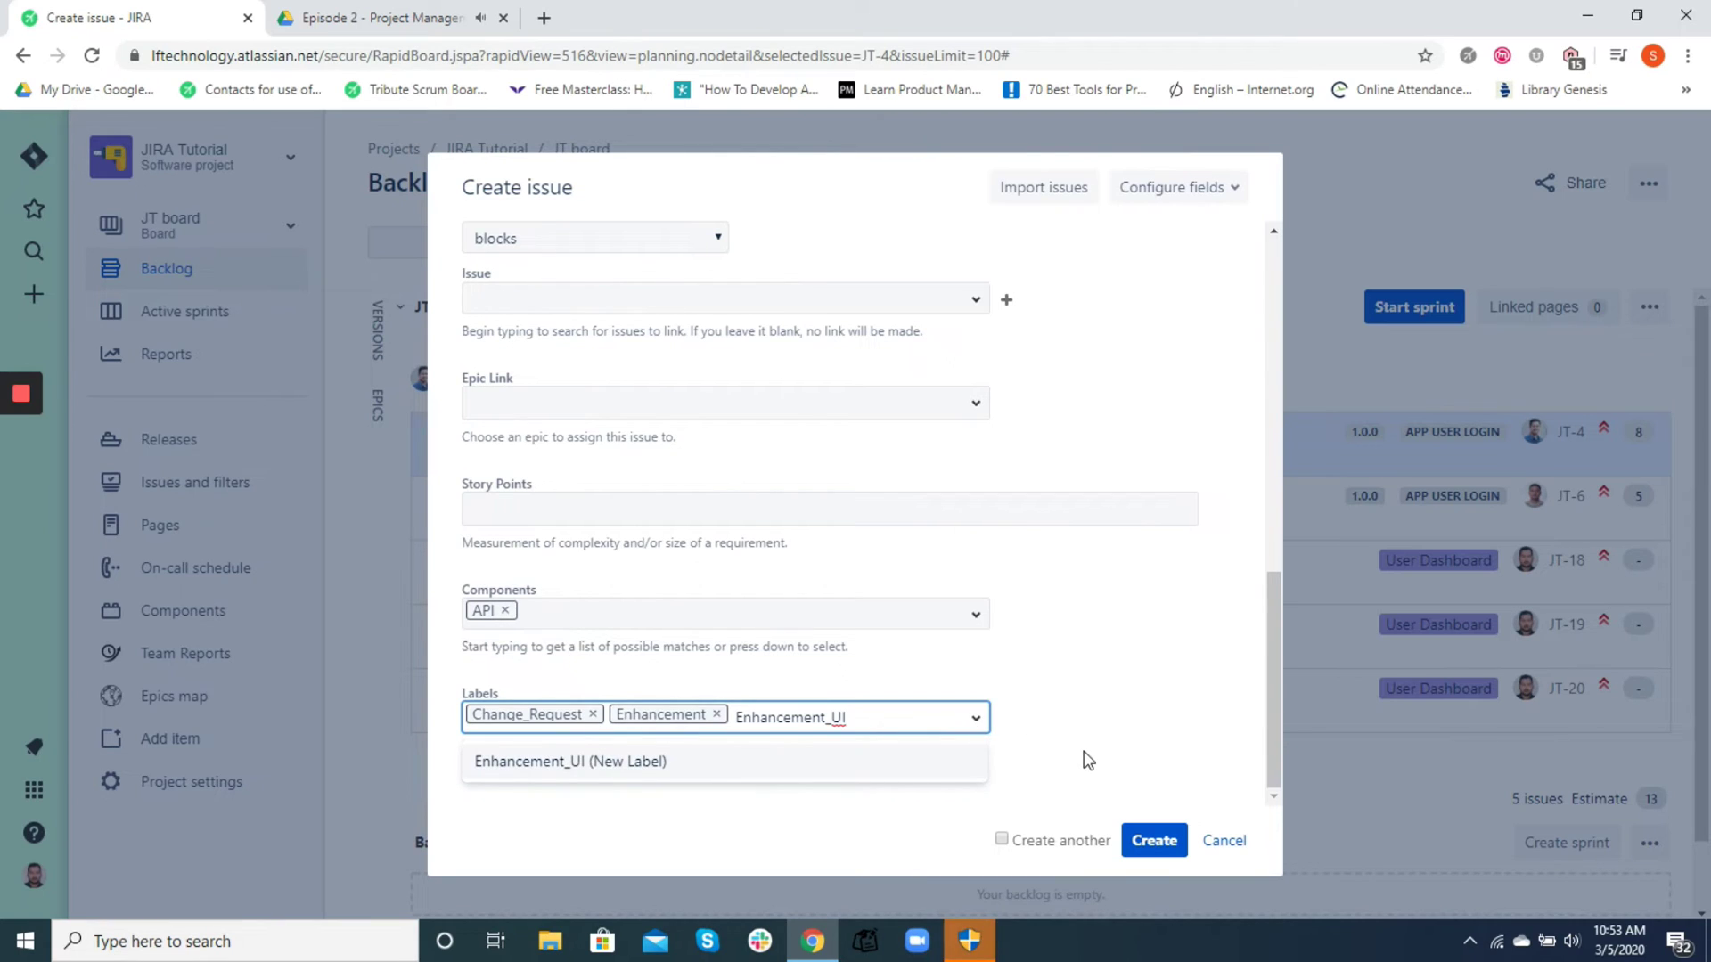
key("Return")
scroll(1185, 710, "down", 1)
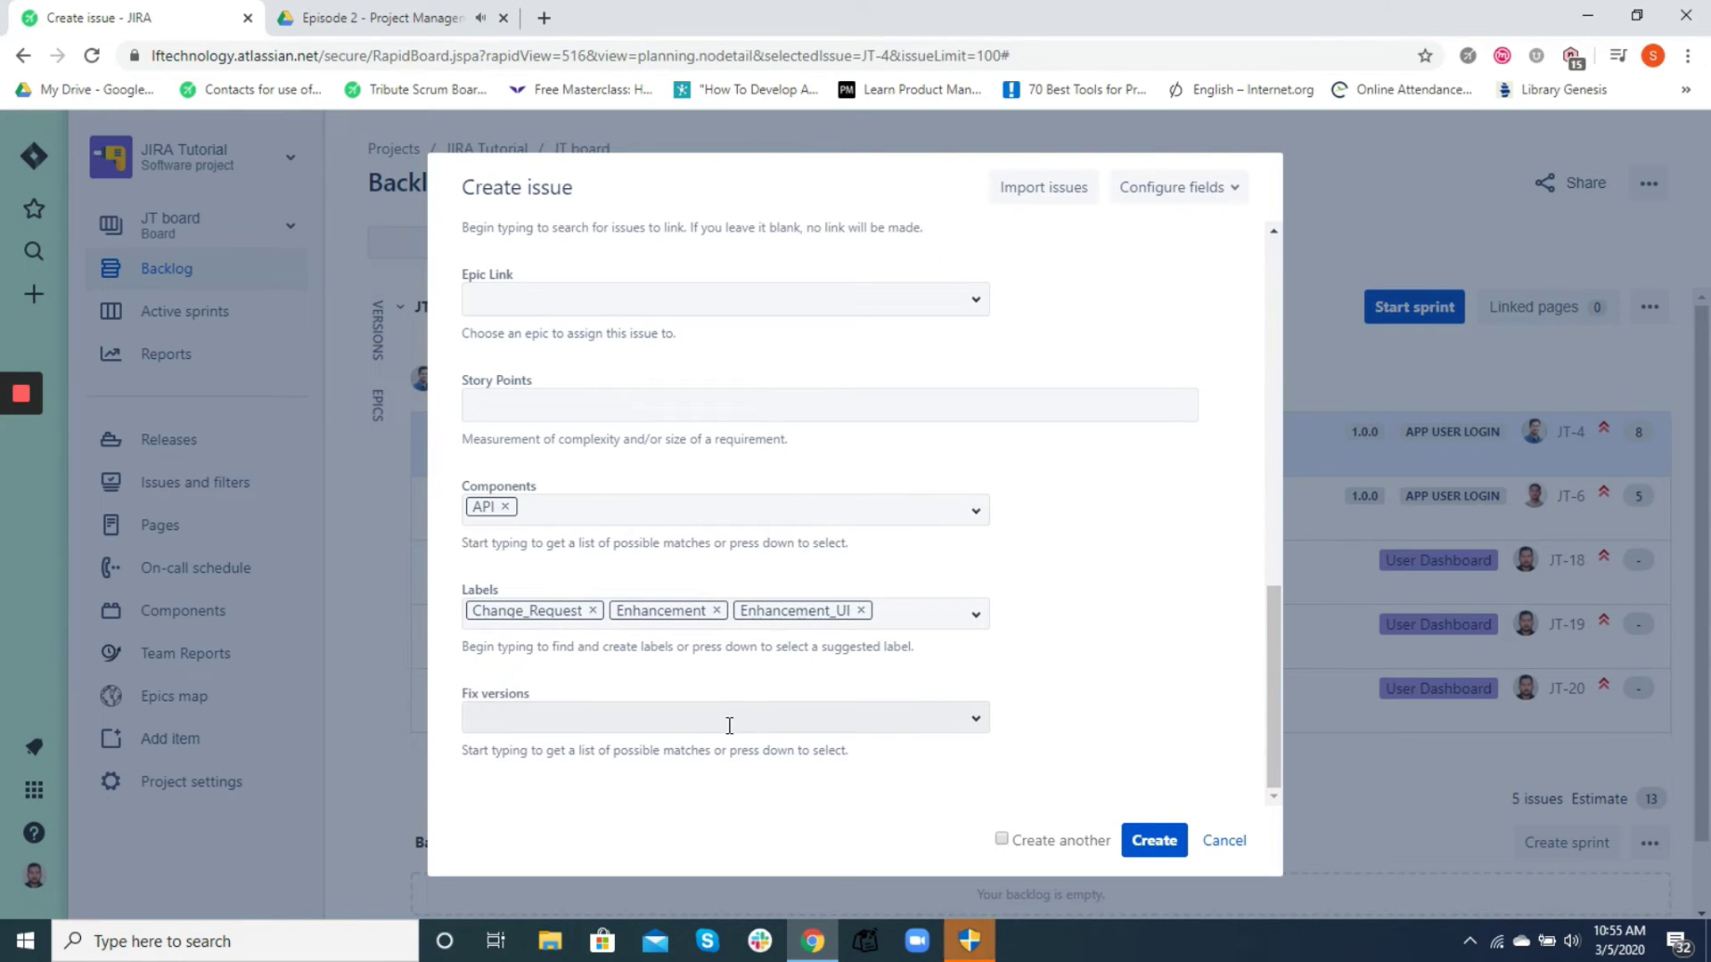
left_click(532, 718)
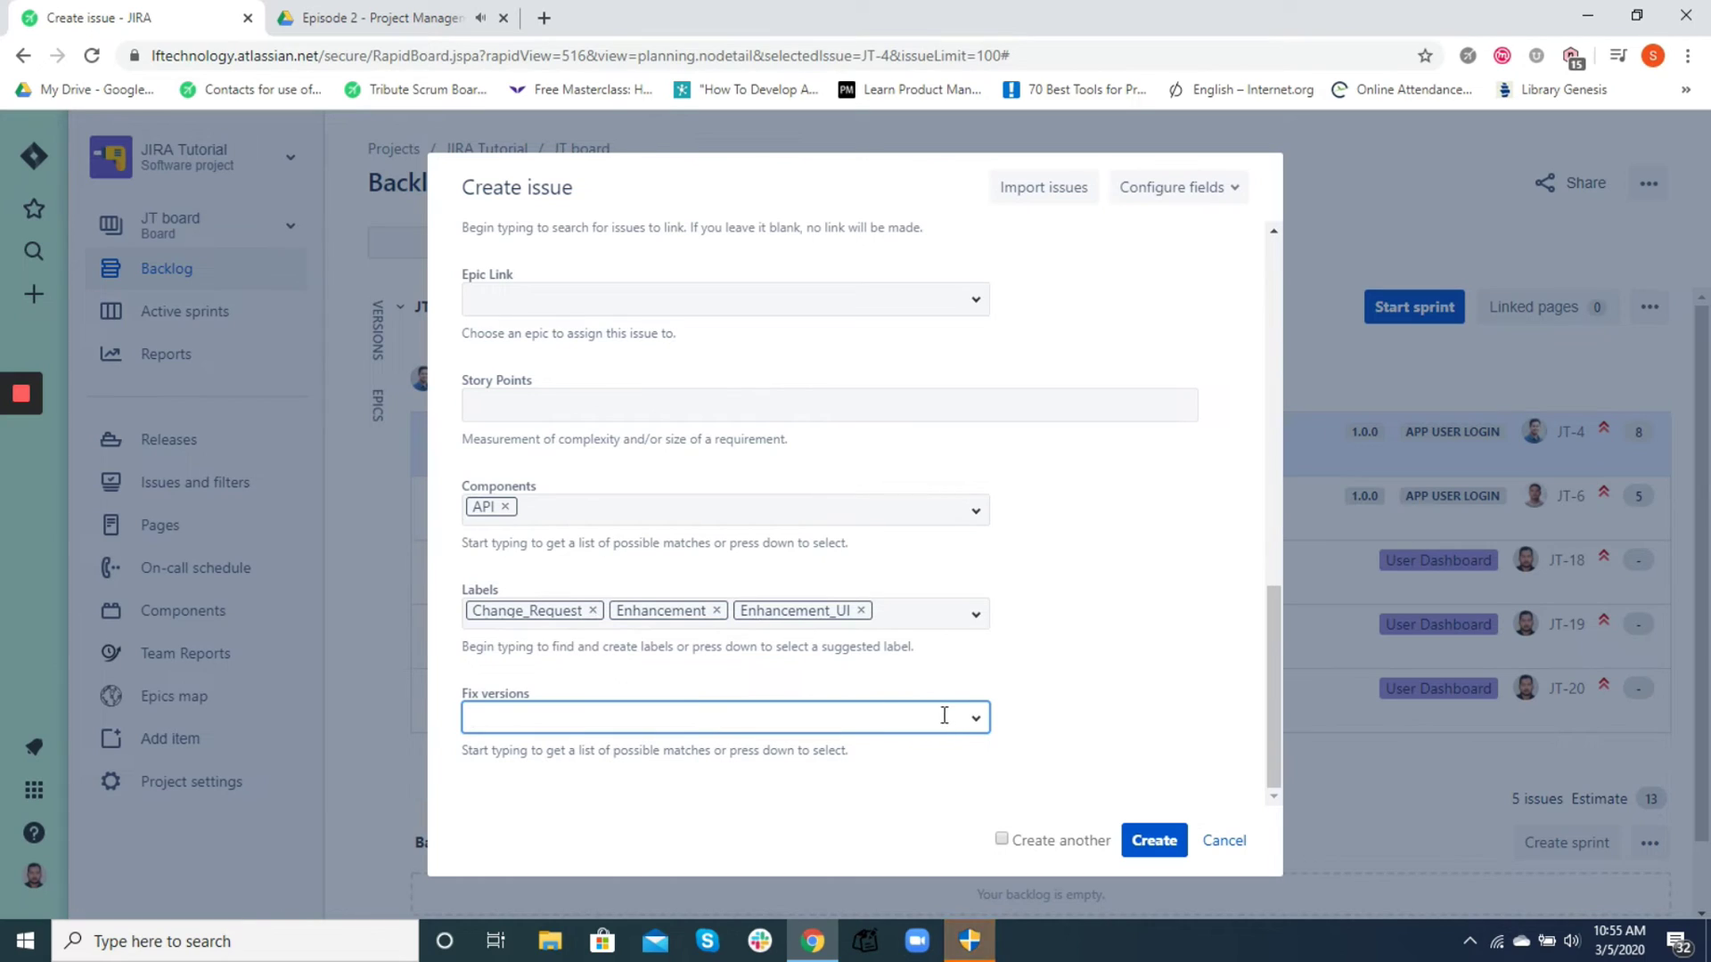
- Choose 1.0.0 under Unreleased Versions as the story's fix version
left_click(974, 722)
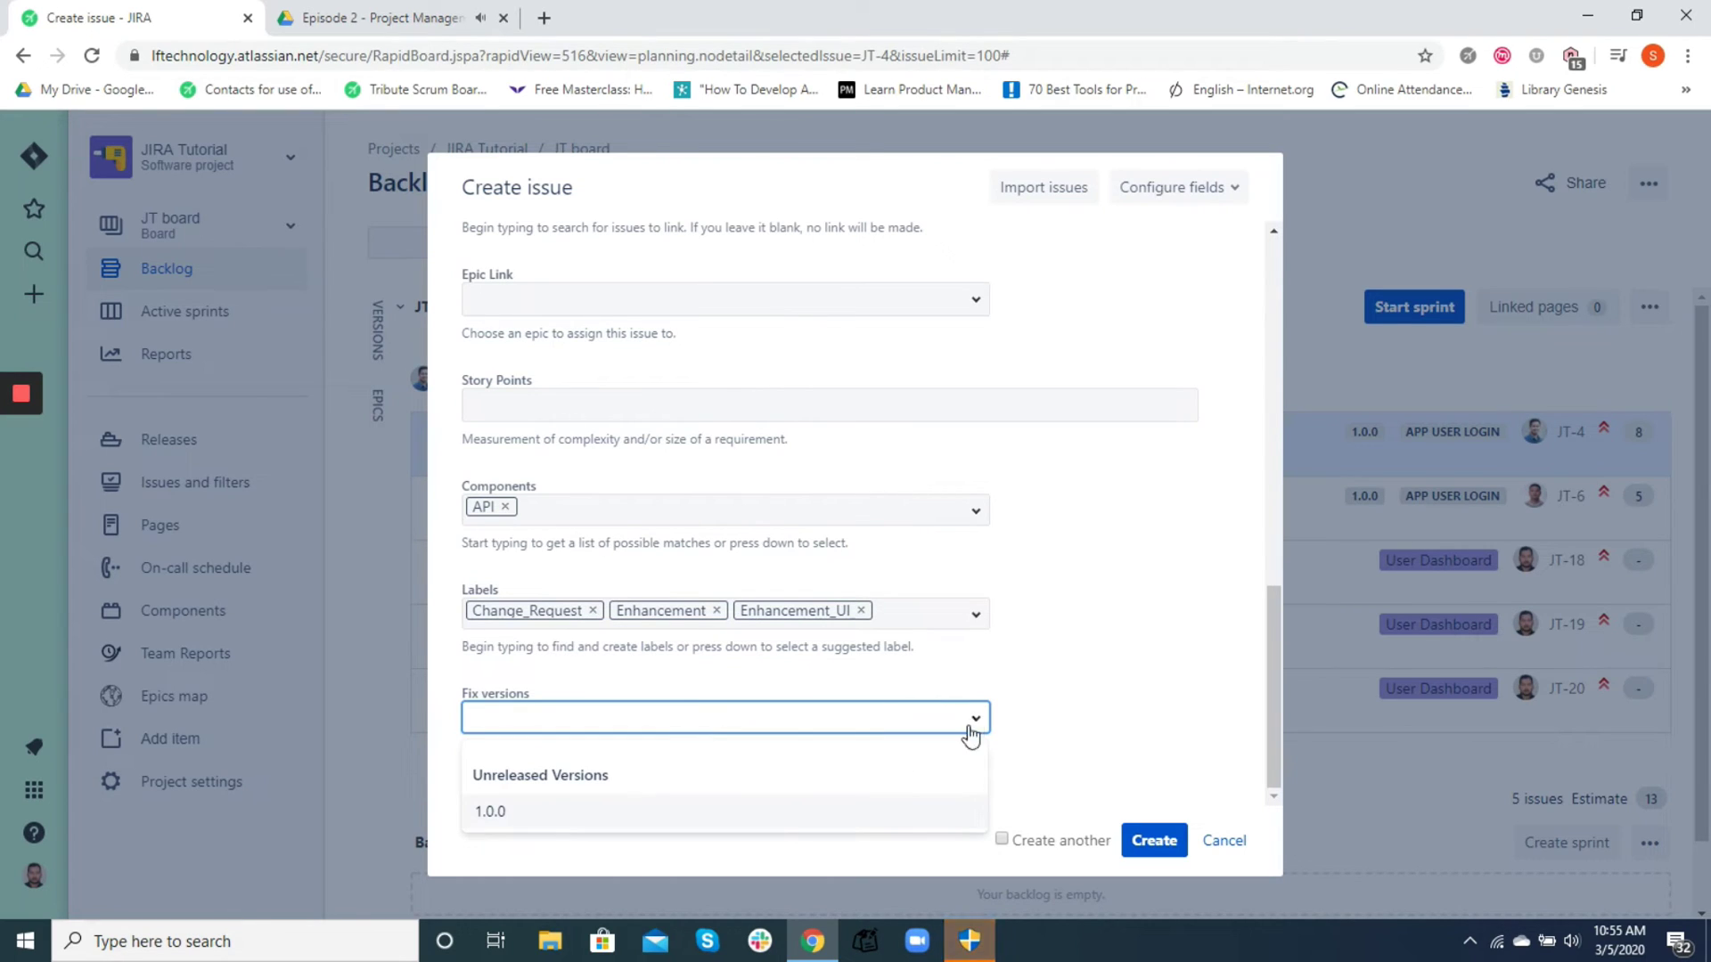
left_click(615, 822)
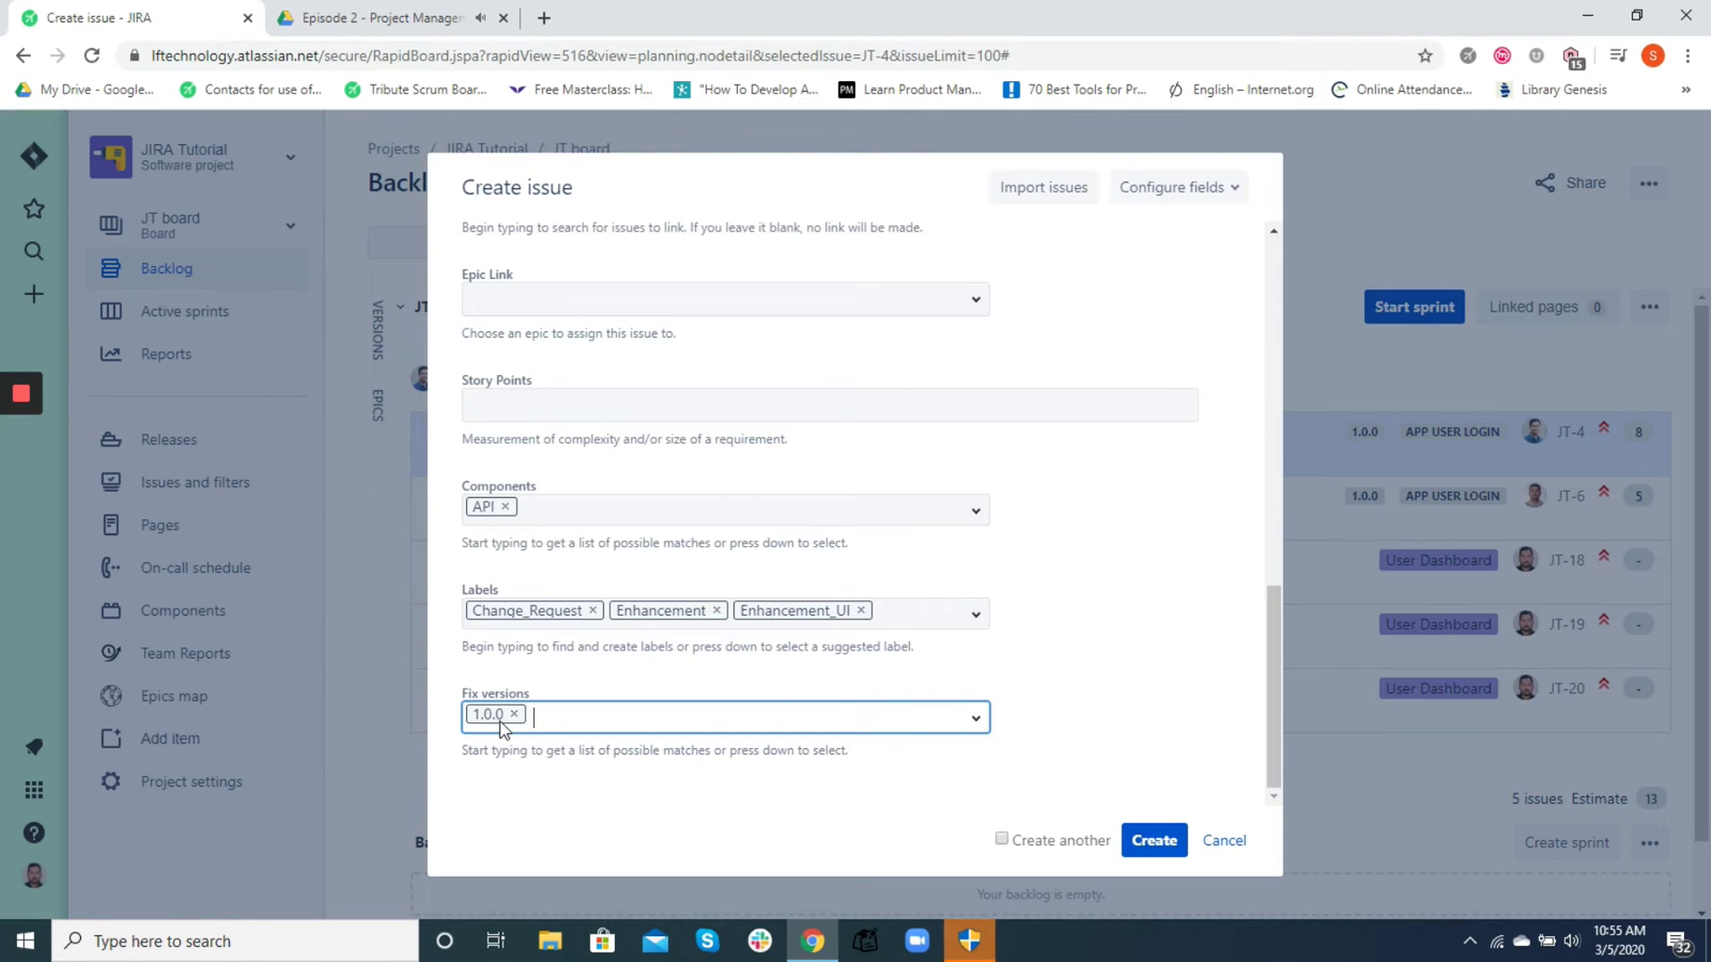
left_click(1111, 727)
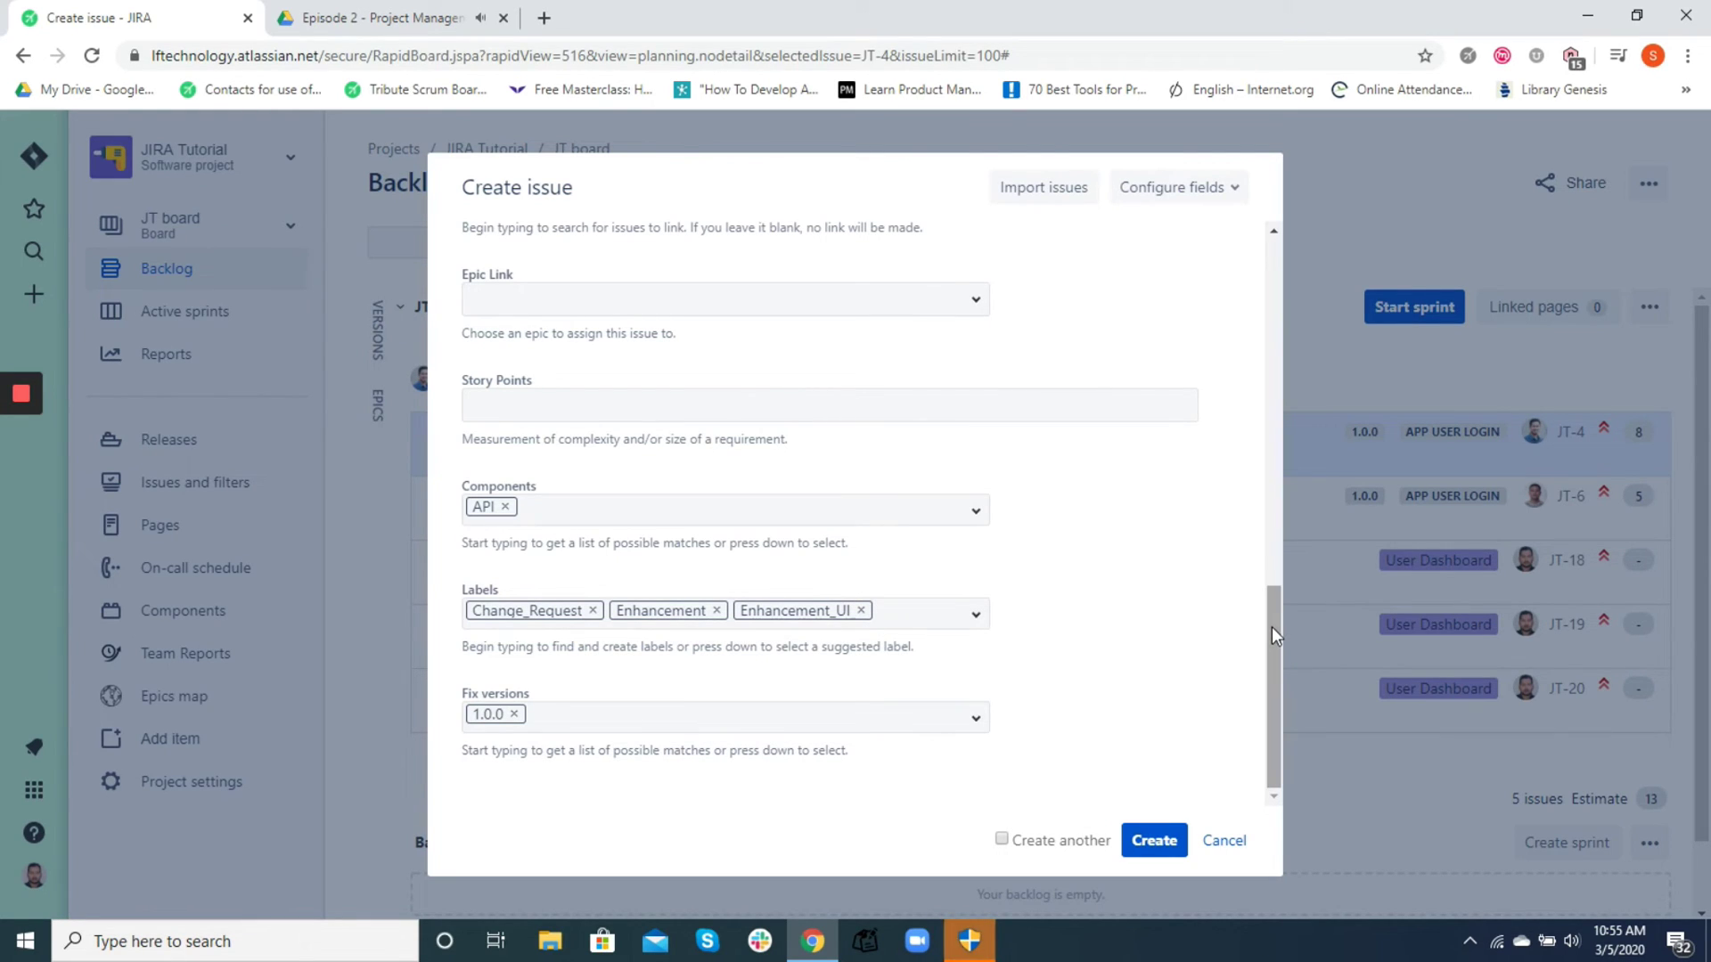
- Set the link type to 'relates to' after trying 'is blocked by' and 'is cloned by'
left_click_drag(1275, 607, 1270, 507)
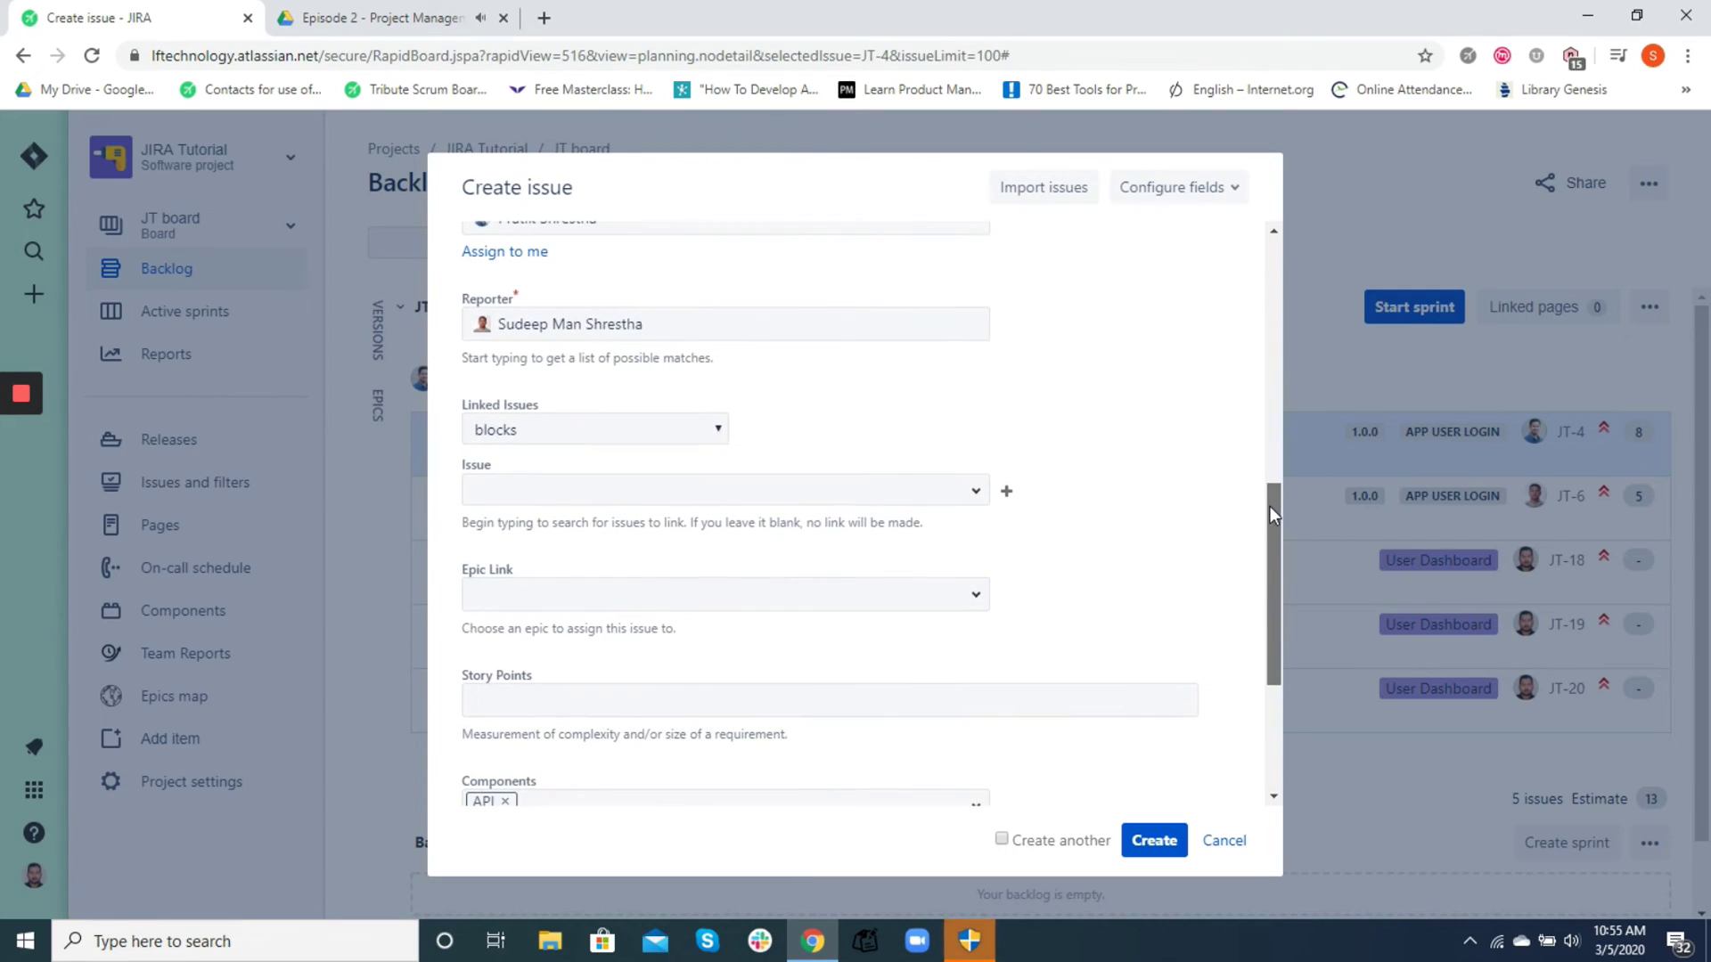
left_click(532, 435)
left_click(549, 478)
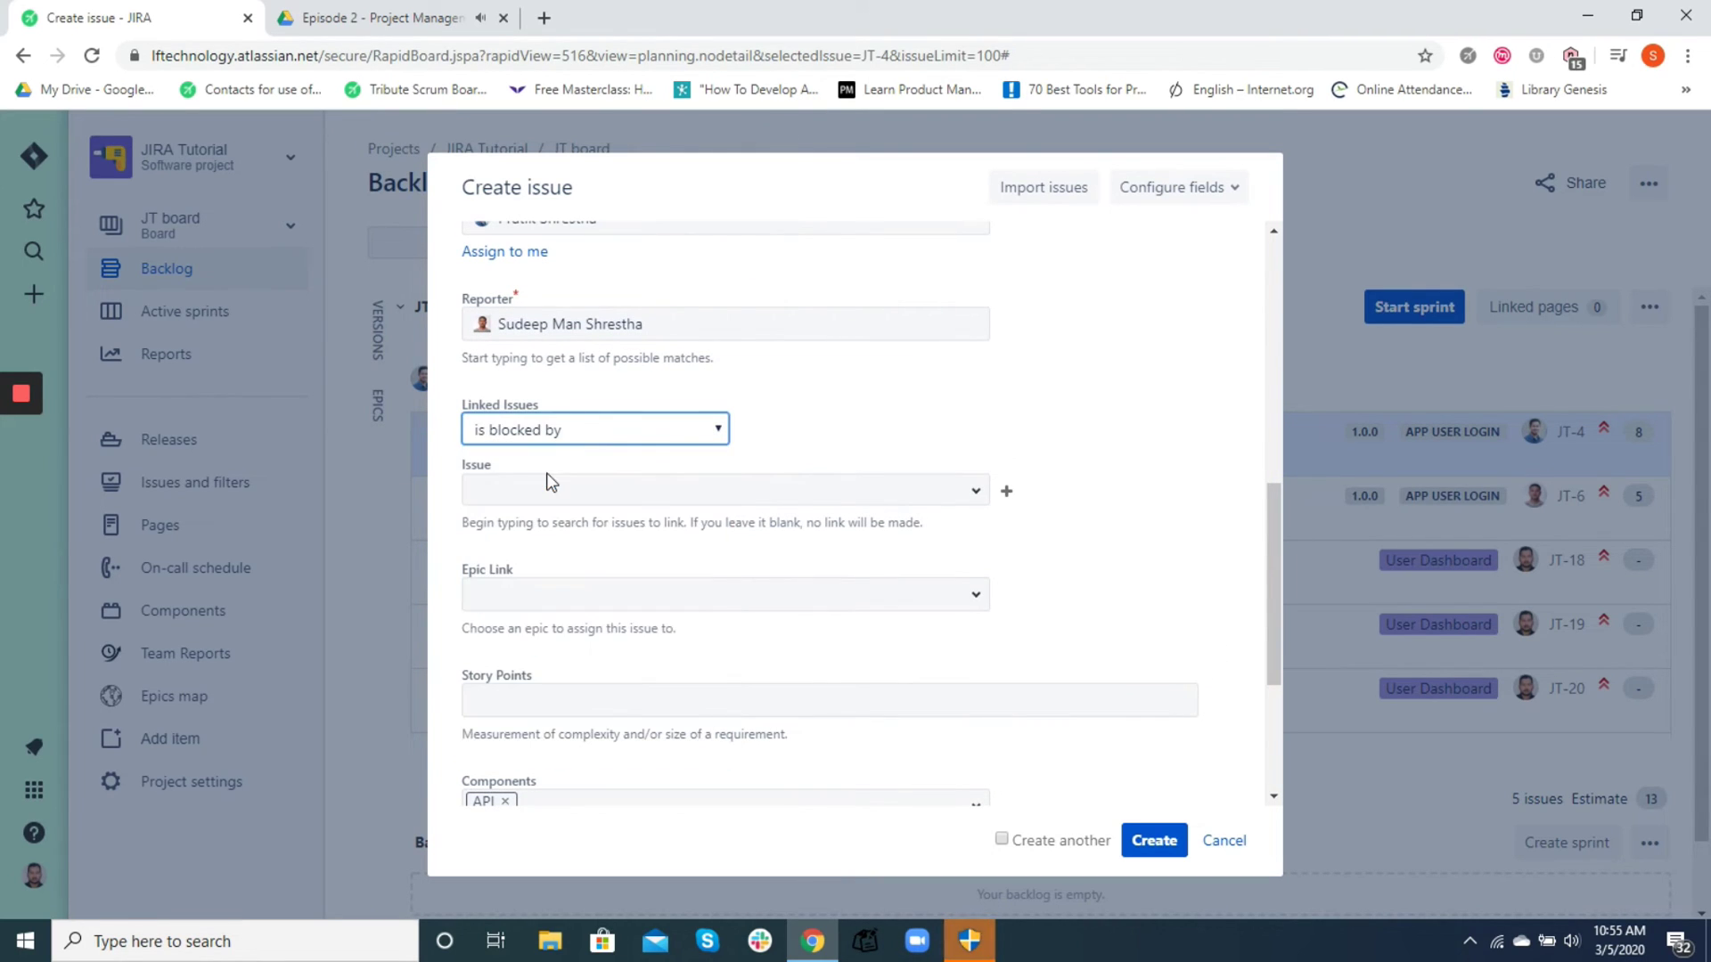
left_click(615, 433)
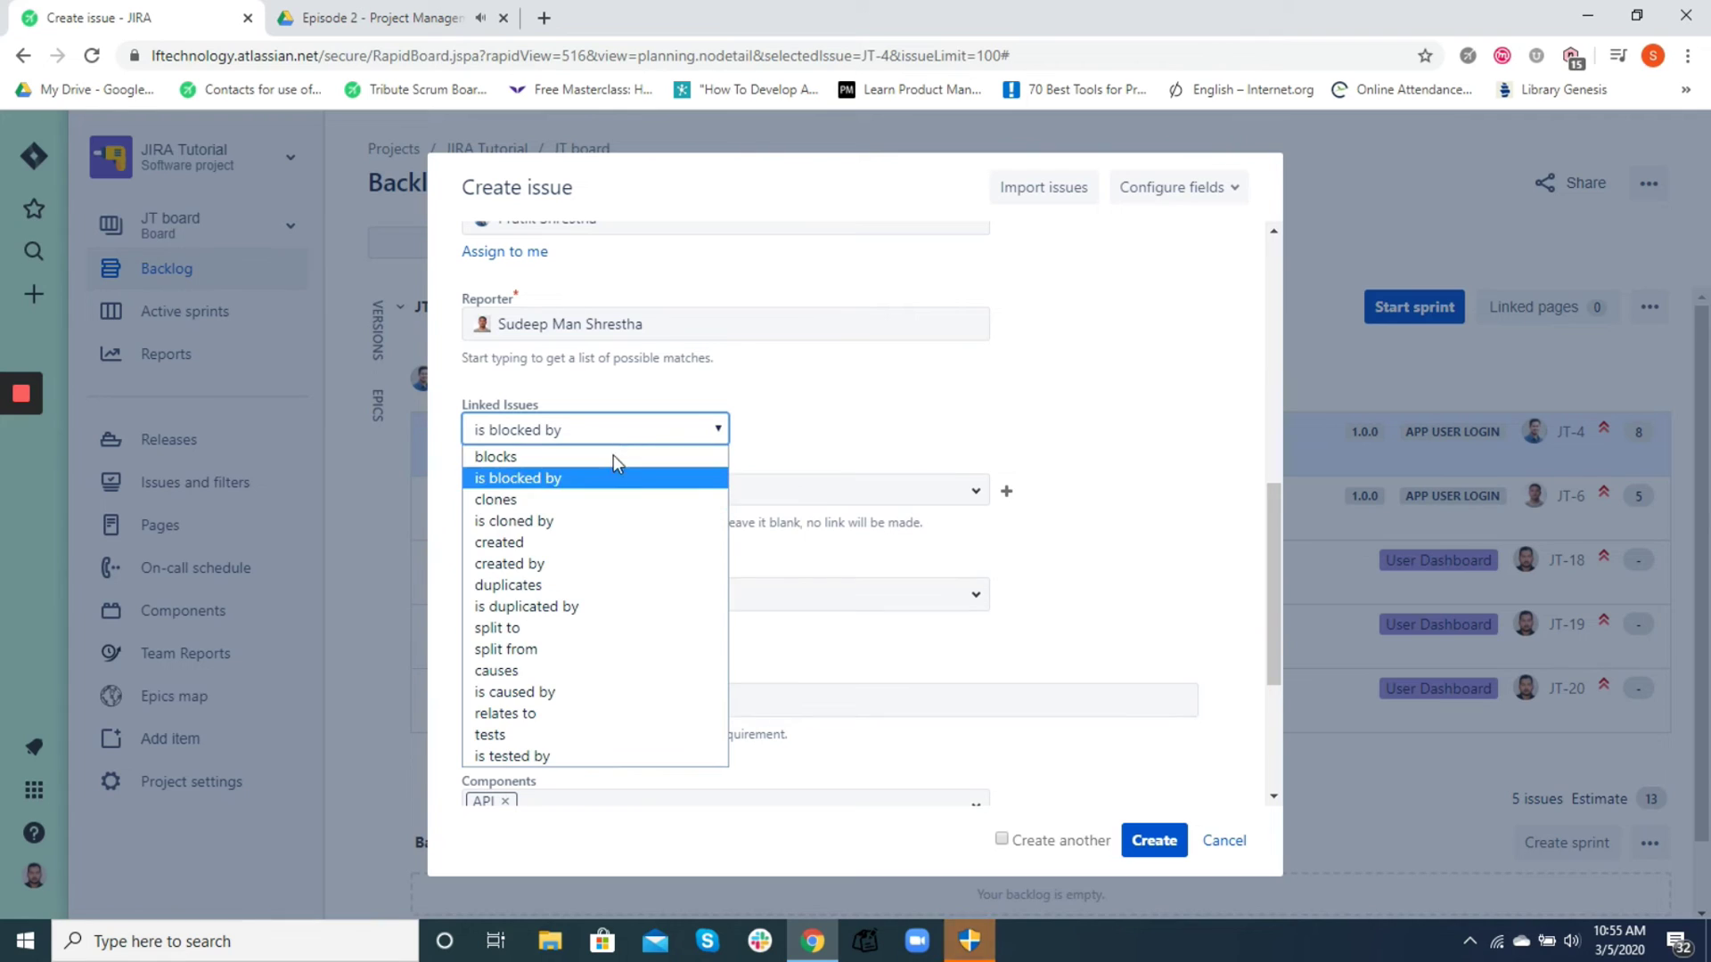
left_click(553, 523)
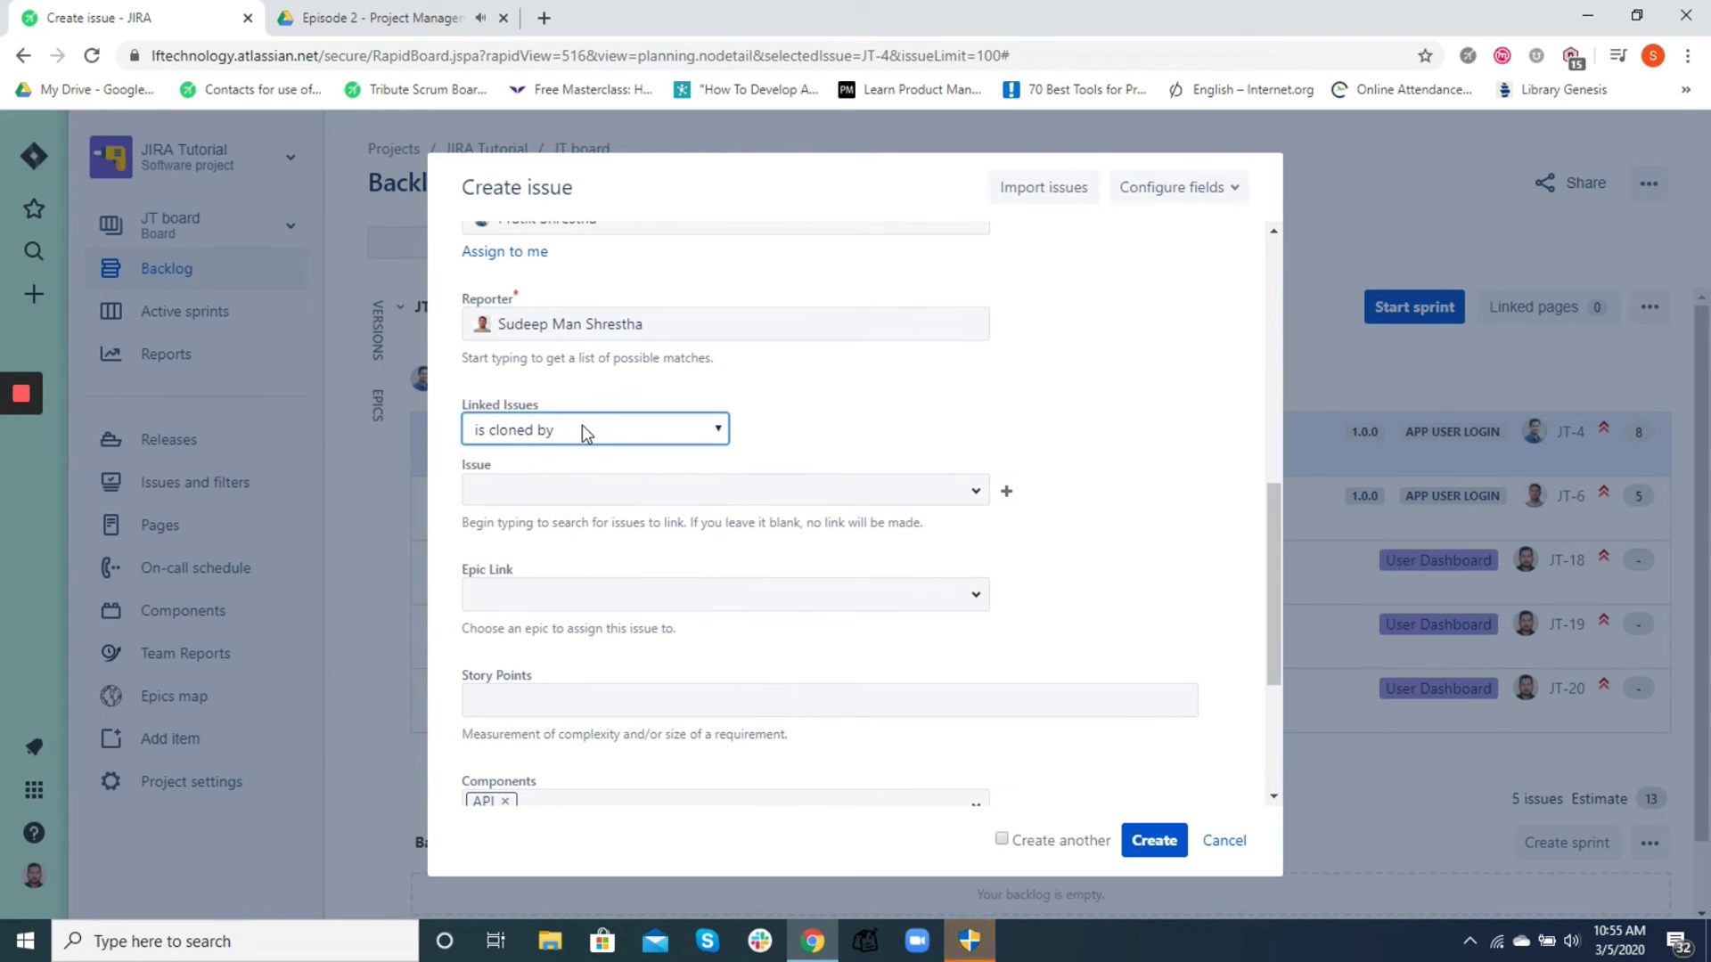
left_click(581, 428)
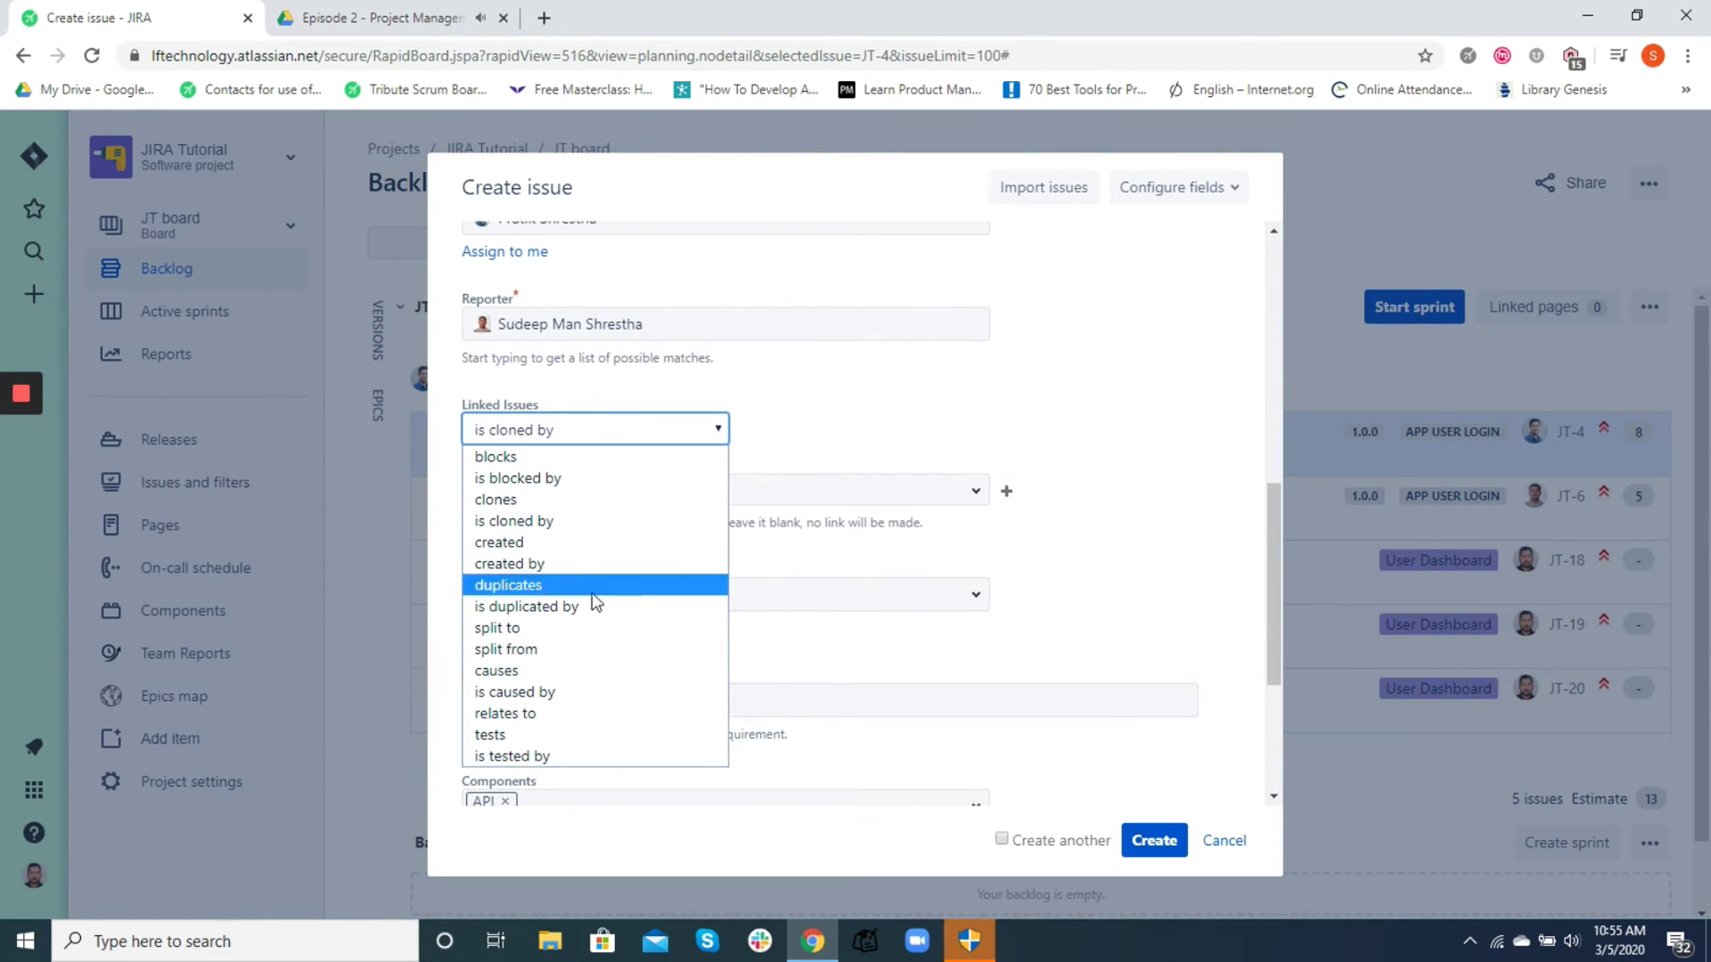
left_click(544, 706)
- Link issue JT-4, replacing the briefly added JT-17 User Dashboard issue
left_click(725, 493)
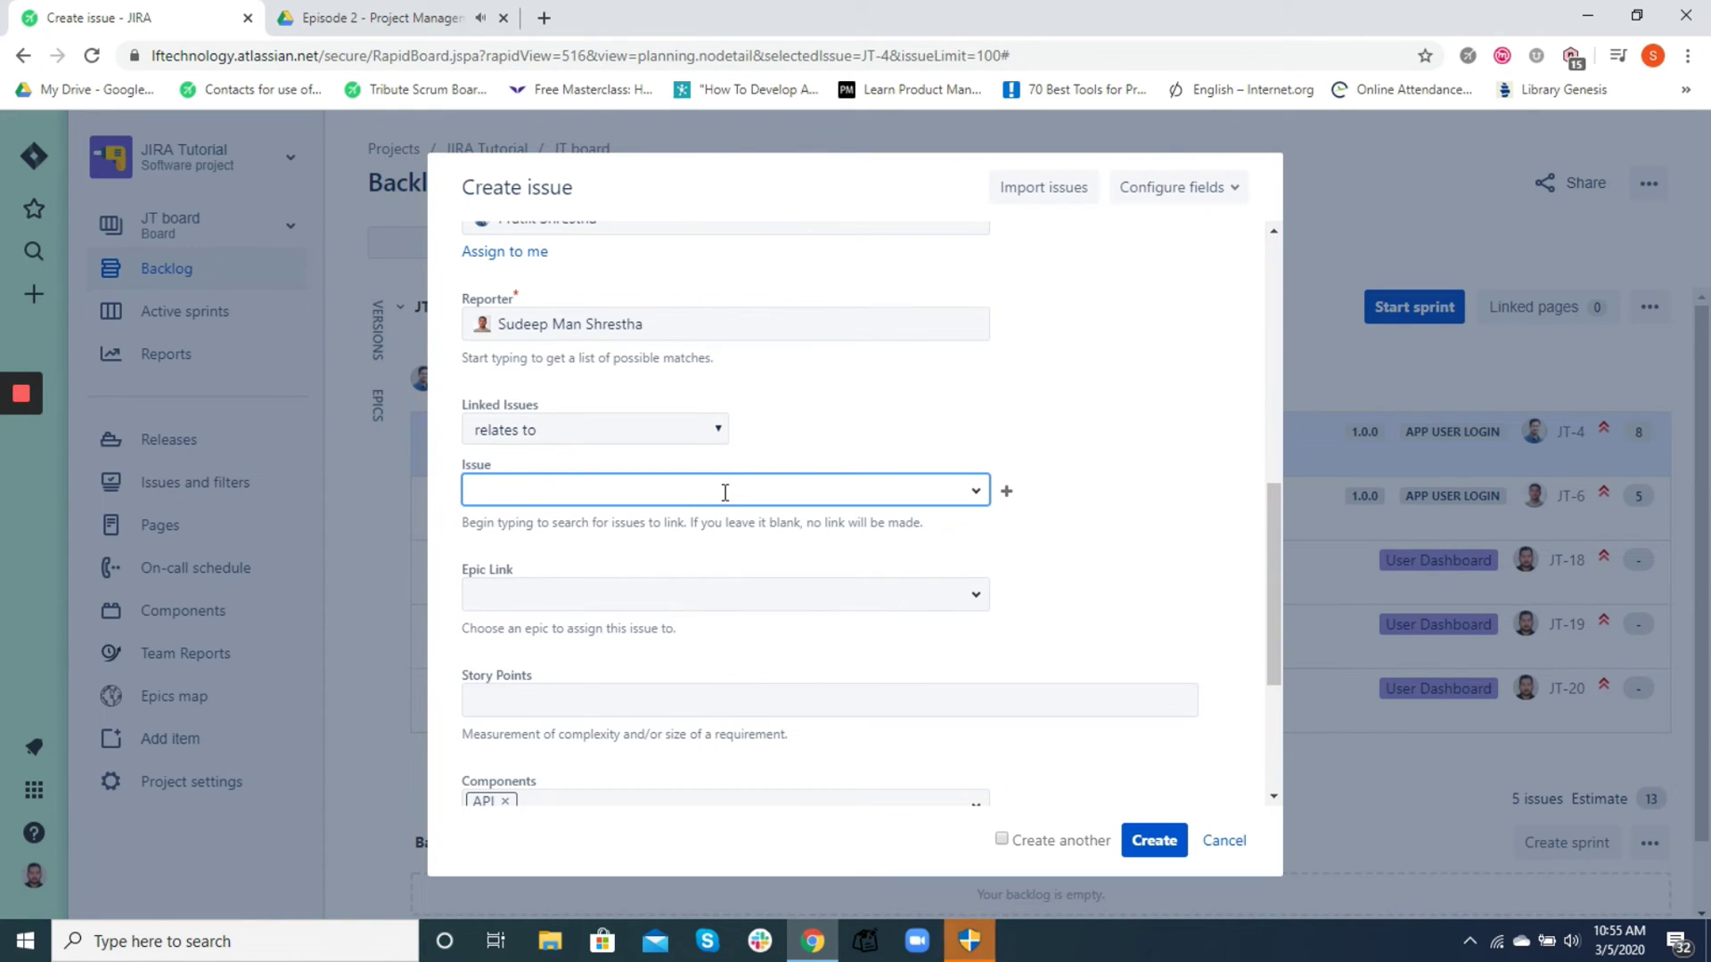
type("JT")
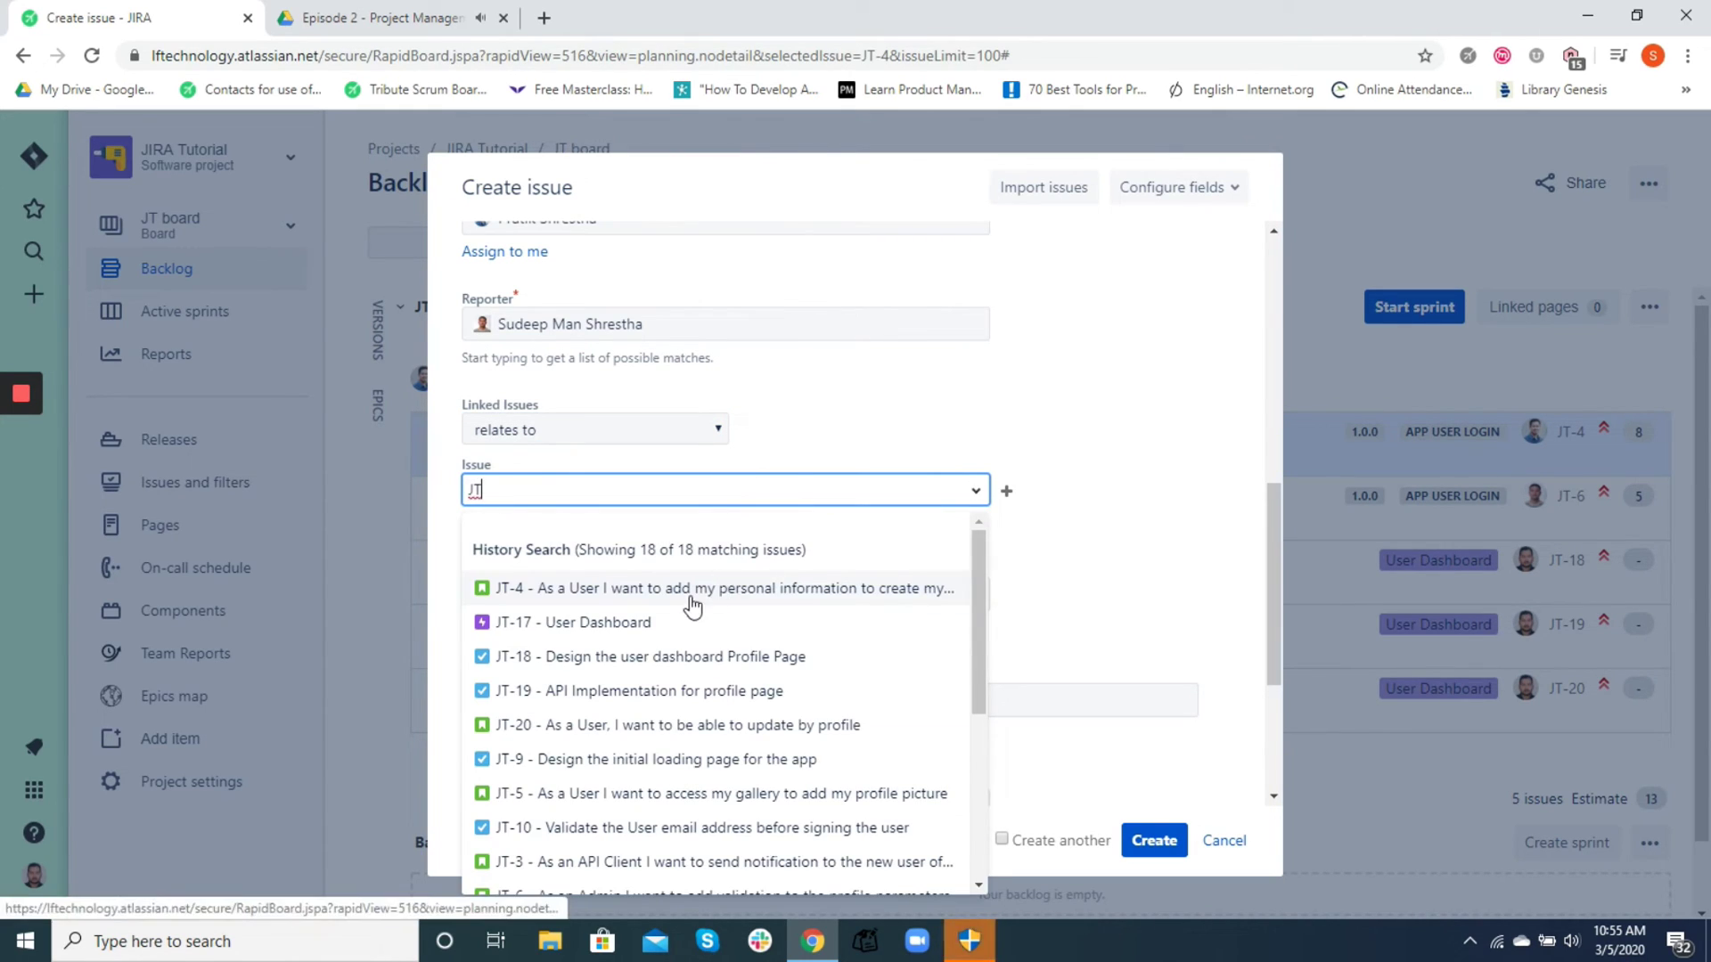
left_click(630, 622)
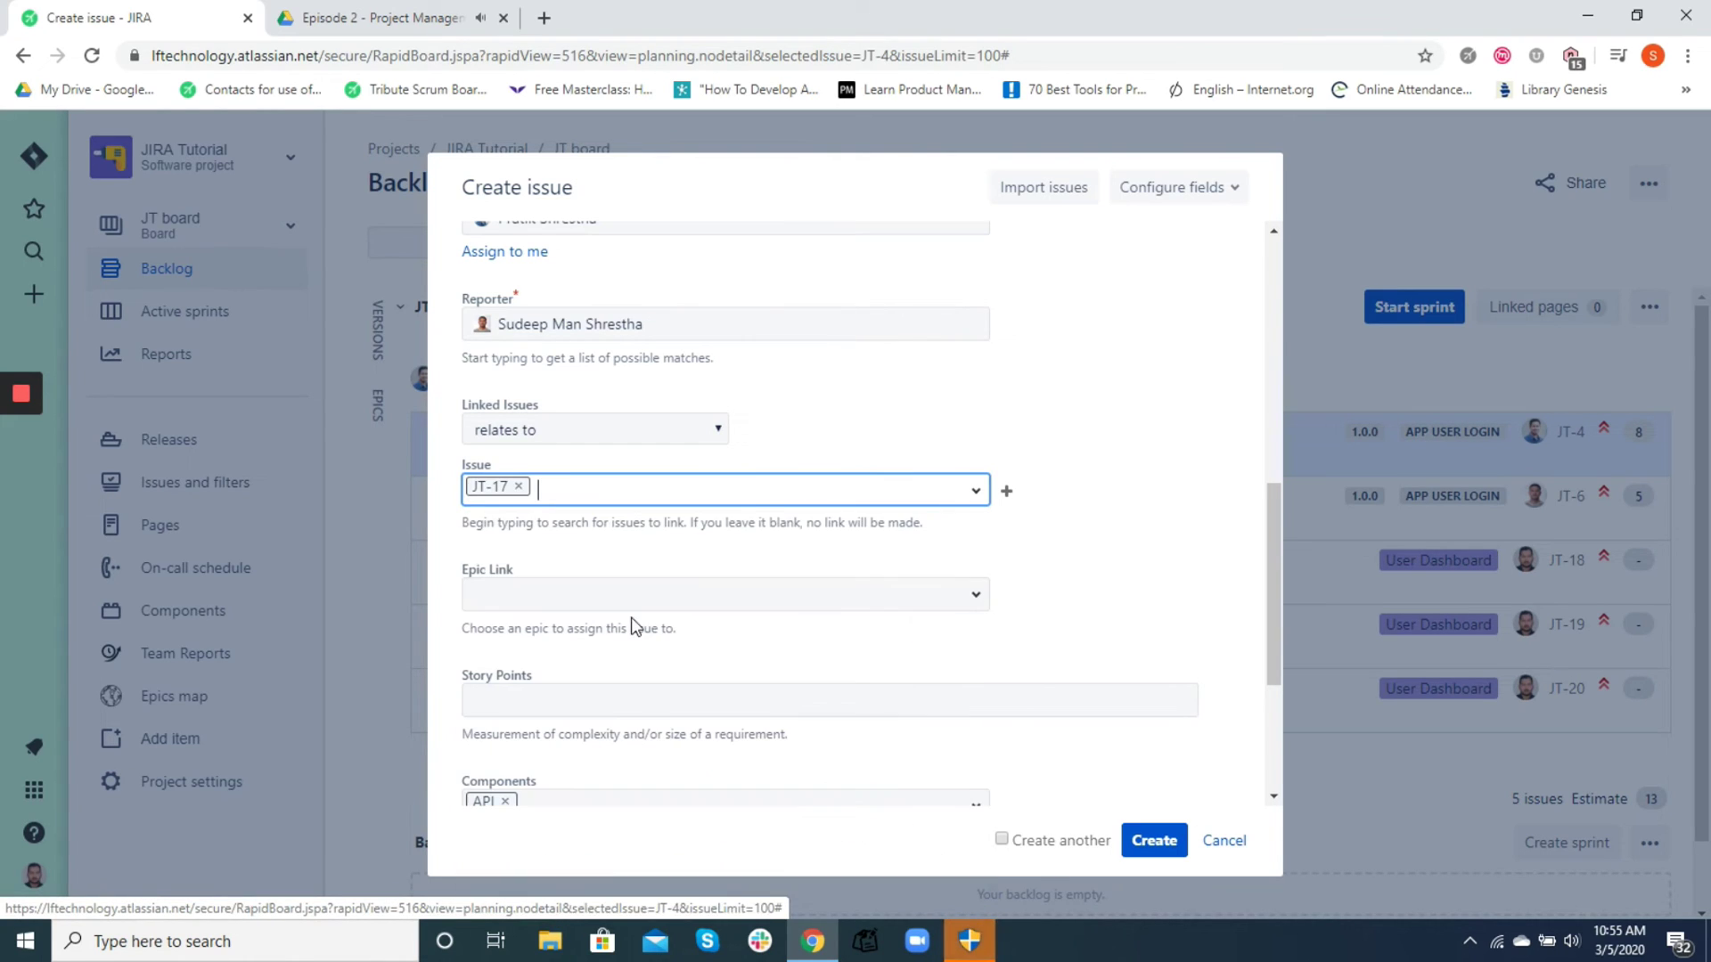
left_click(518, 487)
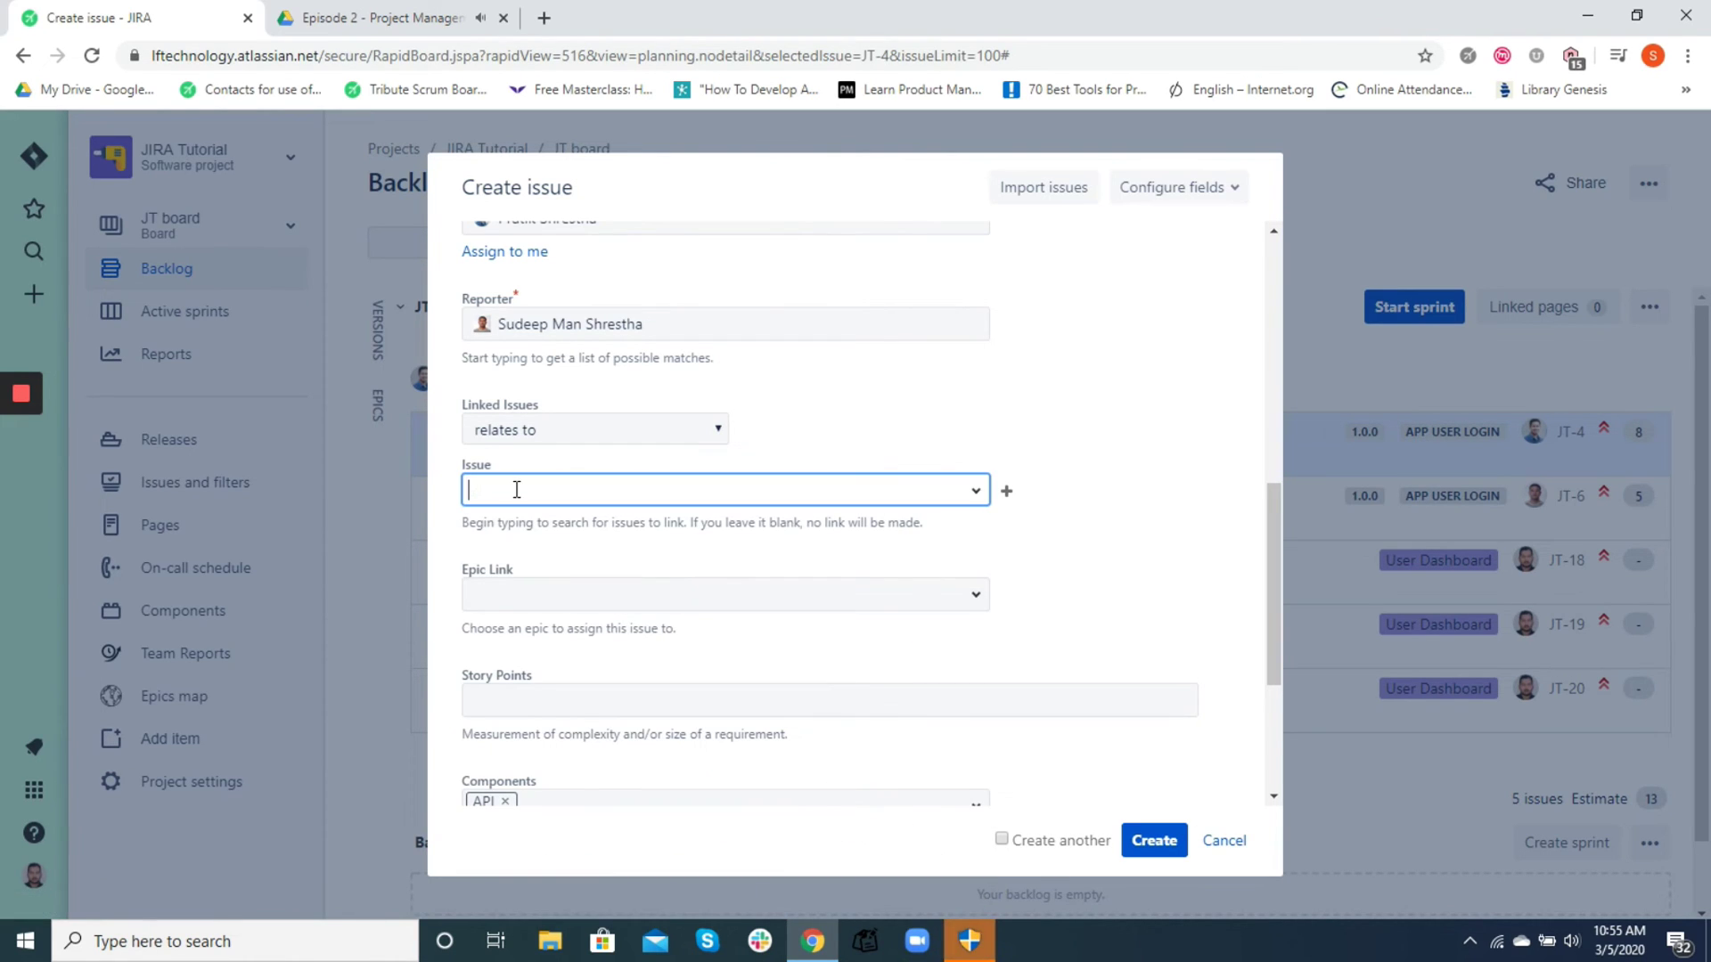
type("JT")
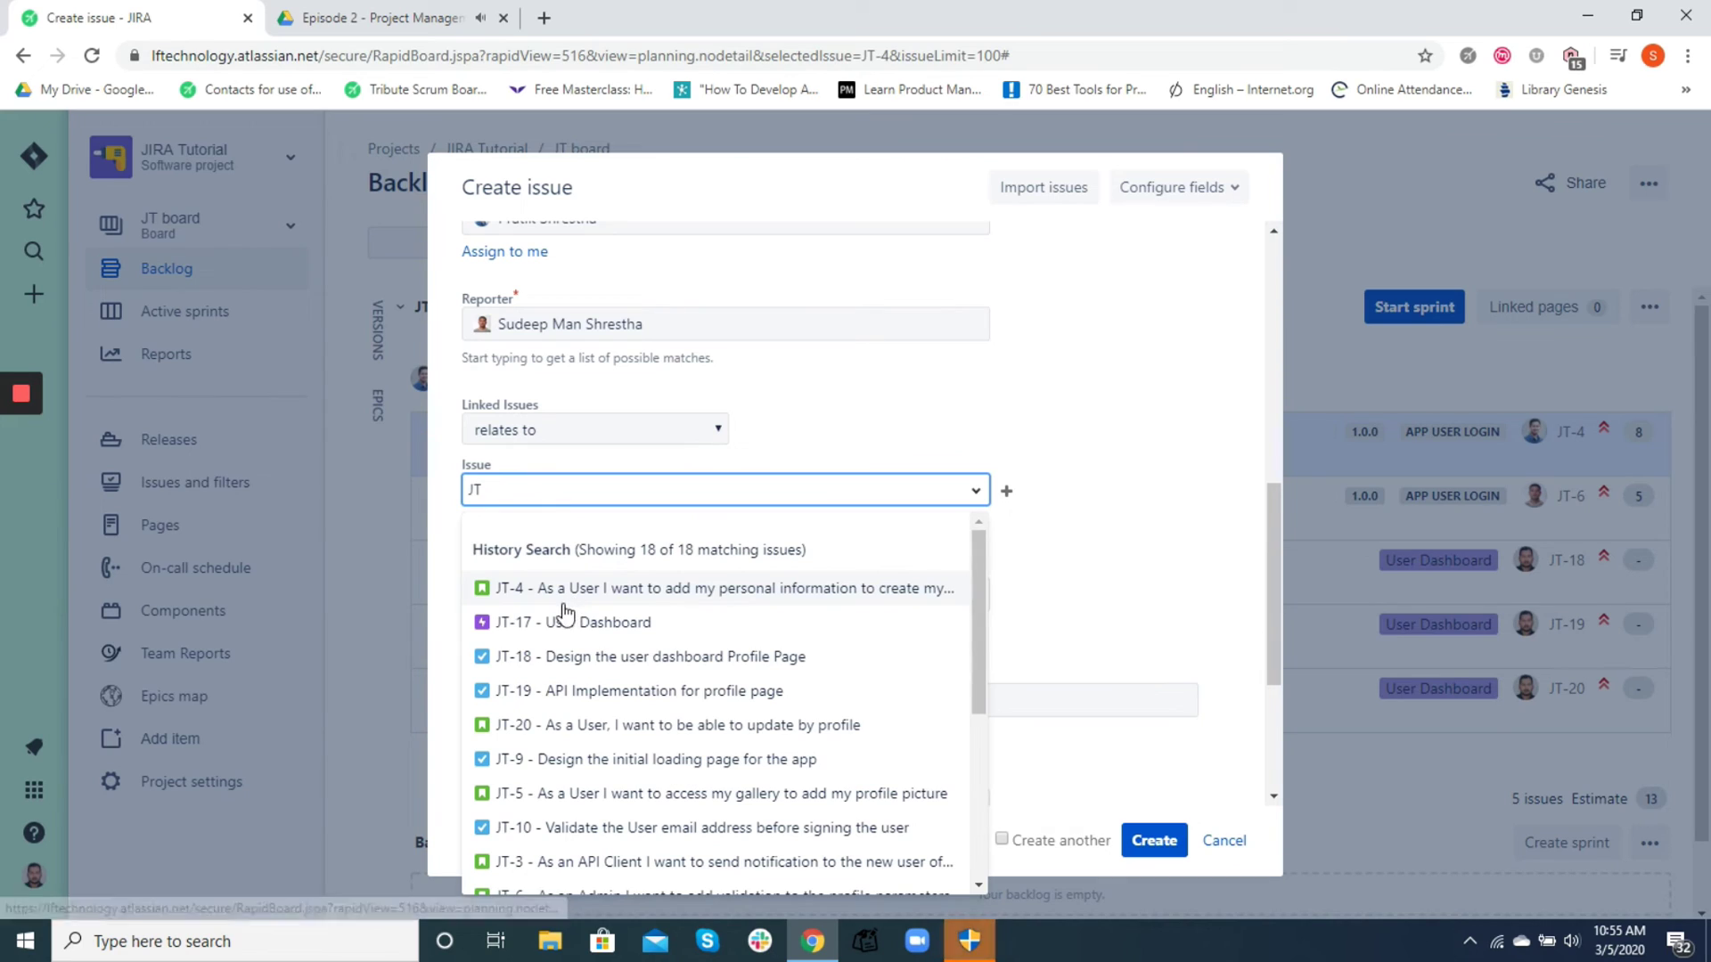
left_click(563, 592)
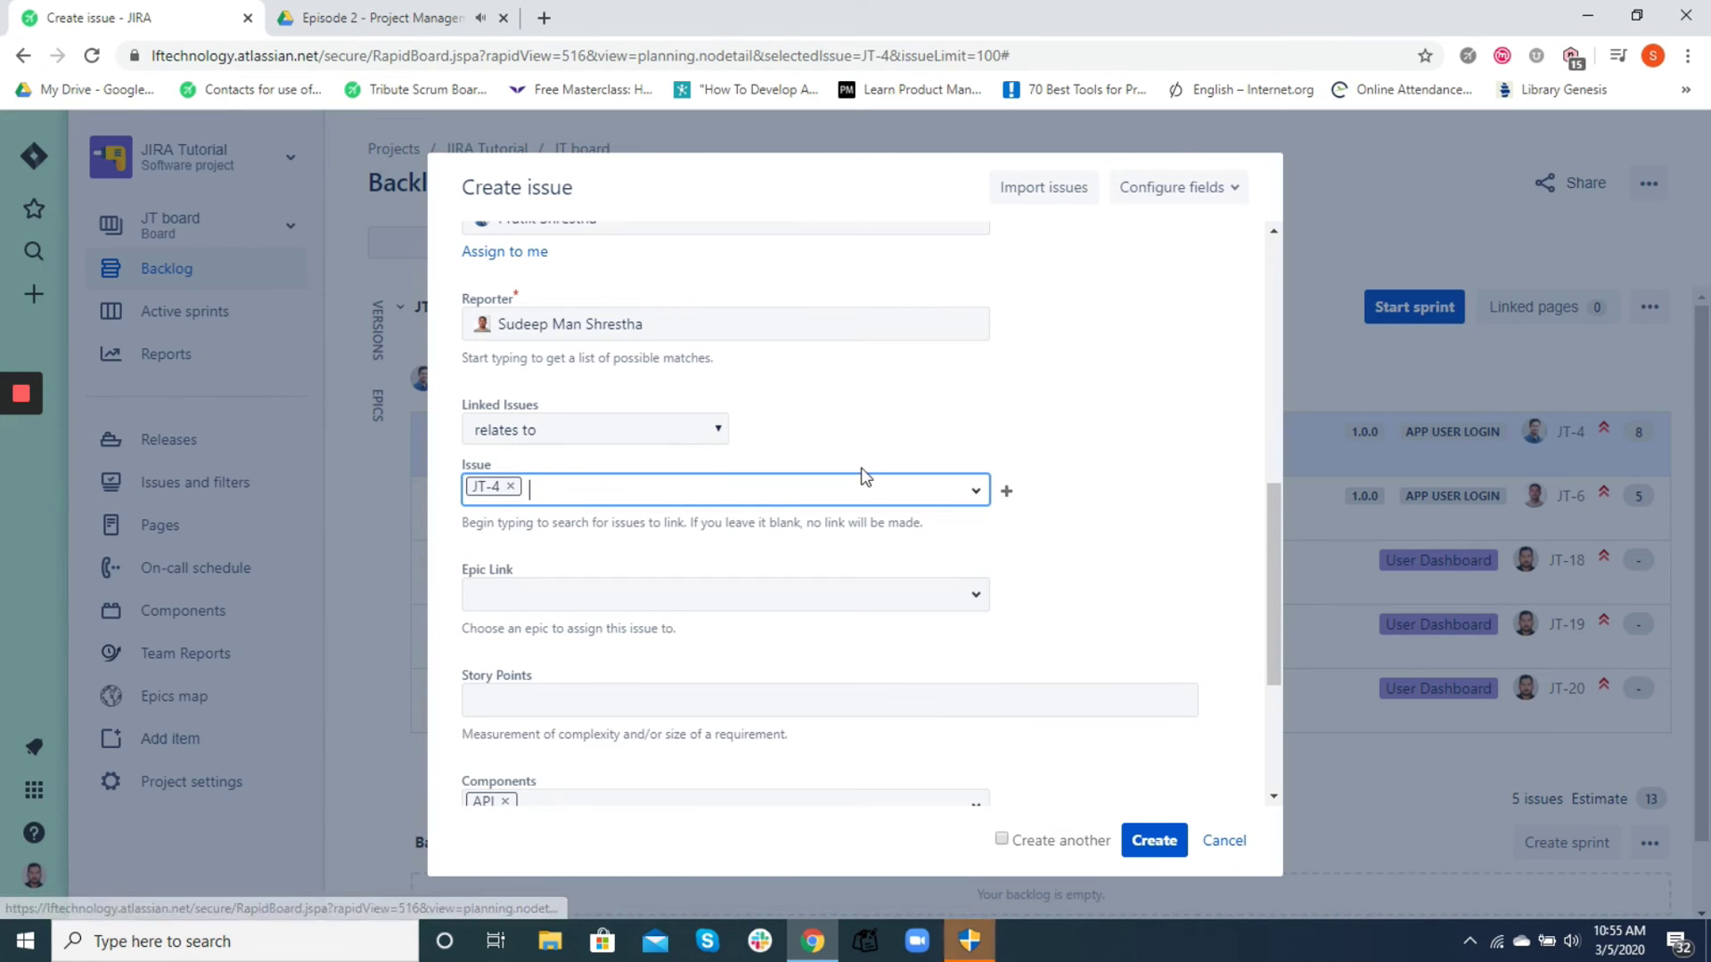
left_click(884, 595)
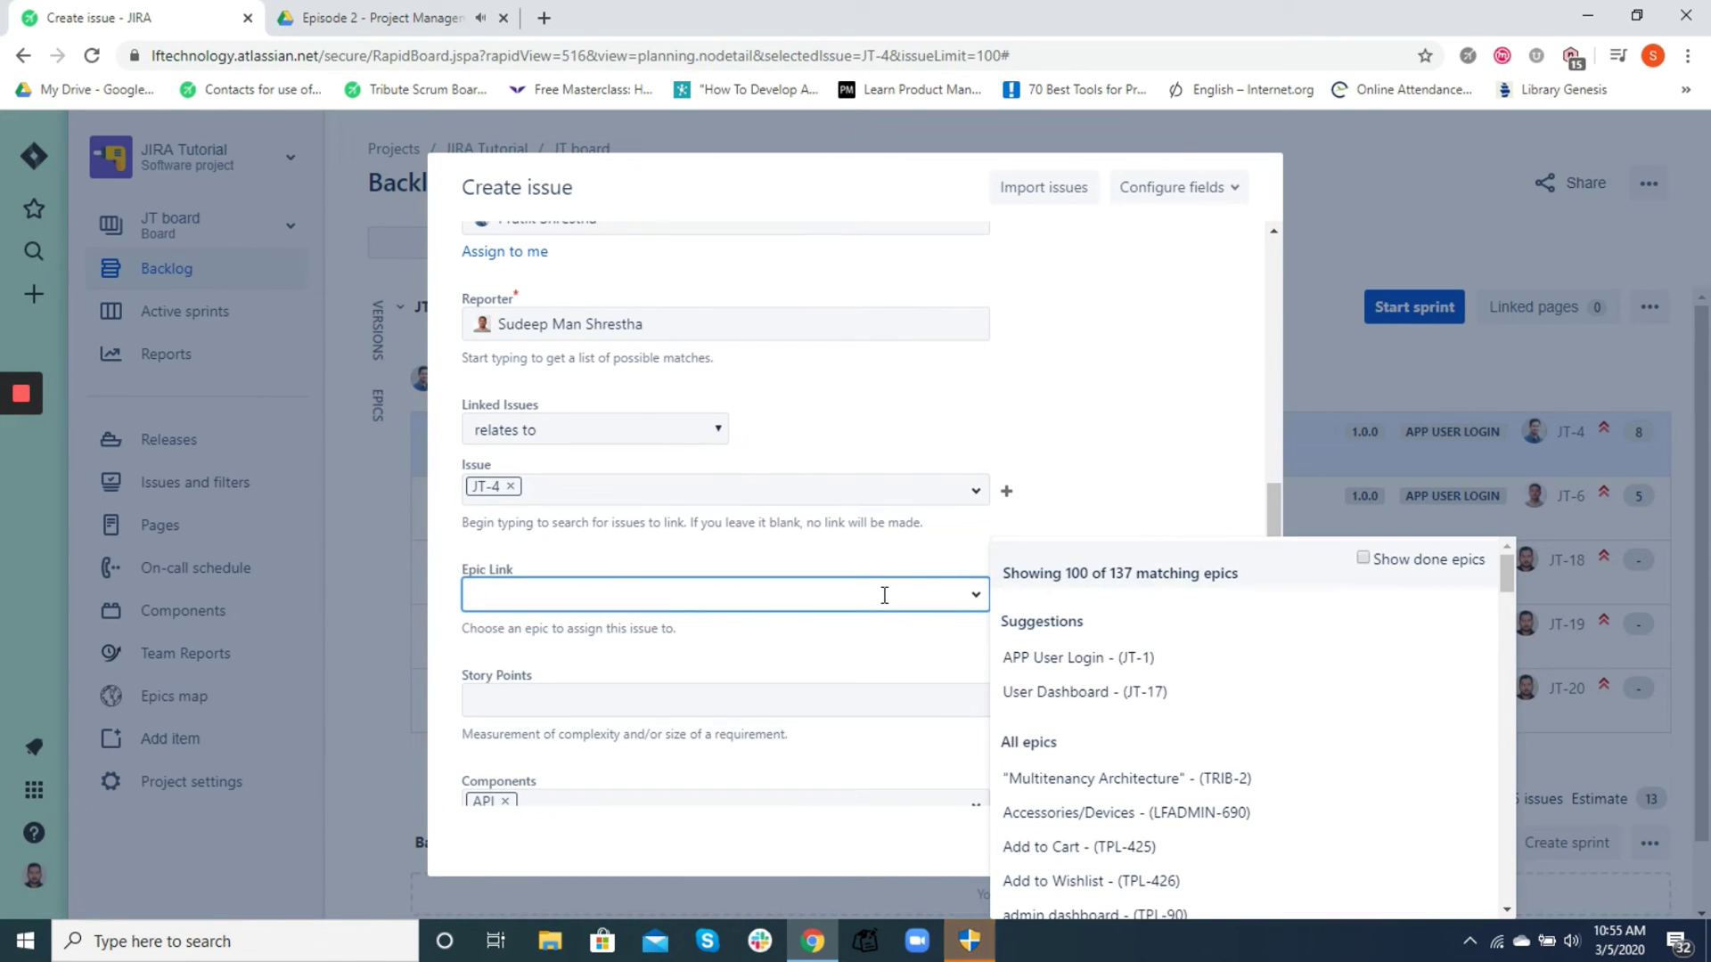
- Choose APP User Login as the Epic Link and scroll through the filled form
left_click(1039, 661)
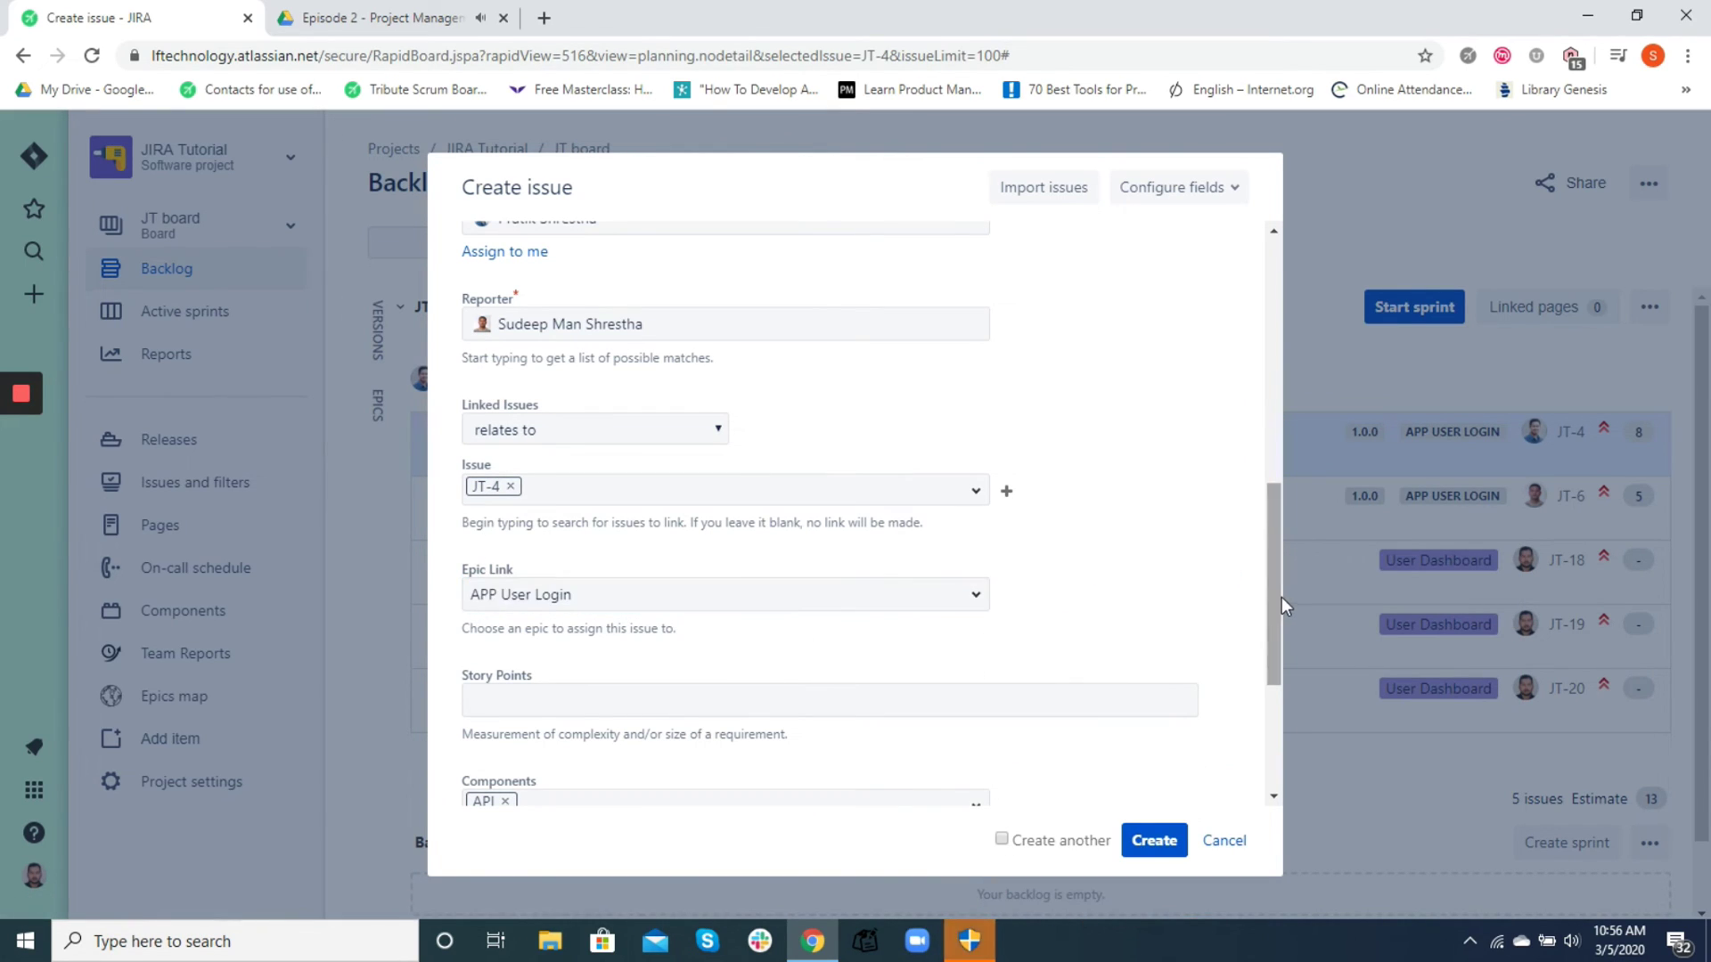
left_click_drag(1282, 596, 1262, 380)
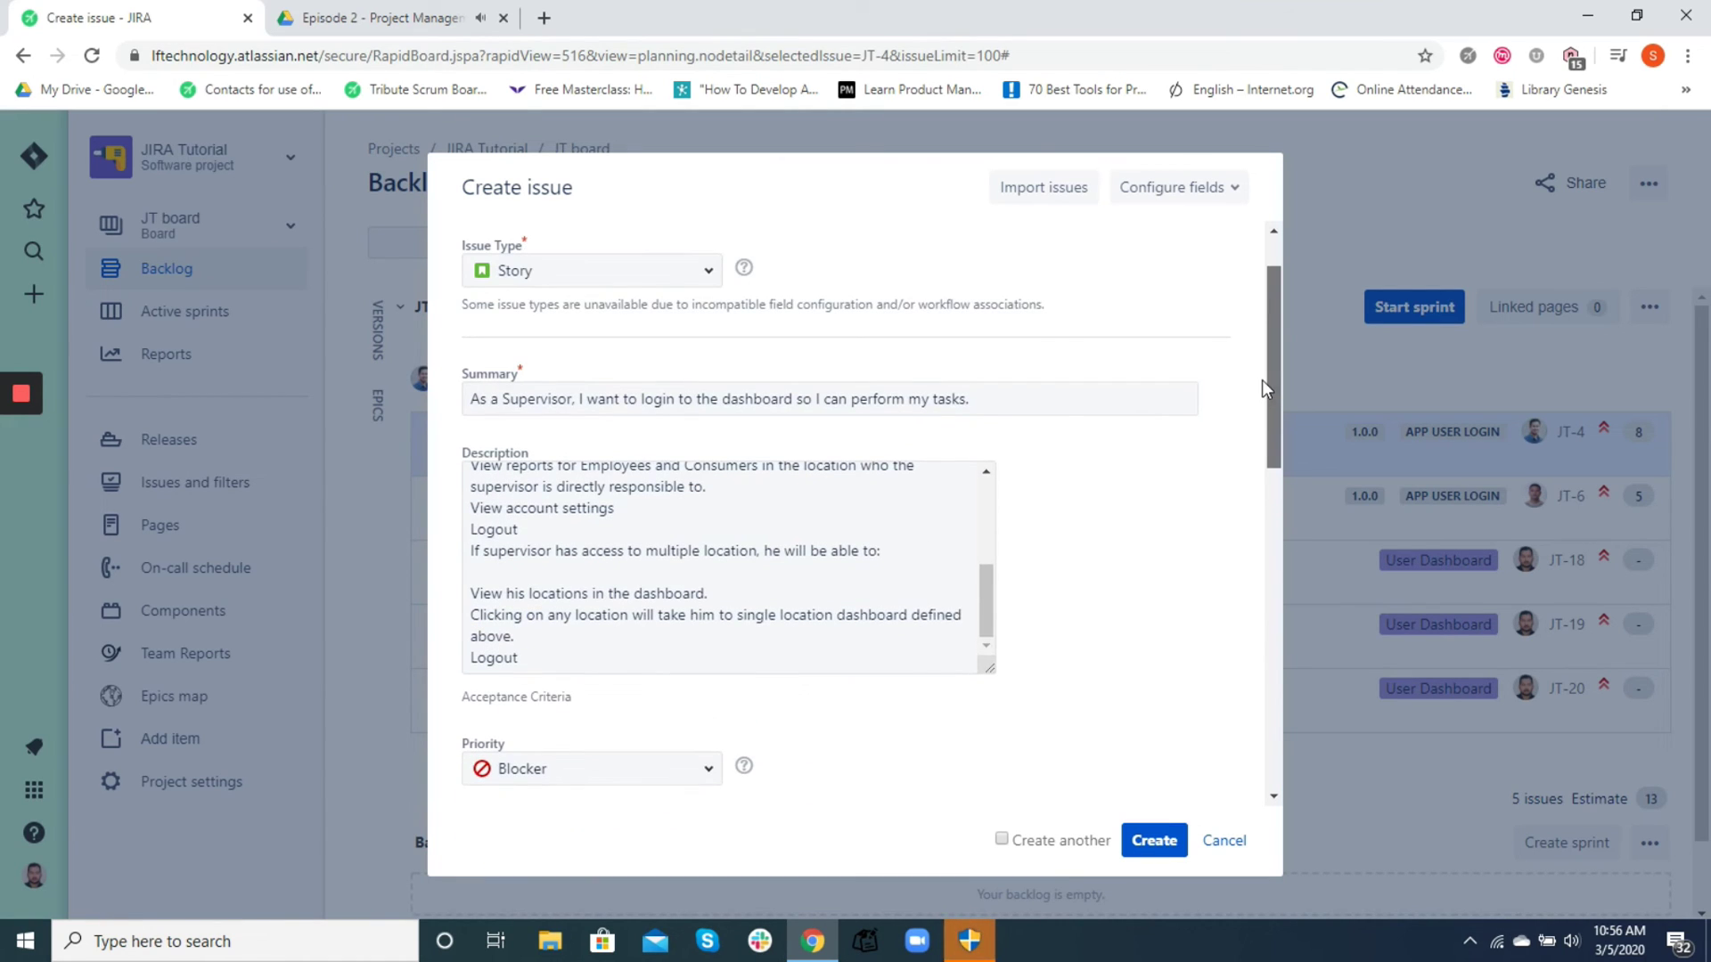
scroll(718, 458, "down", 6)
scroll(1155, 487, "up", 3)
scroll(1154, 487, "up", 3)
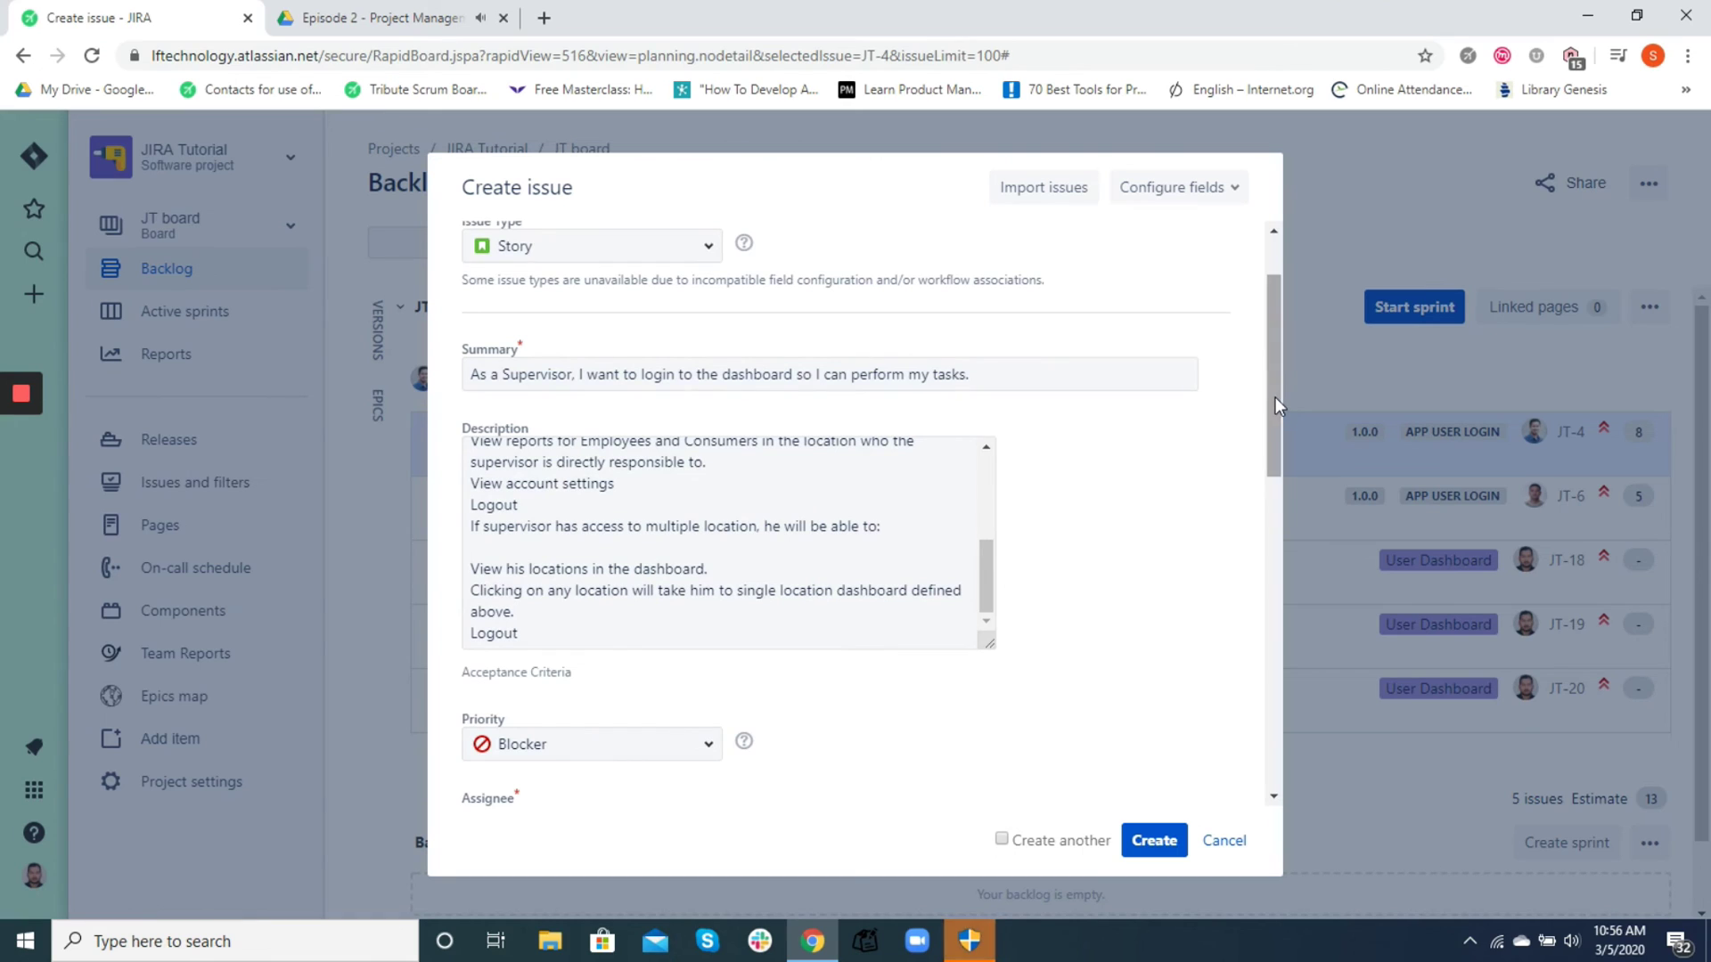
left_click_drag(1275, 397, 1324, 694)
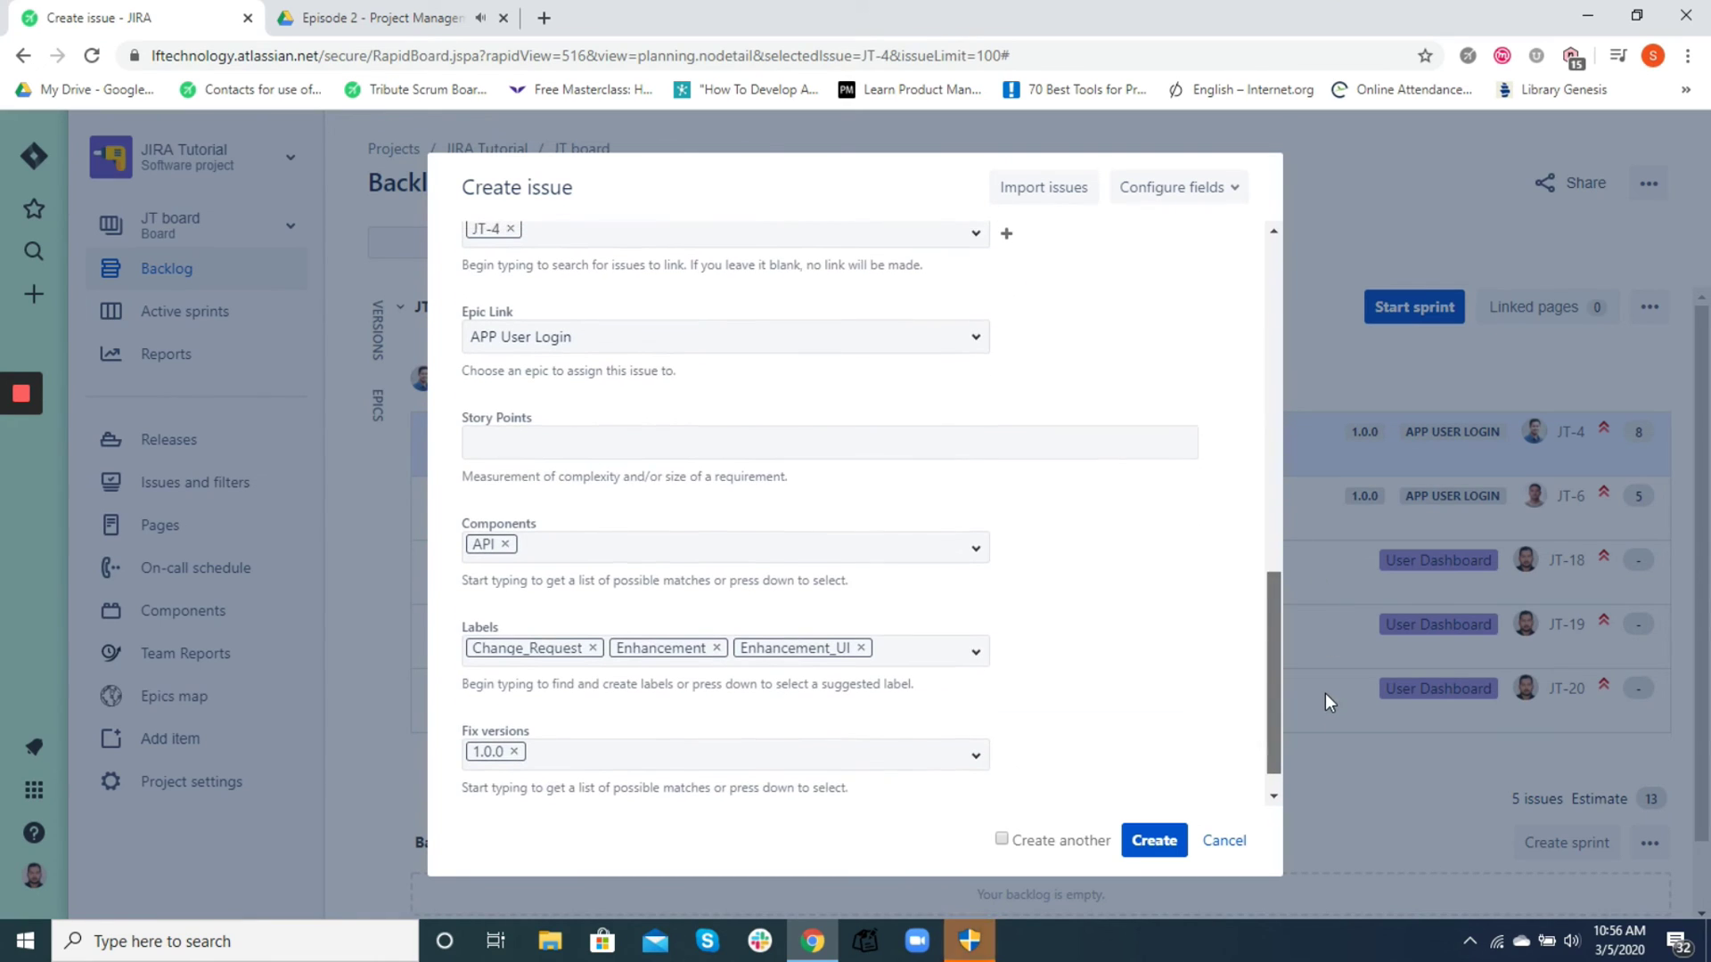
- Set the new issue's Story Points field to 8
left_click(542, 448)
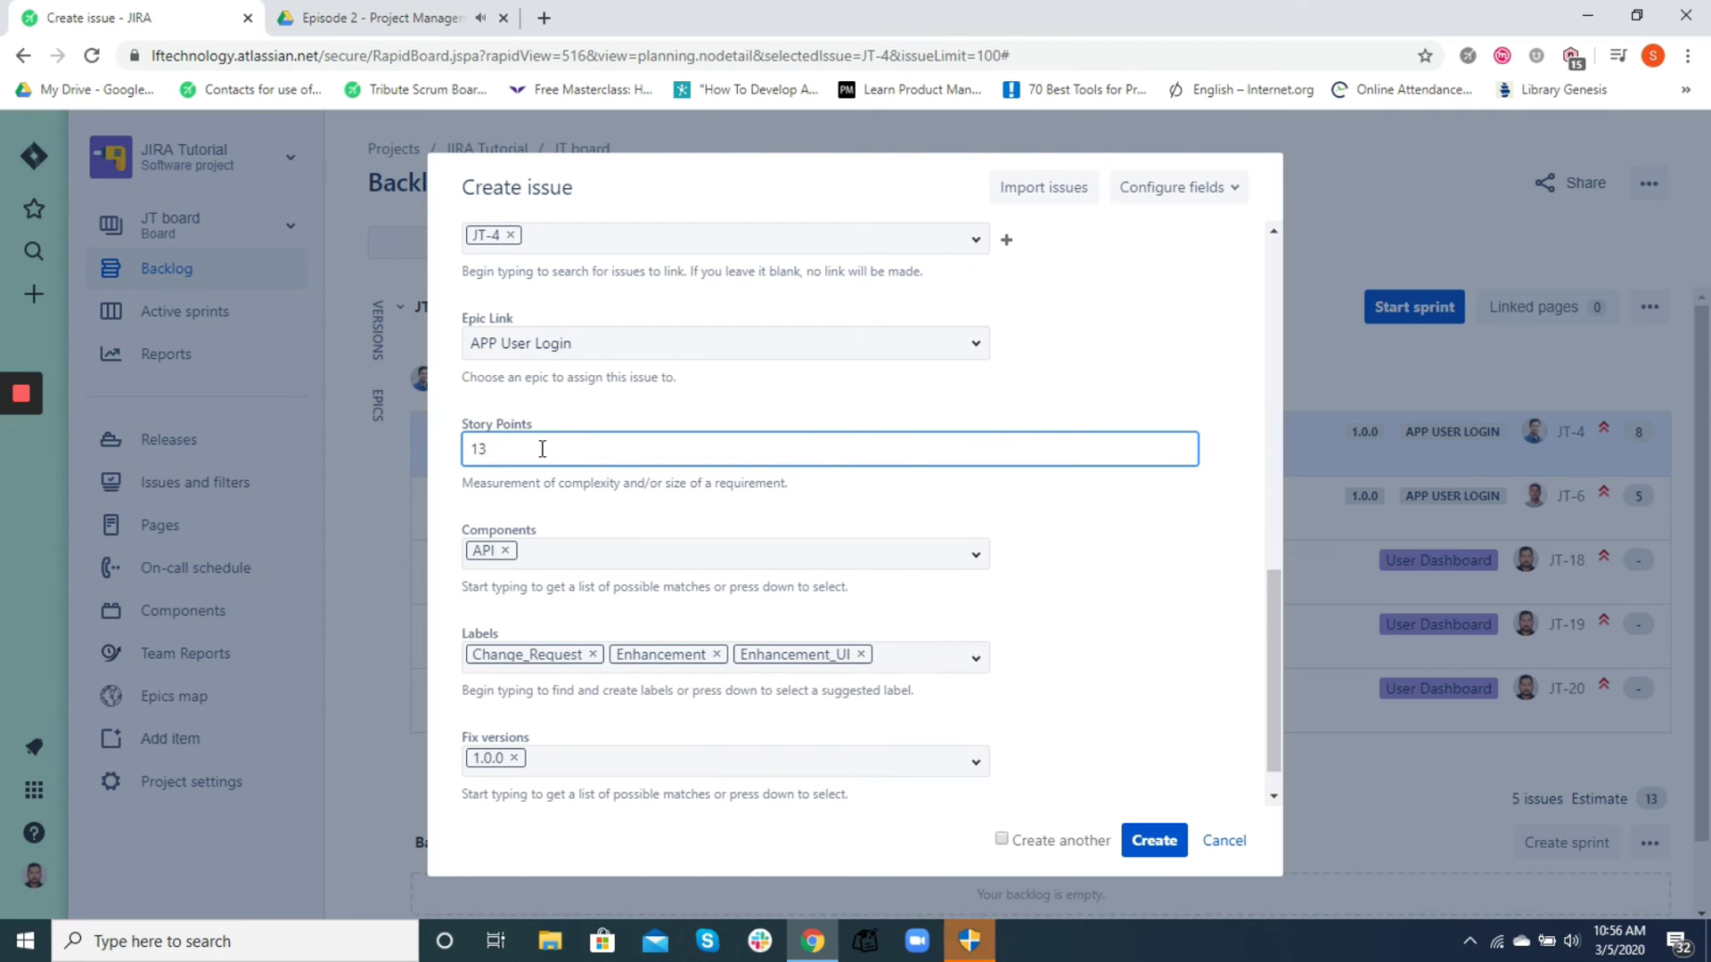
key("BackSpace")
key("BackSpace")
type("1")
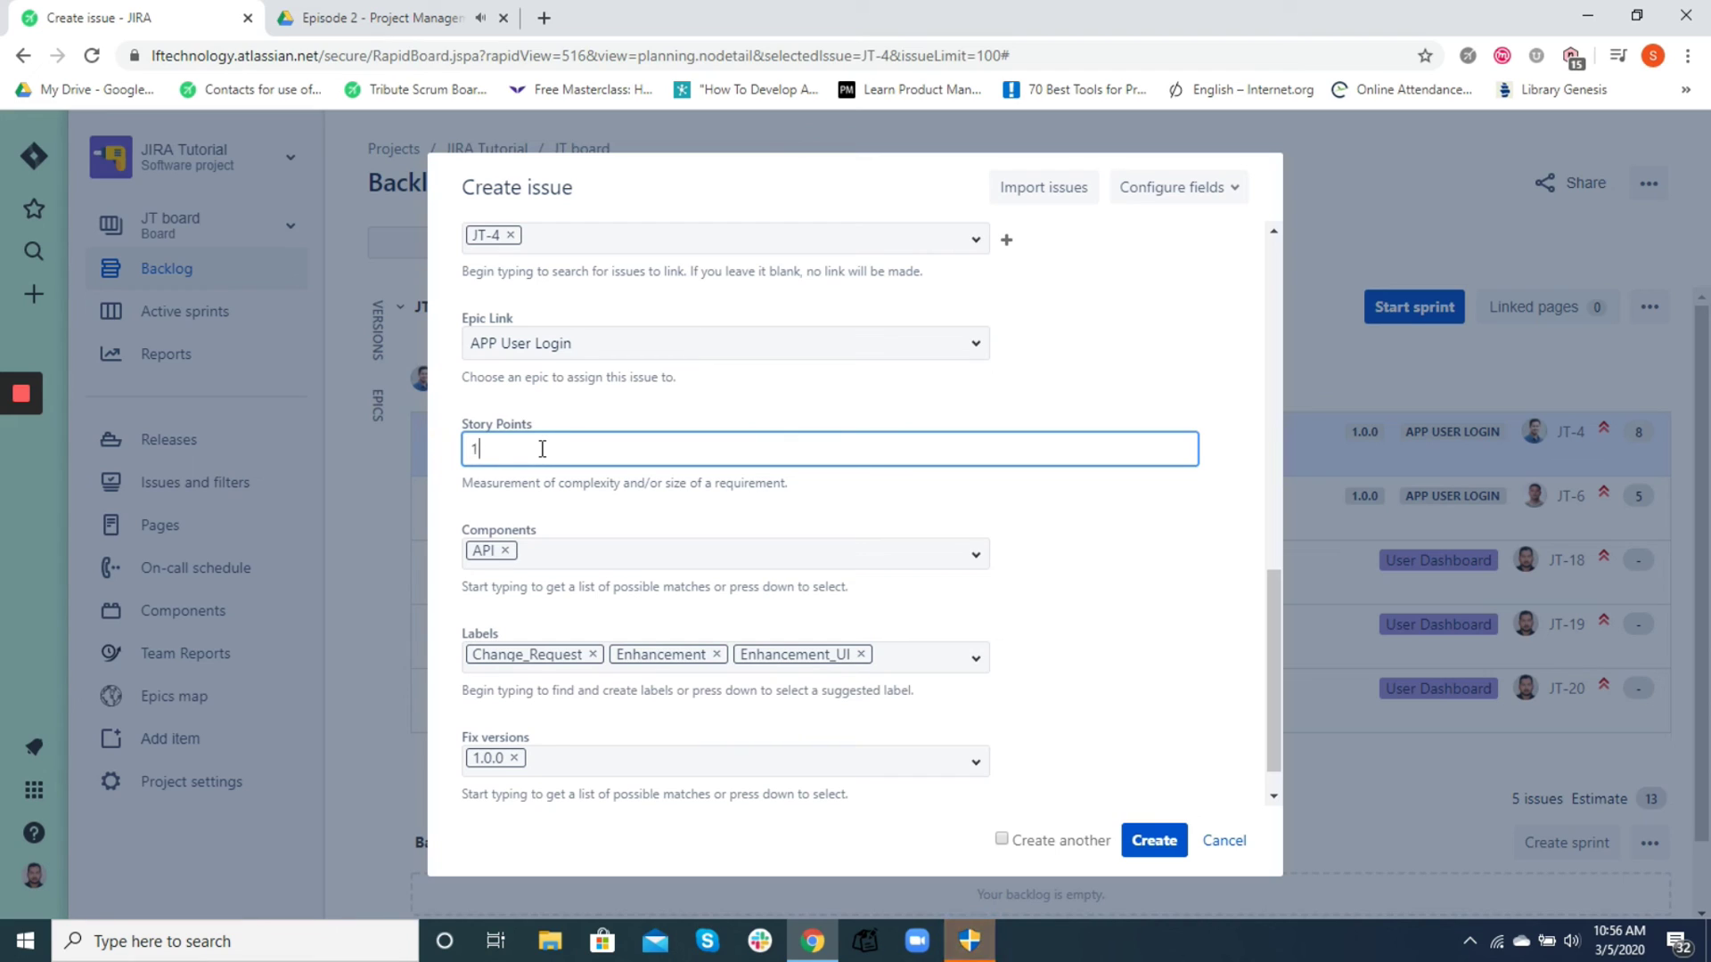
type("00")
key("BackSpace")
key("BackSpace")
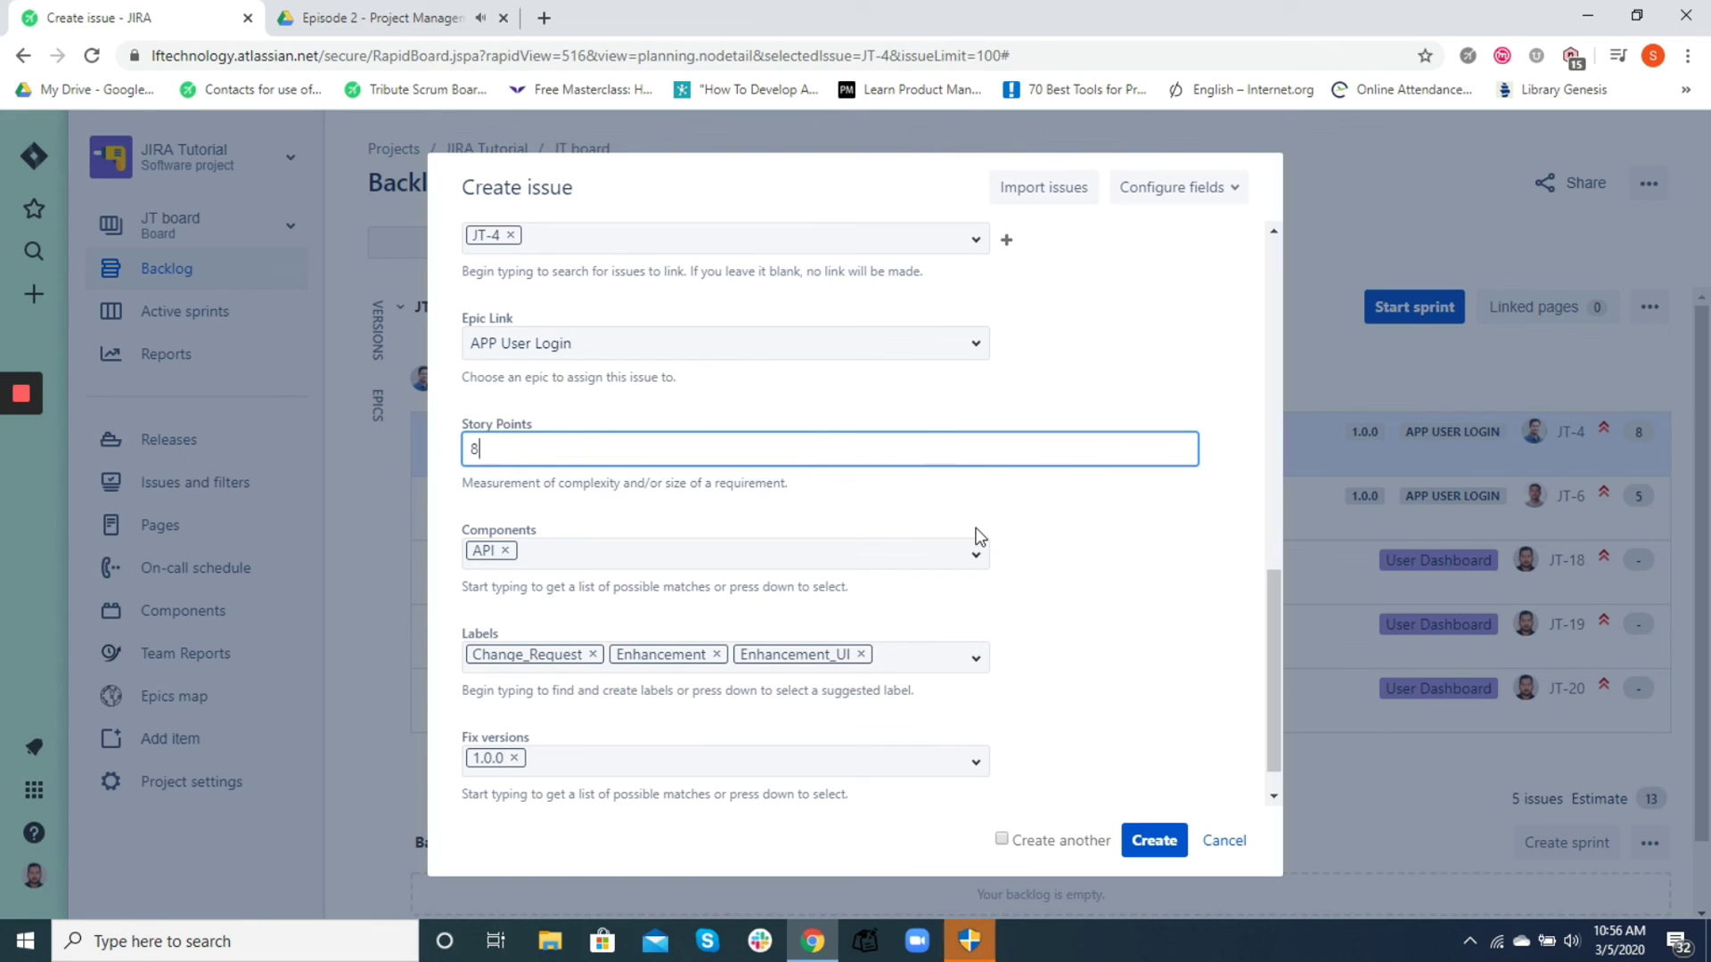
left_click(991, 490)
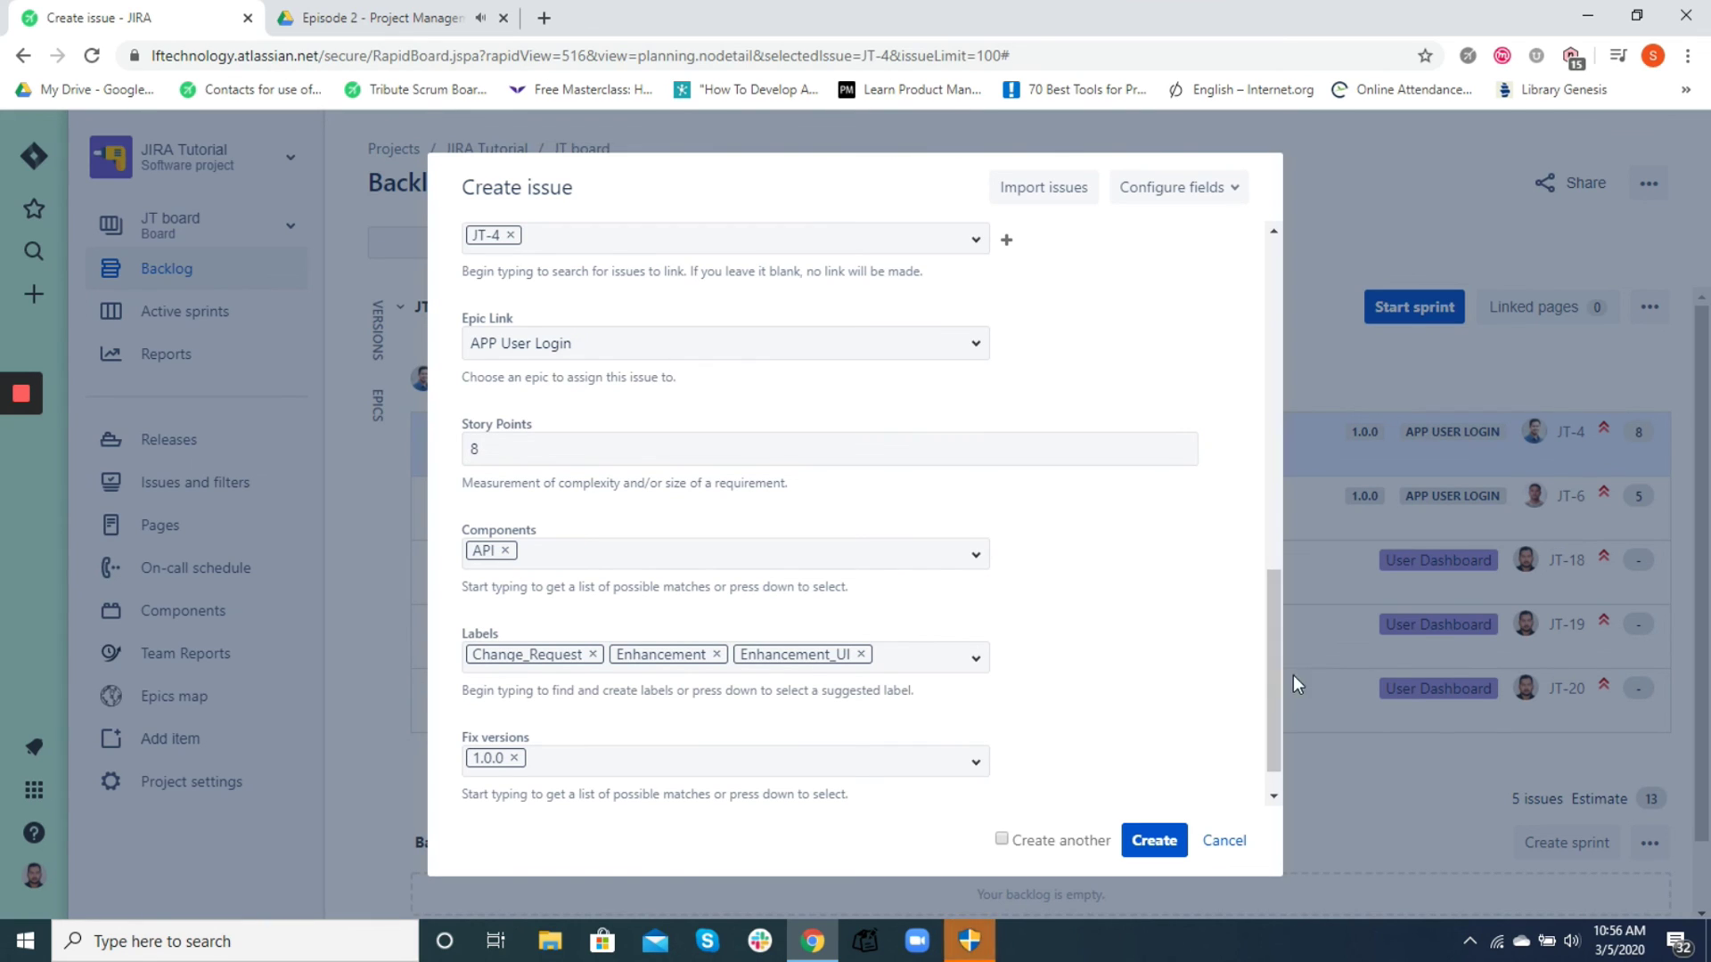
left_click_drag(1271, 671, 1283, 570)
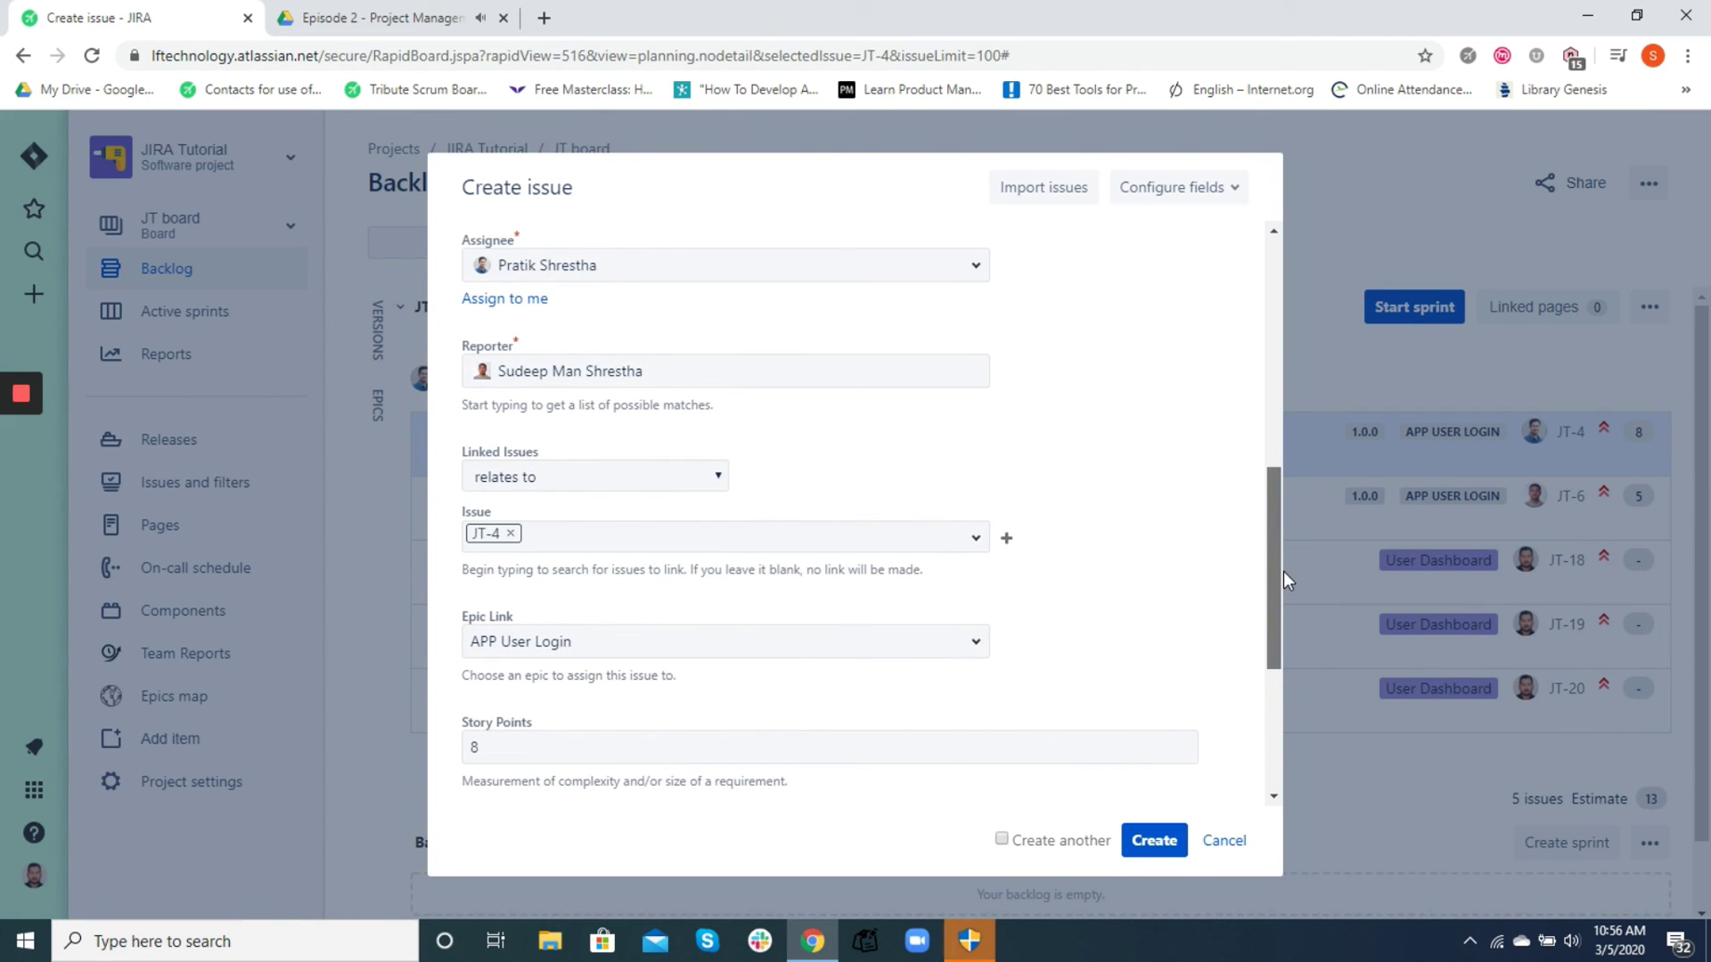
- In Configure fields, show all fields, then switch back to custom fields only
left_click(1235, 195)
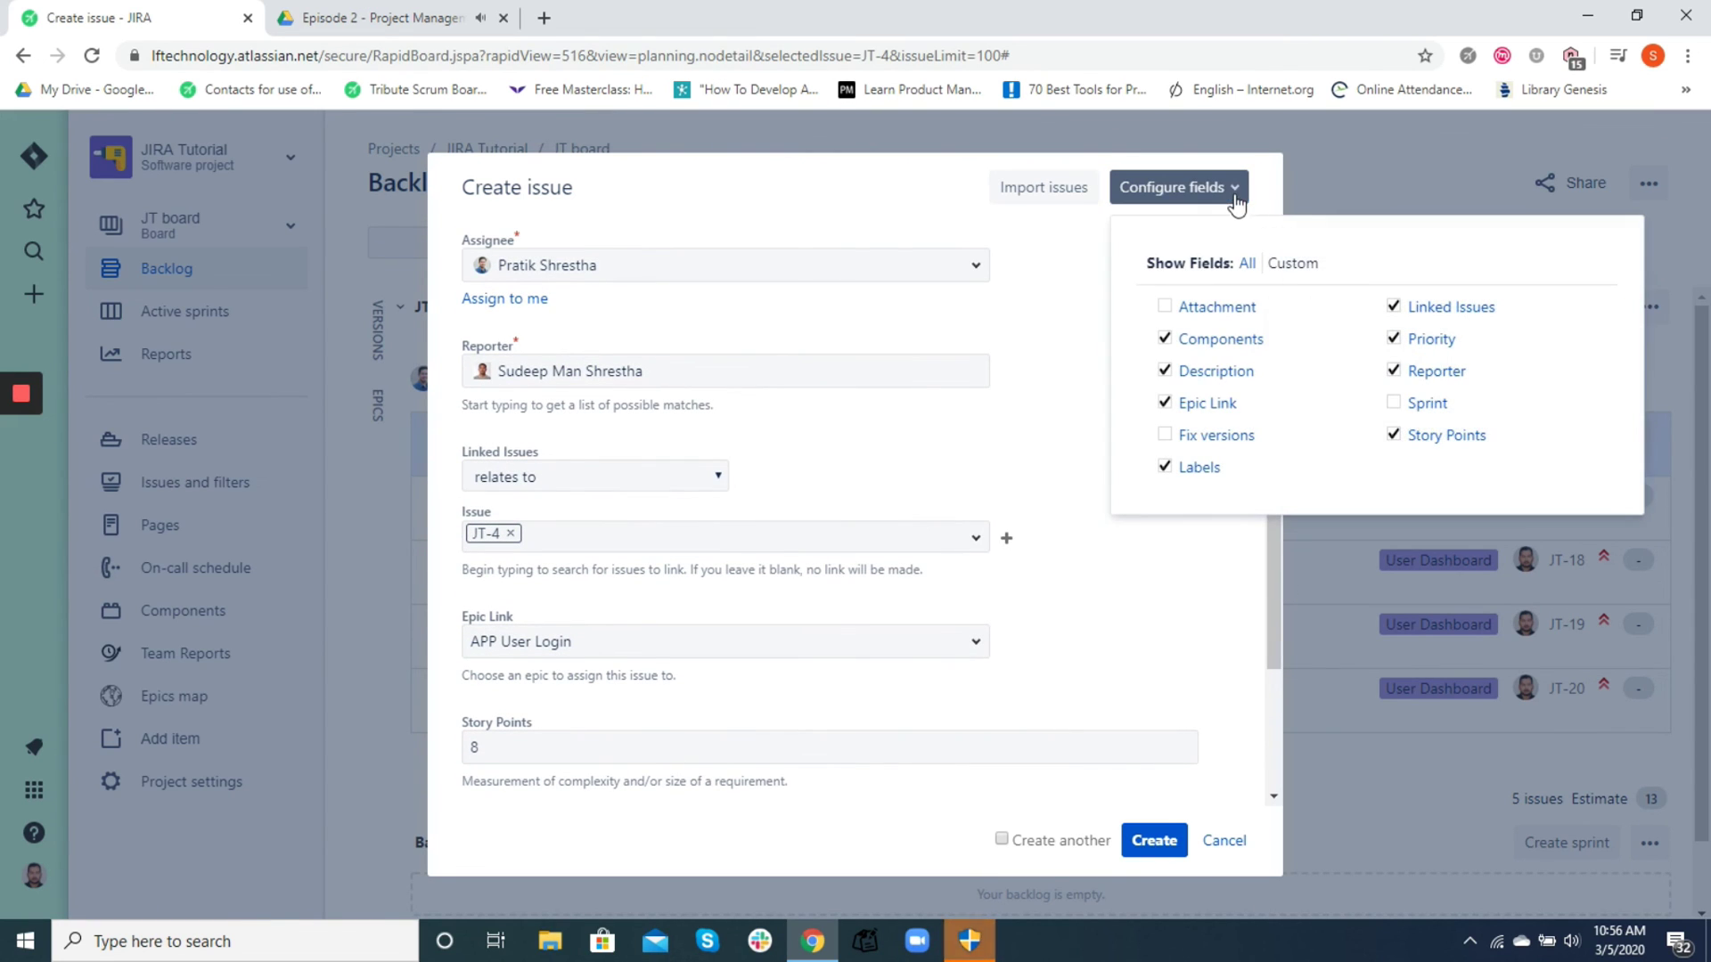
left_click(1248, 263)
left_click(1237, 191)
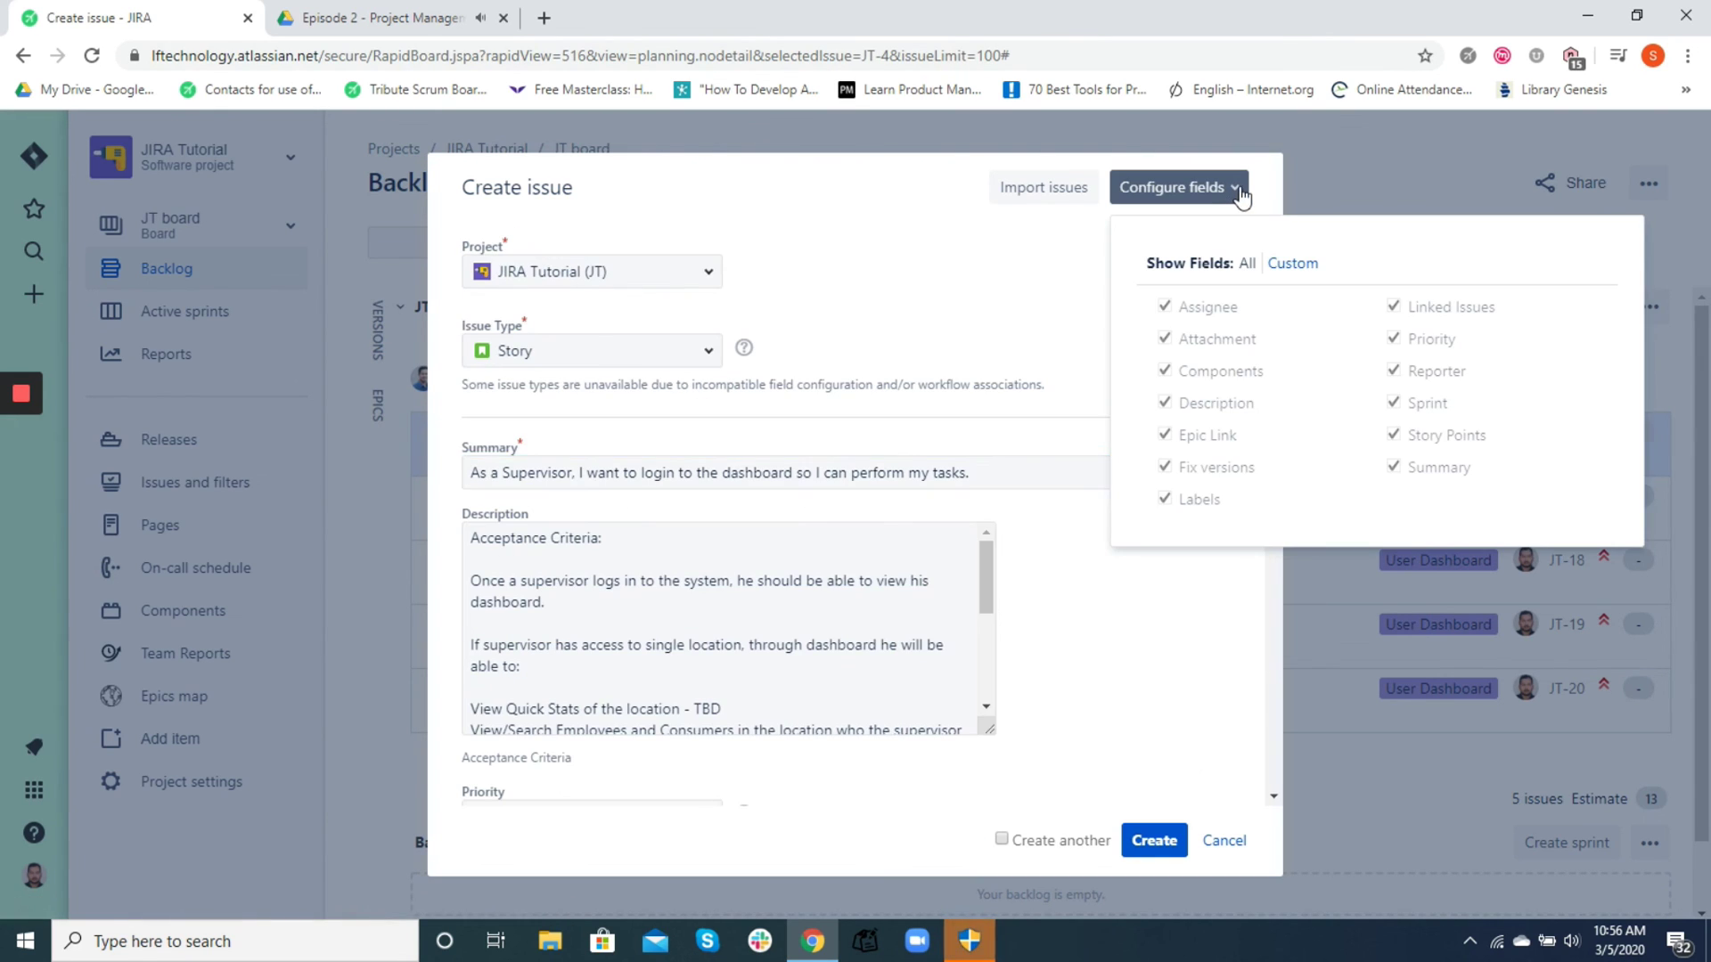
left_click(1291, 266)
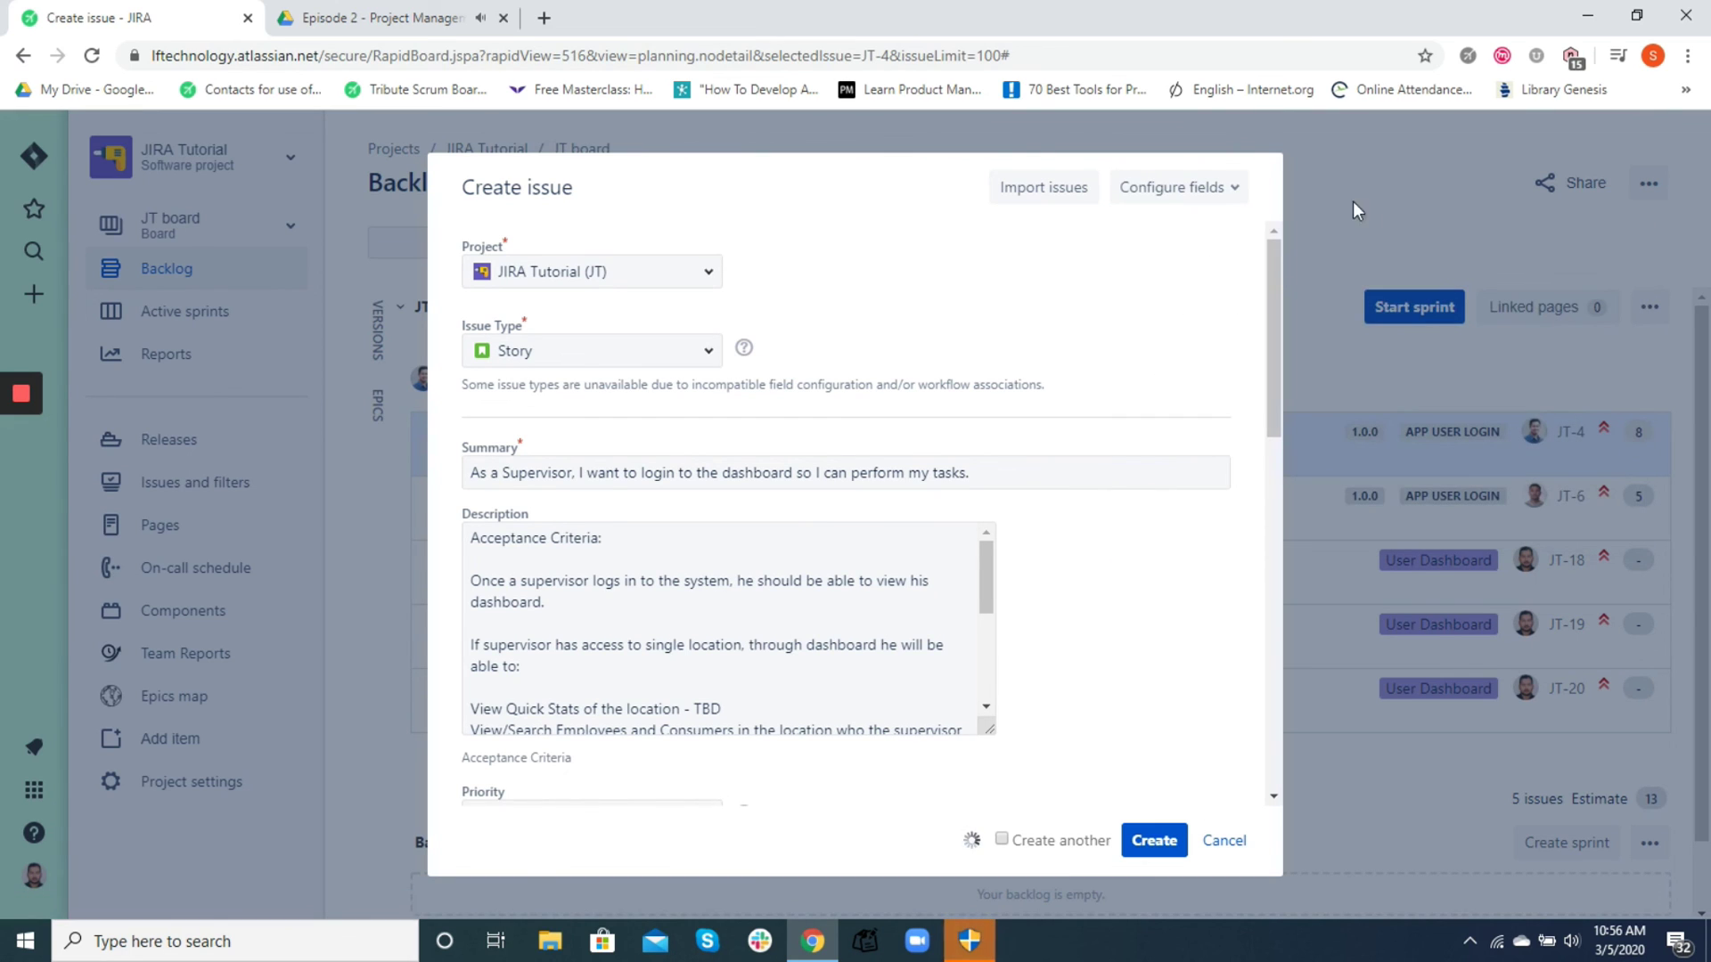
- Submit the completed supervisor login story with Create
left_click(995, 303)
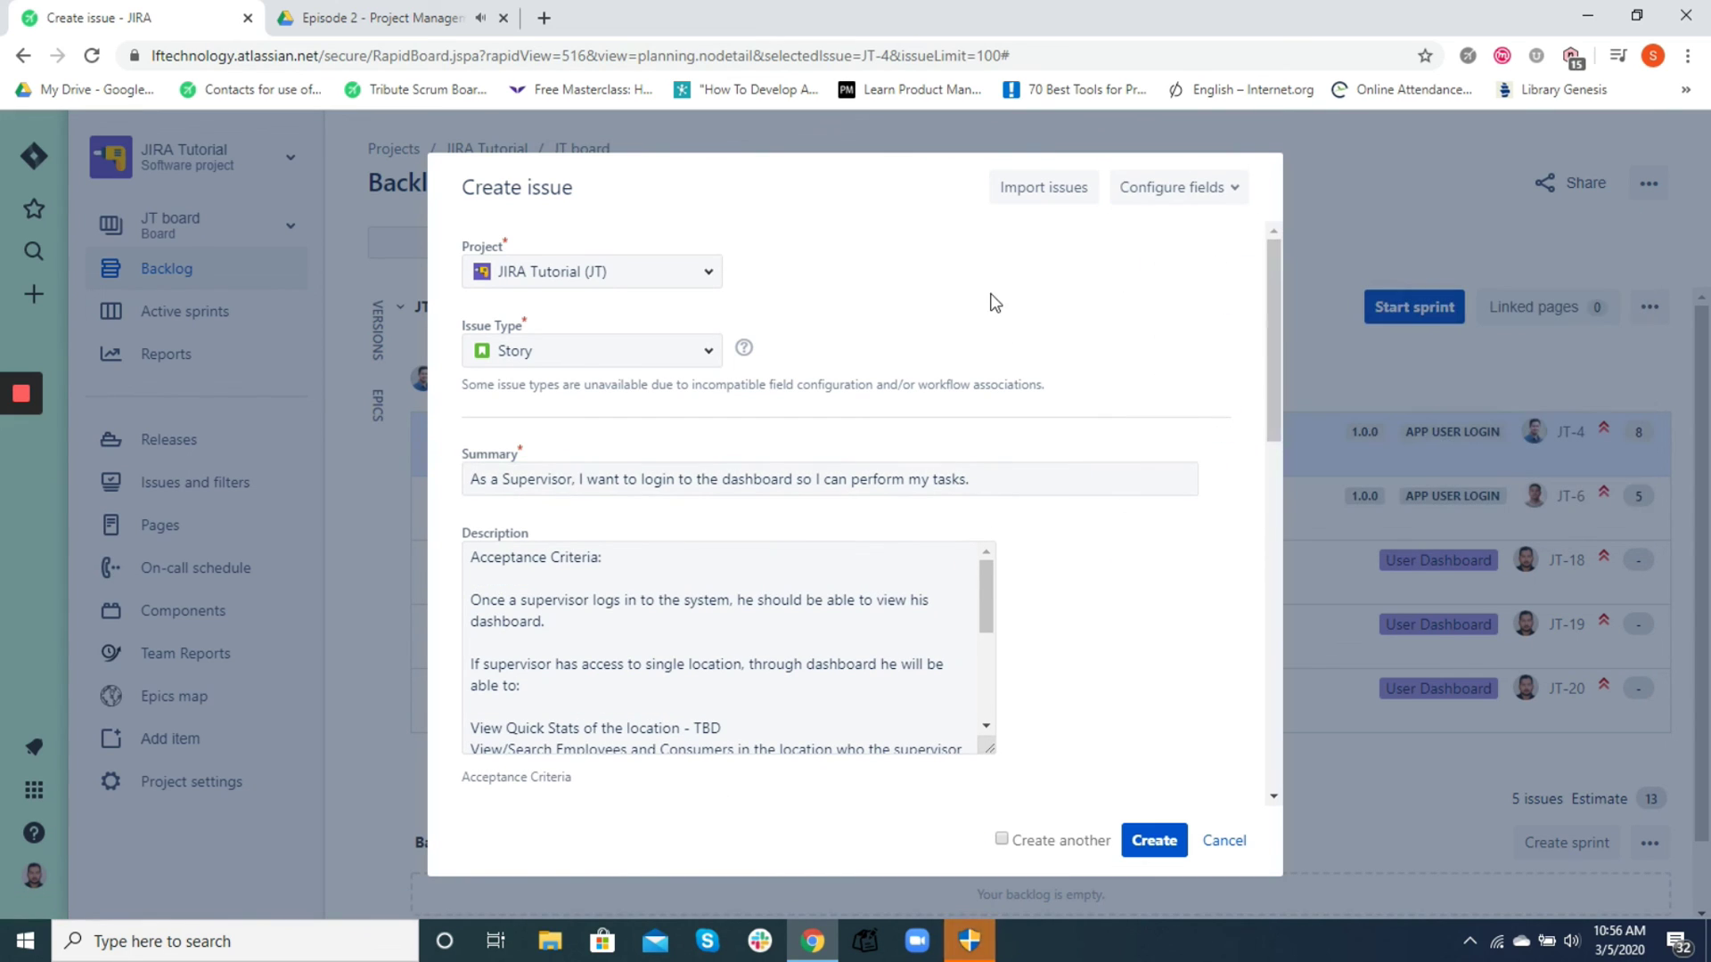
left_click_drag(1270, 309, 1292, 677)
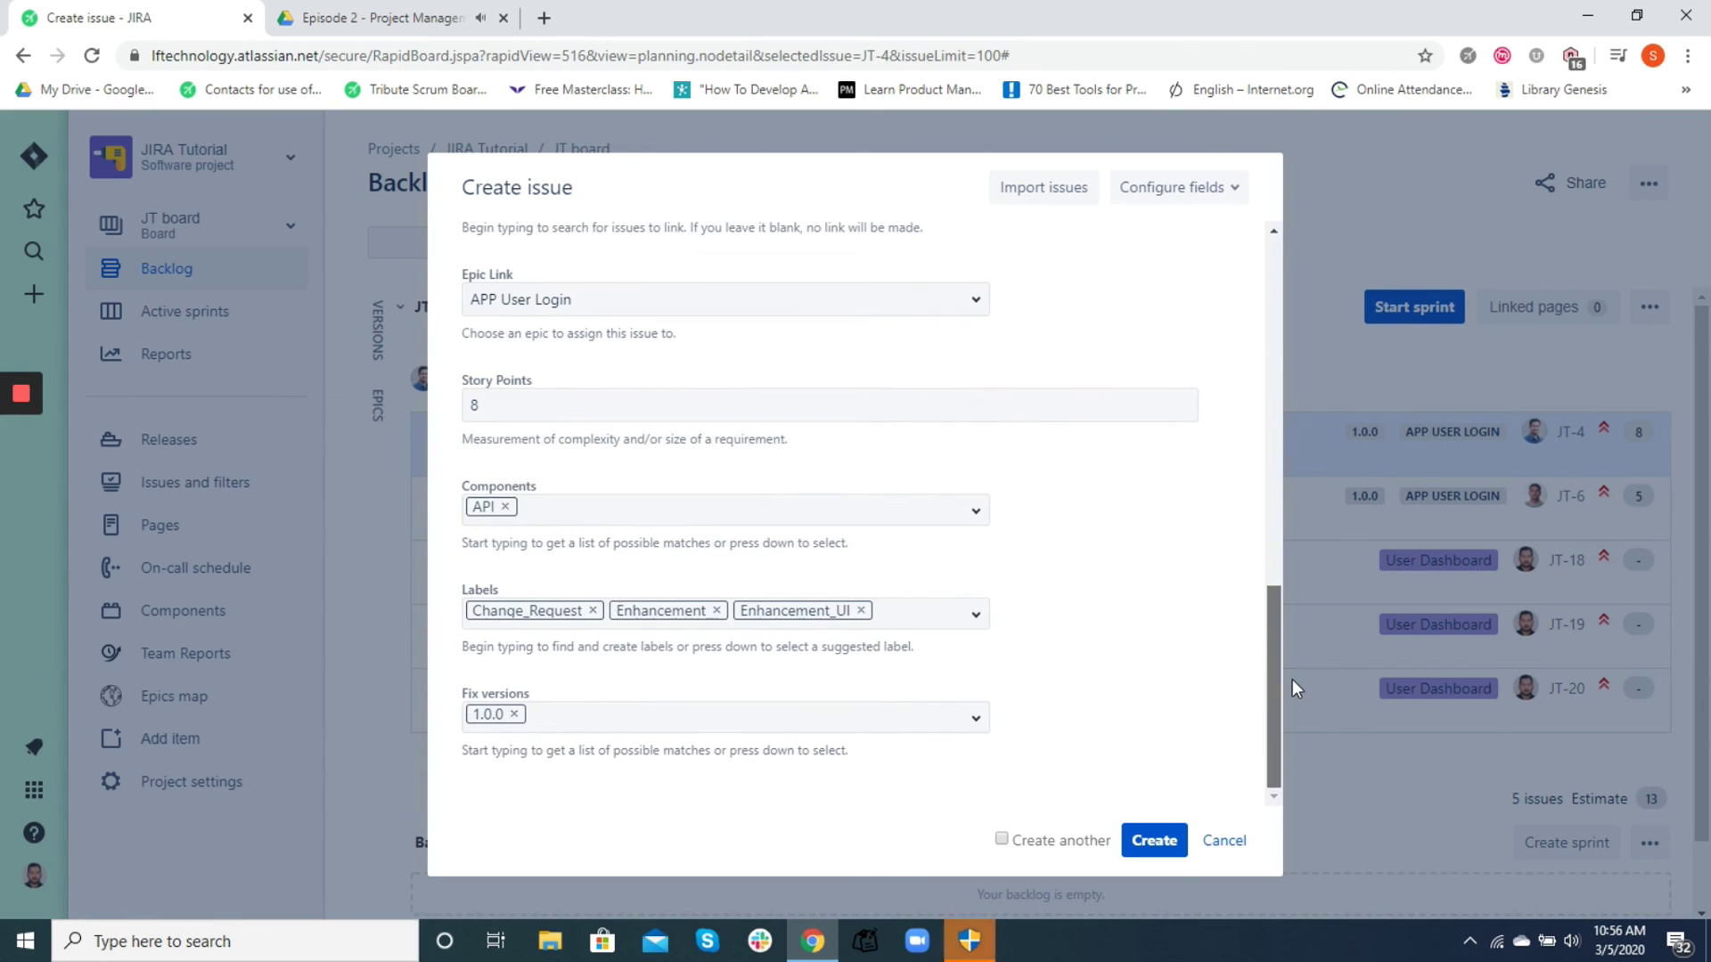
left_click(1156, 842)
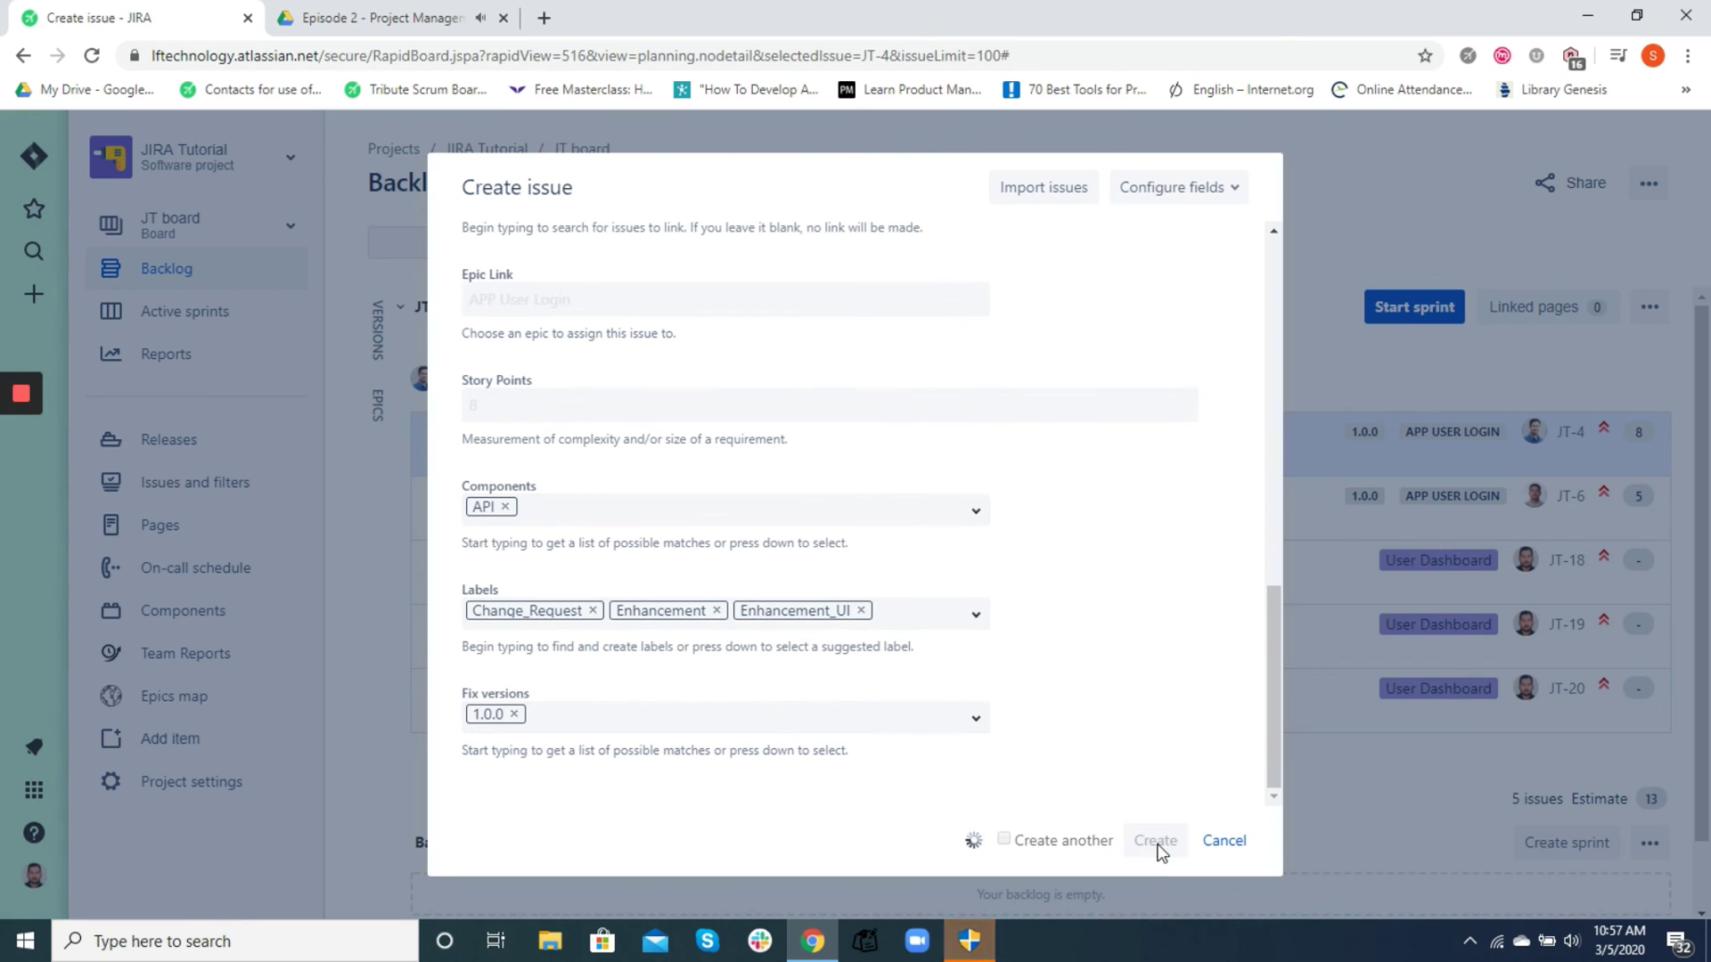